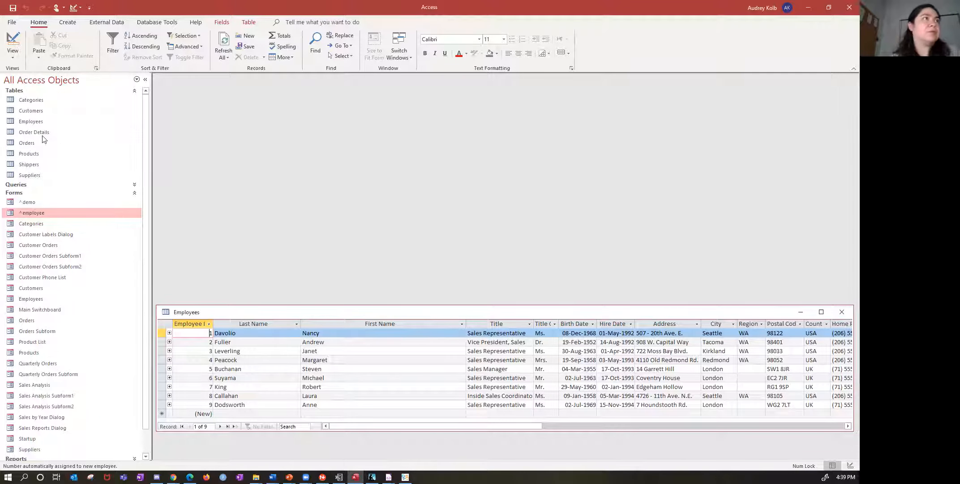
- Open the Employees form and place its window above the Employees table datasheet
{"action": "left_click", "coordinate": [30, 122]}
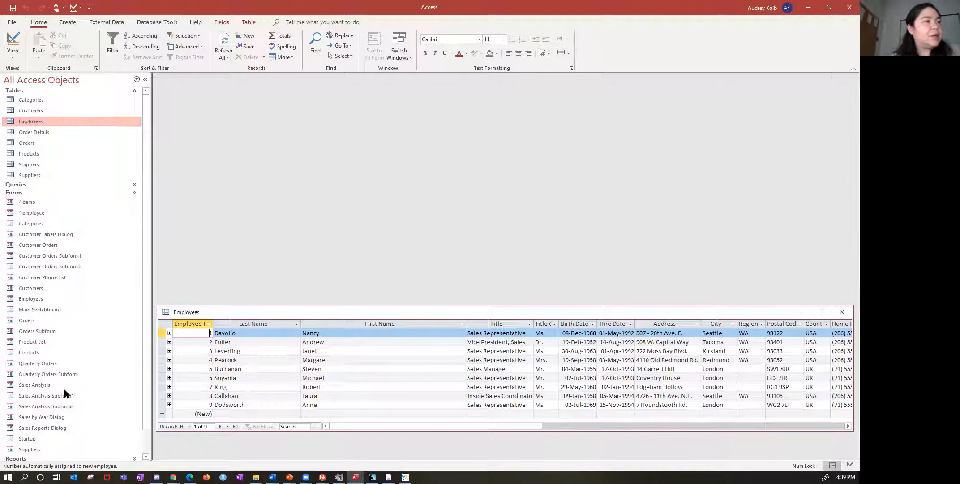
{"action": "scroll", "coordinate": [64, 391], "scroll_direction": "down", "scroll_amount": 1}
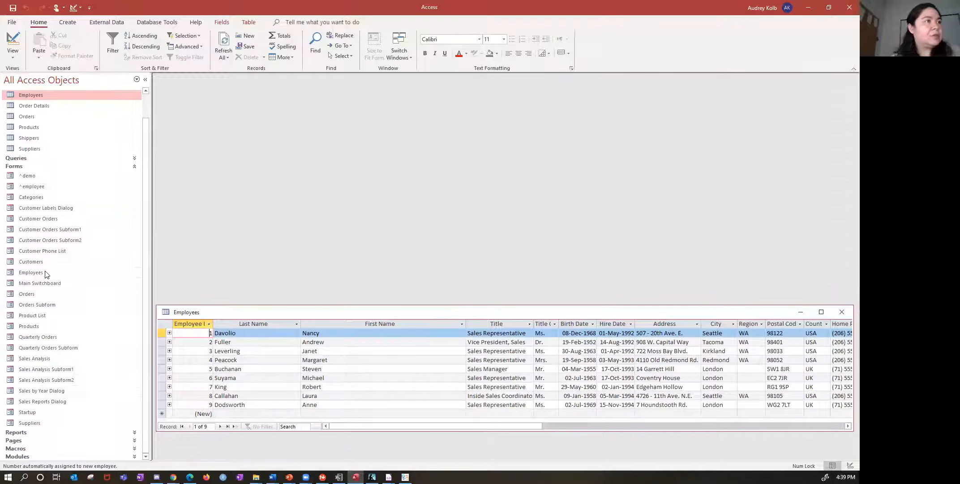
{"action": "double_click", "coordinate": [26, 273]}
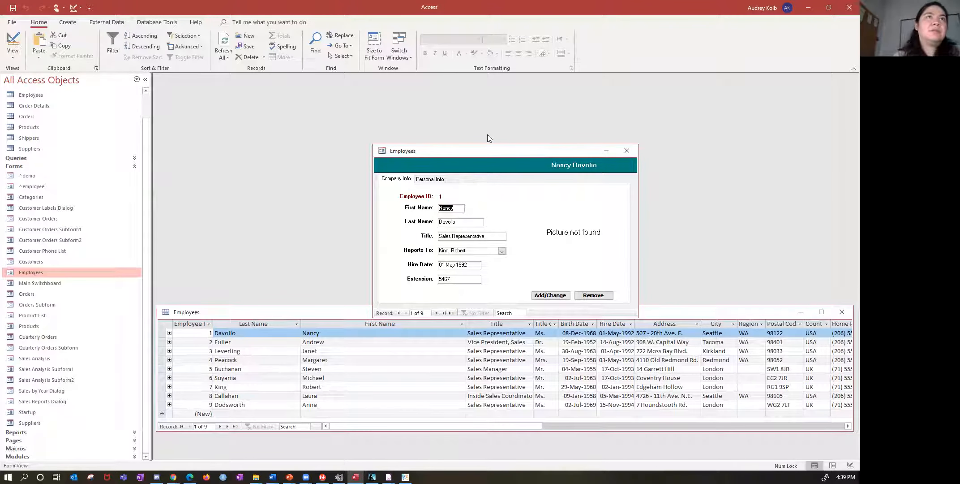
{"action": "left_click_drag", "start_coordinate": [502, 146], "coordinate": [316, 110]}
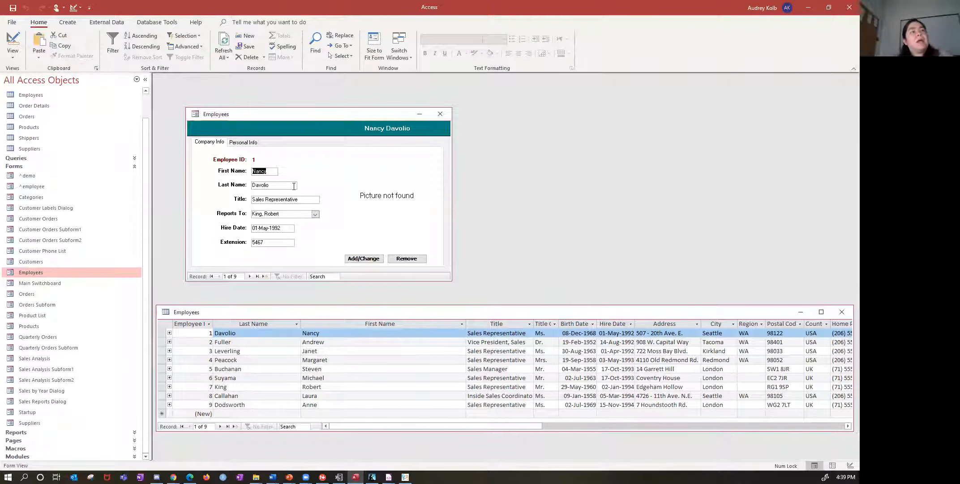
- Examine the form's Company Info fields and its Personal Info page, then return to Company Info
{"action": "left_click", "coordinate": [275, 182]}
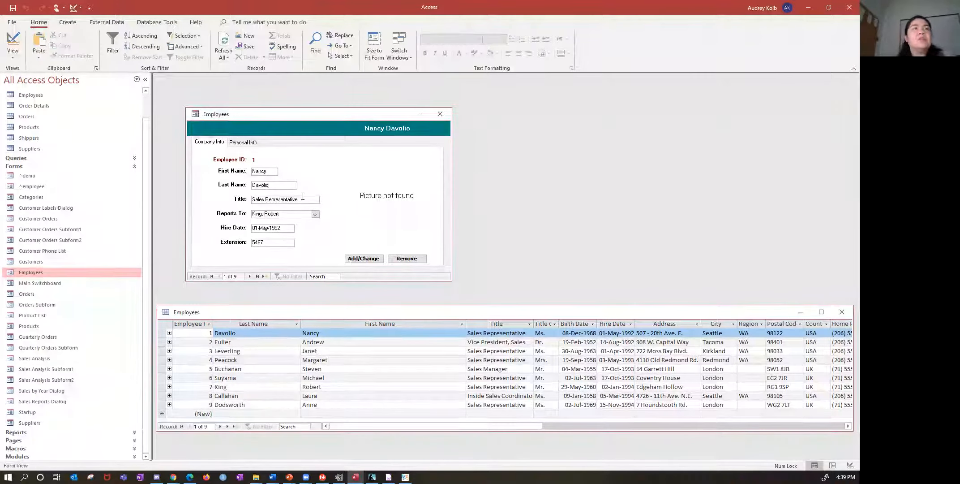
{"action": "left_click", "coordinate": [303, 197]}
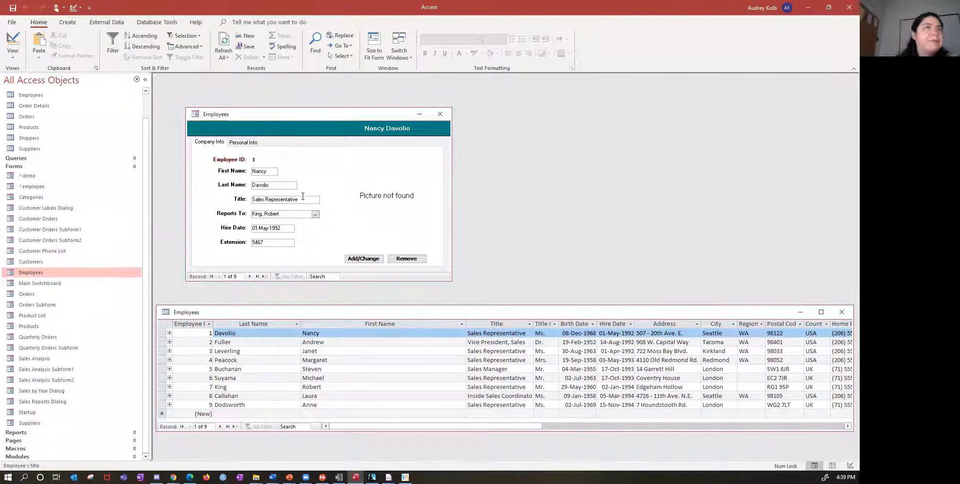
{"action": "left_click", "coordinate": [249, 173]}
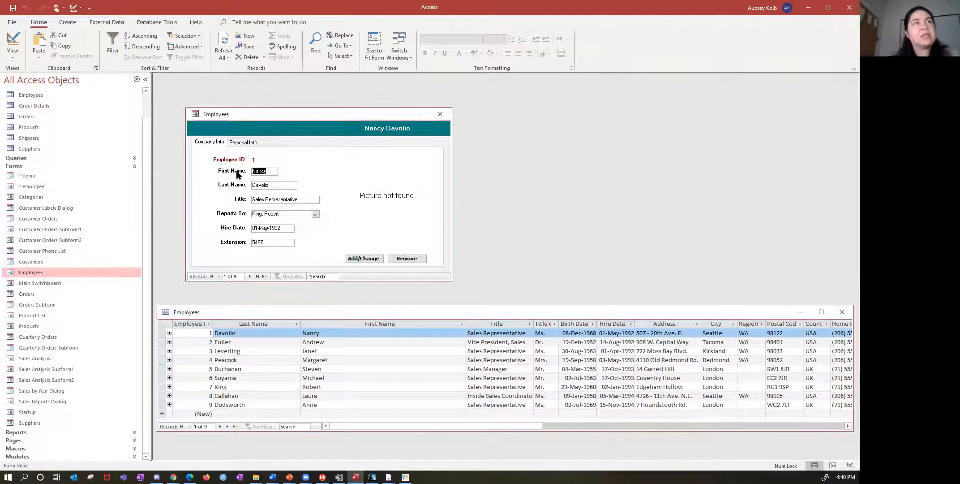
{"action": "left_click", "coordinate": [273, 171]}
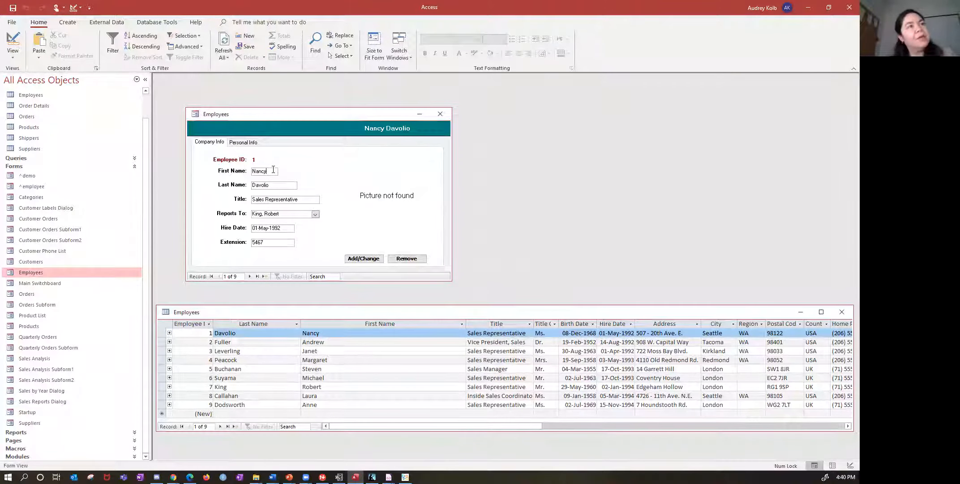
{"action": "left_click", "coordinate": [244, 142]}
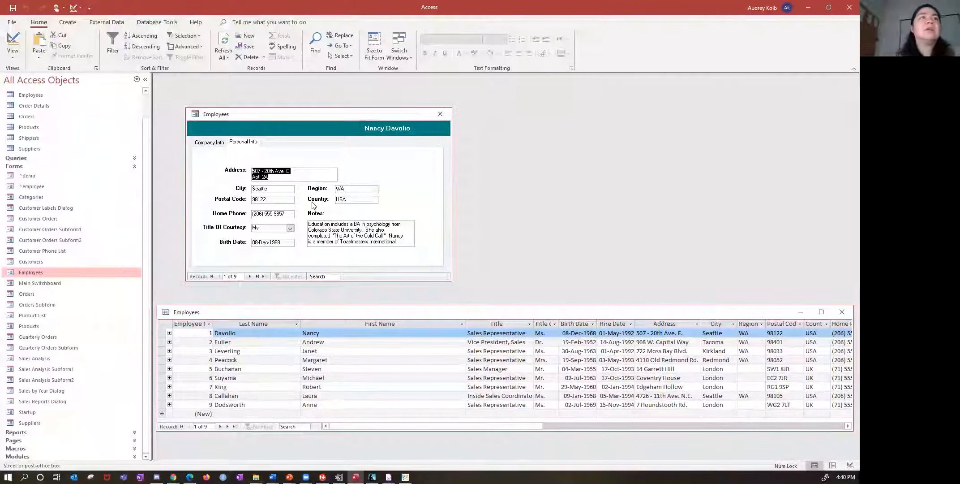
{"action": "left_click", "coordinate": [208, 143]}
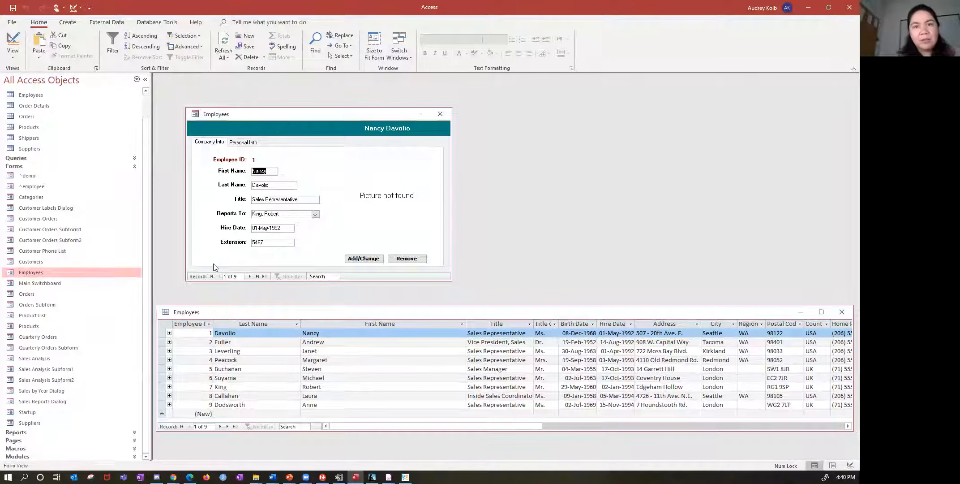
- Browse forward through the employee records in the form to record 6
{"action": "left_click", "coordinate": [250, 276]}
{"action": "left_click", "coordinate": [250, 276]}
{"action": "left_click", "coordinate": [250, 275]}
{"action": "left_click", "coordinate": [250, 276]}
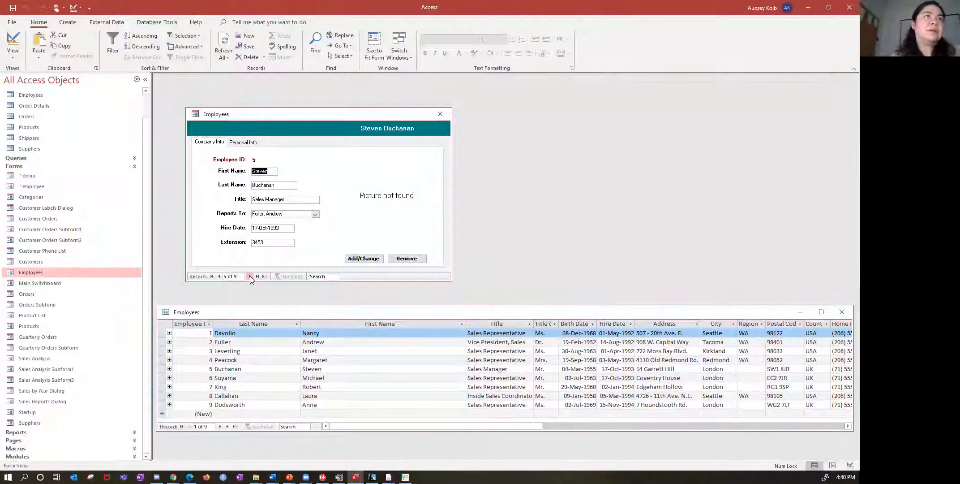
{"action": "left_click", "coordinate": [249, 276]}
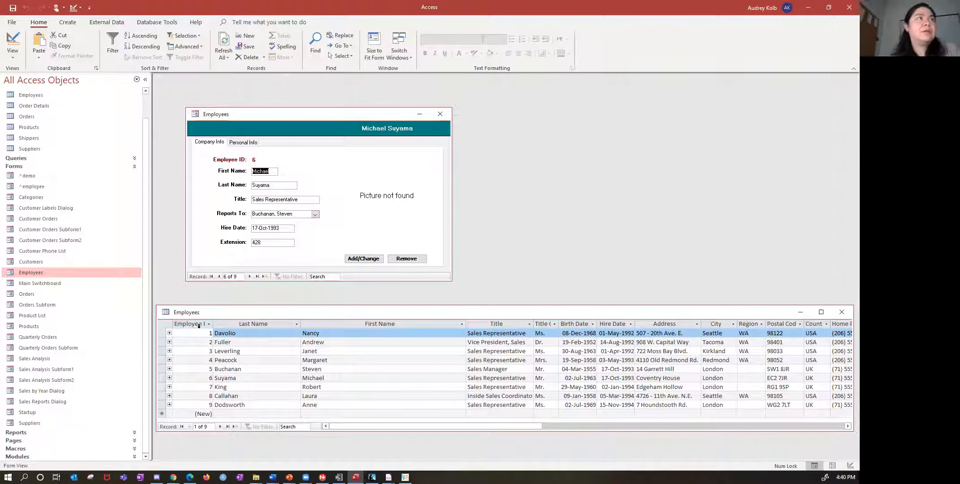
- Show the Employees form in Design View, review the Record Source choices and expand the Queries group in the object list
{"action": "left_click", "coordinate": [13, 54]}
{"action": "left_click", "coordinate": [34, 118]}
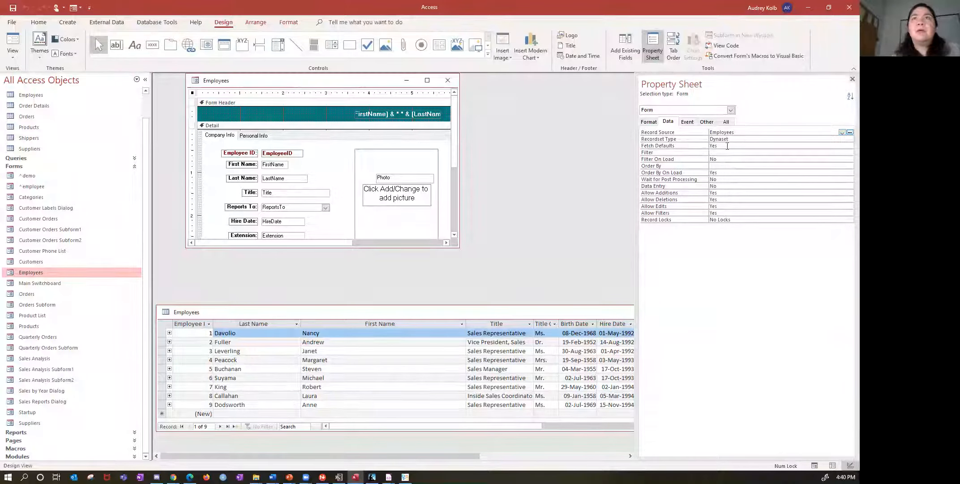
{"action": "left_click", "coordinate": [669, 133]}
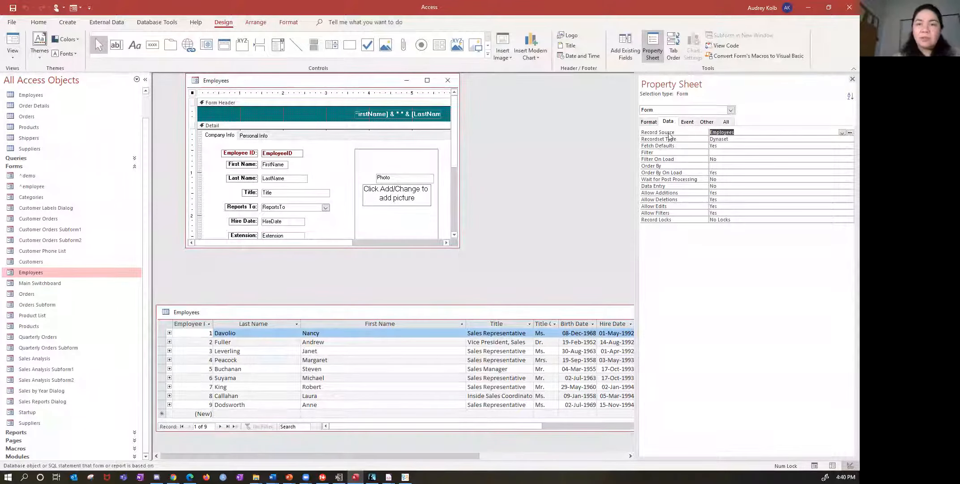
{"action": "left_click", "coordinate": [842, 133]}
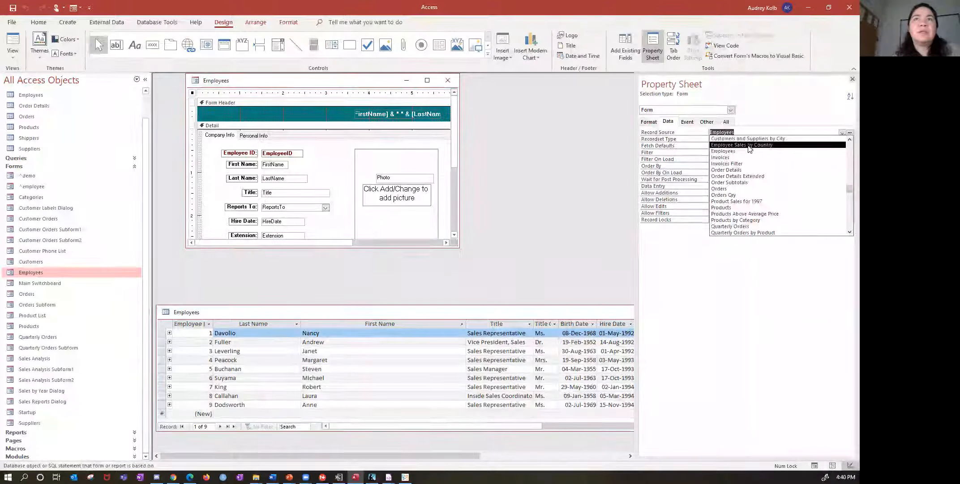
{"action": "left_click", "coordinate": [10, 160]}
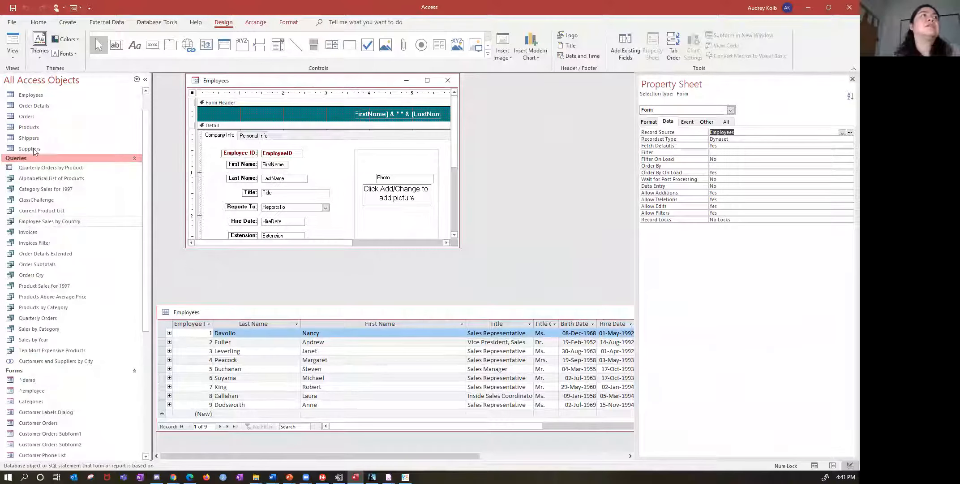
{"action": "left_click", "coordinate": [786, 134]}
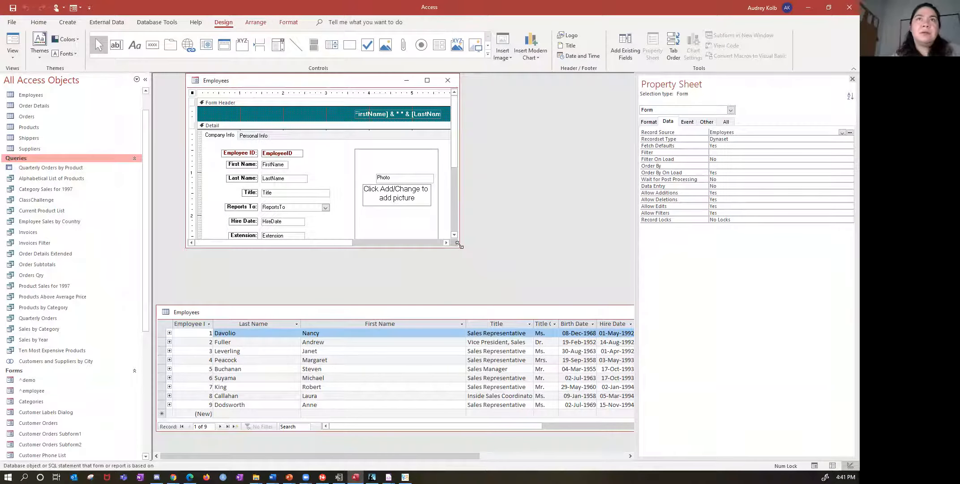
- Enlarge the form design window and inspect the data properties of the Last Name text box, the Company Info page and the form
{"action": "left_click_drag", "start_coordinate": [458, 244], "coordinate": [516, 287]}
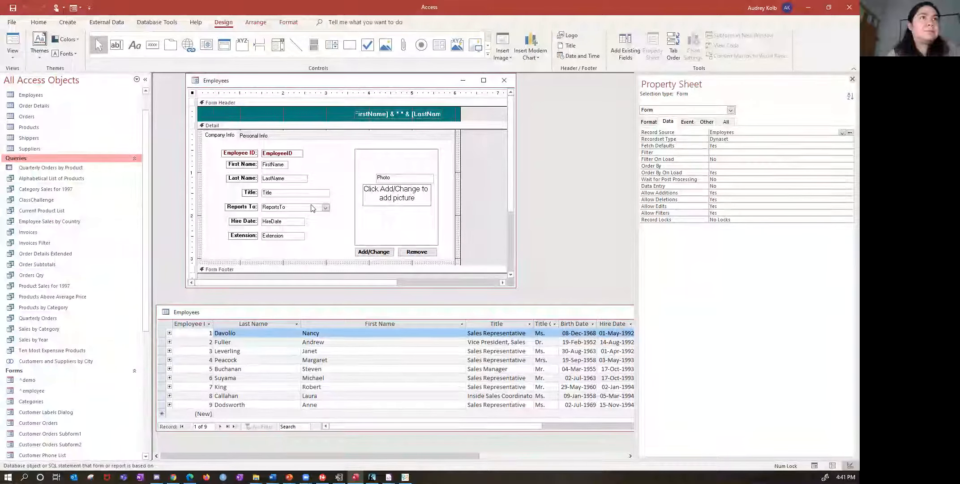
{"action": "left_click", "coordinate": [292, 179]}
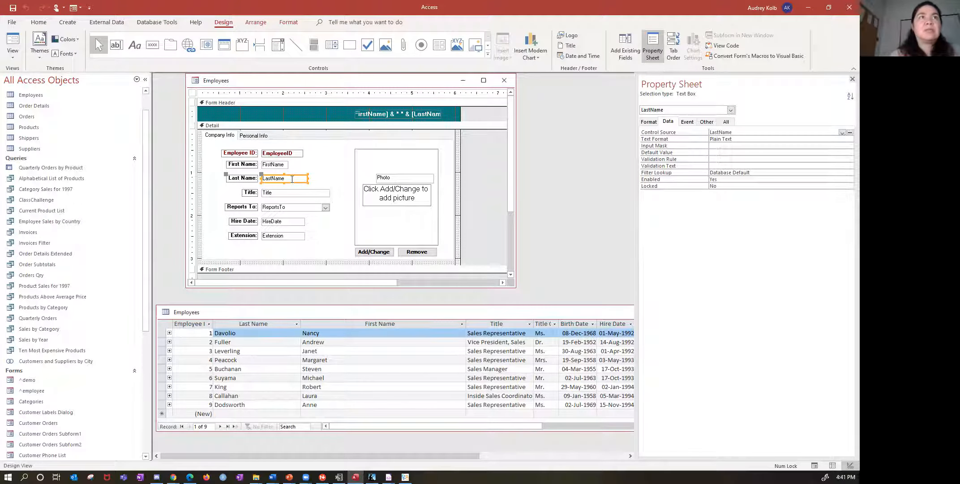
{"action": "left_click", "coordinate": [337, 172]}
{"action": "right_click", "coordinate": [338, 171]}
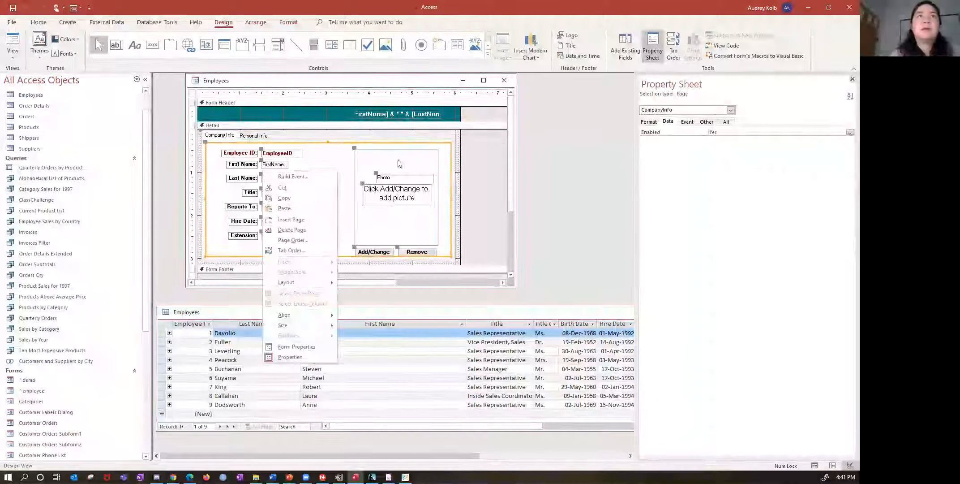
{"action": "left_click", "coordinate": [484, 167]}
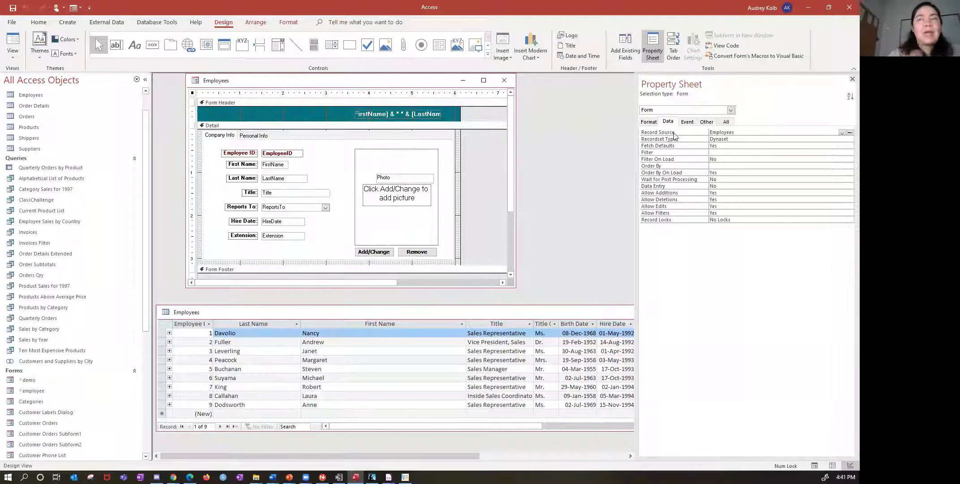
- Review the fields available as Control Source for the First Name text box and compare them with the Employees table
{"action": "left_click", "coordinate": [287, 166]}
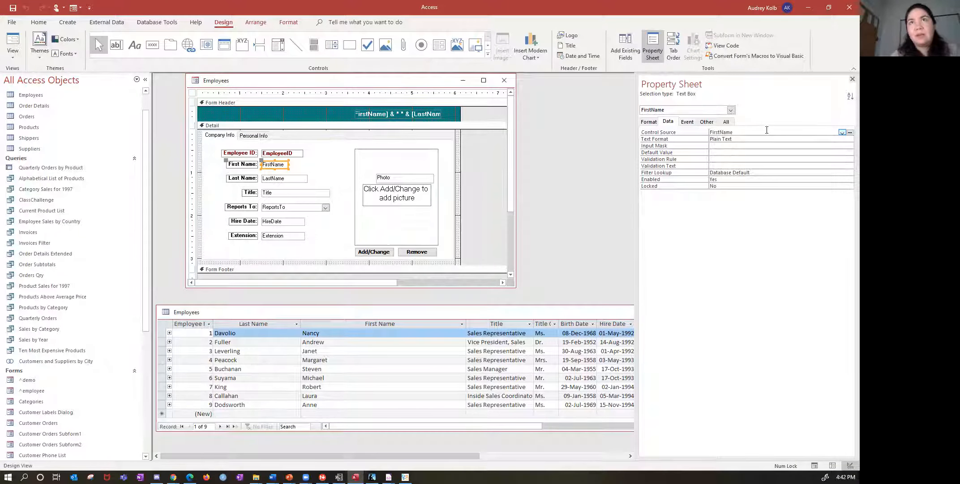
{"action": "left_click", "coordinate": [842, 133]}
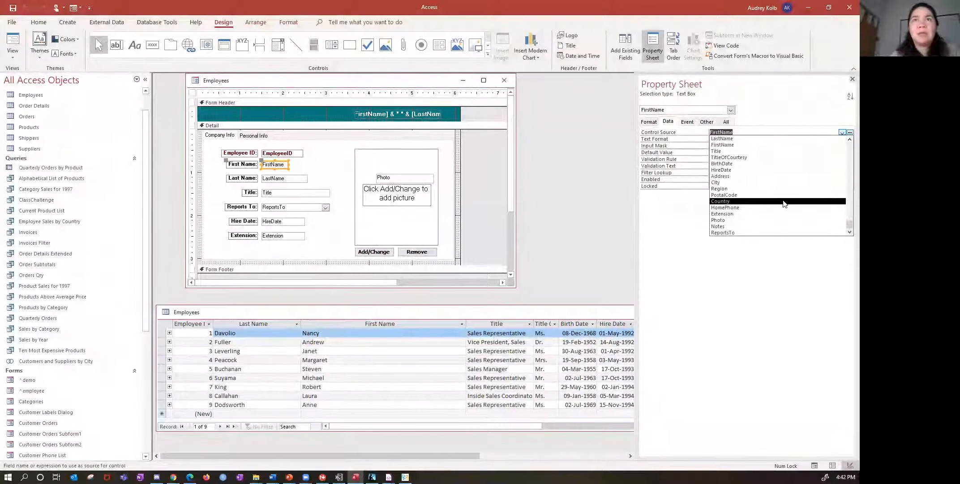
{"action": "scroll", "coordinate": [783, 203], "scroll_direction": "up", "scroll_amount": 1}
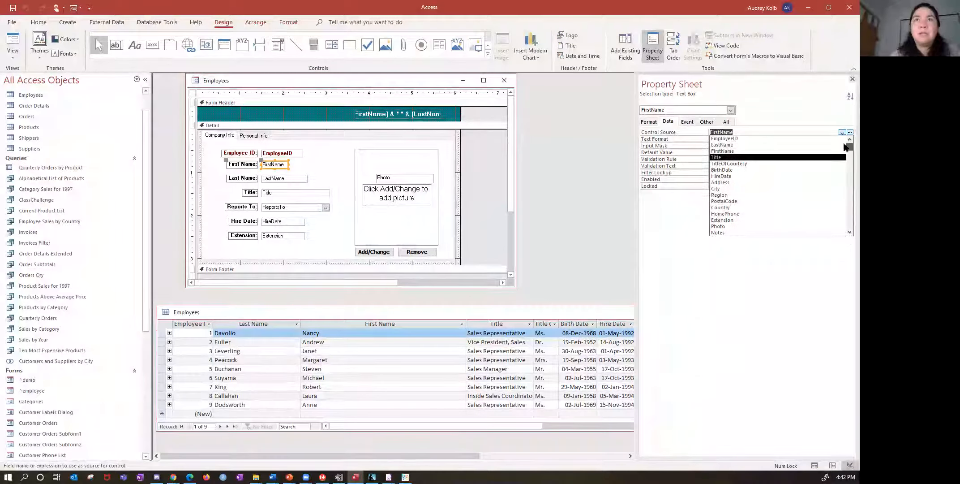
{"action": "left_click", "coordinate": [528, 315]}
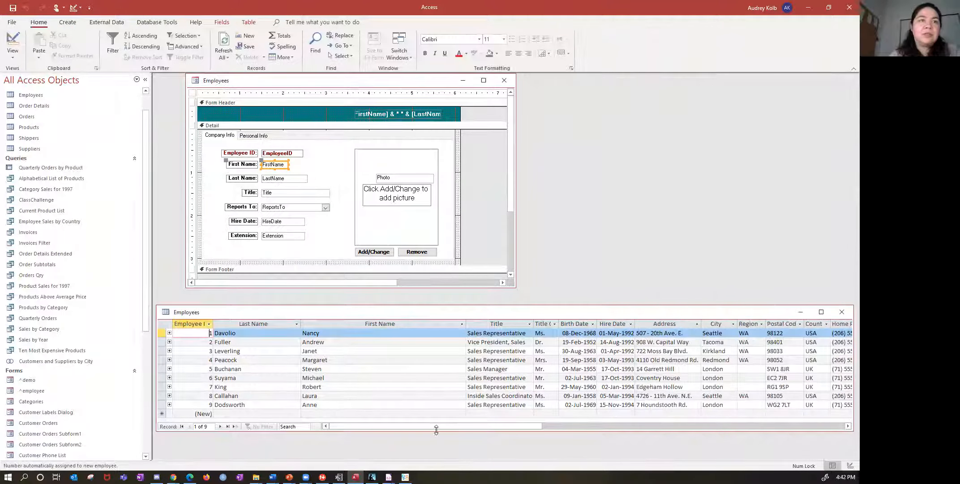
{"action": "left_click_drag", "start_coordinate": [432, 429], "coordinate": [385, 426]}
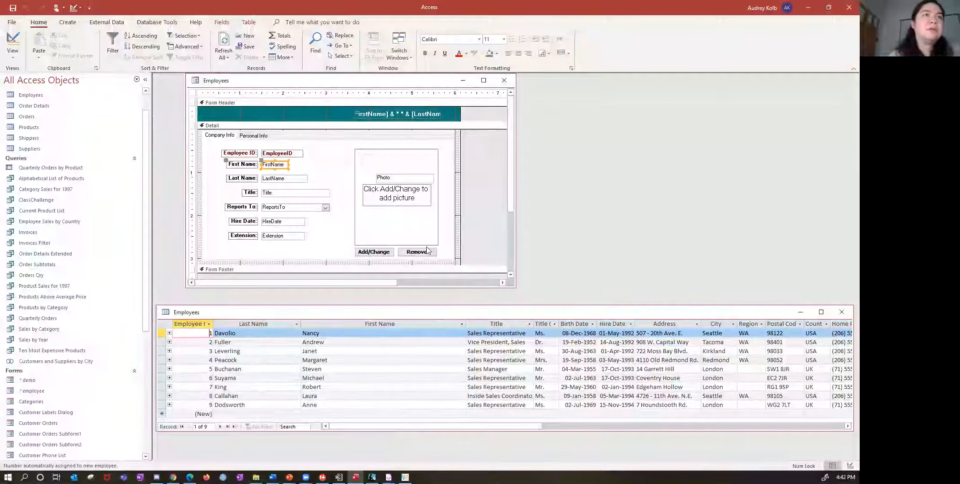
- Close the Property Sheet and the Employees form, leaving the Employees table open
{"action": "double_click", "coordinate": [330, 232]}
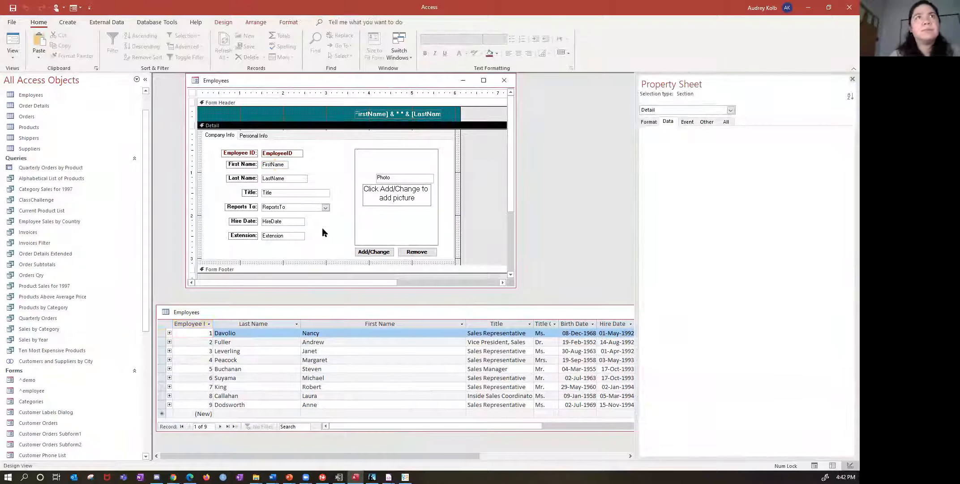
{"action": "left_click", "coordinate": [851, 79]}
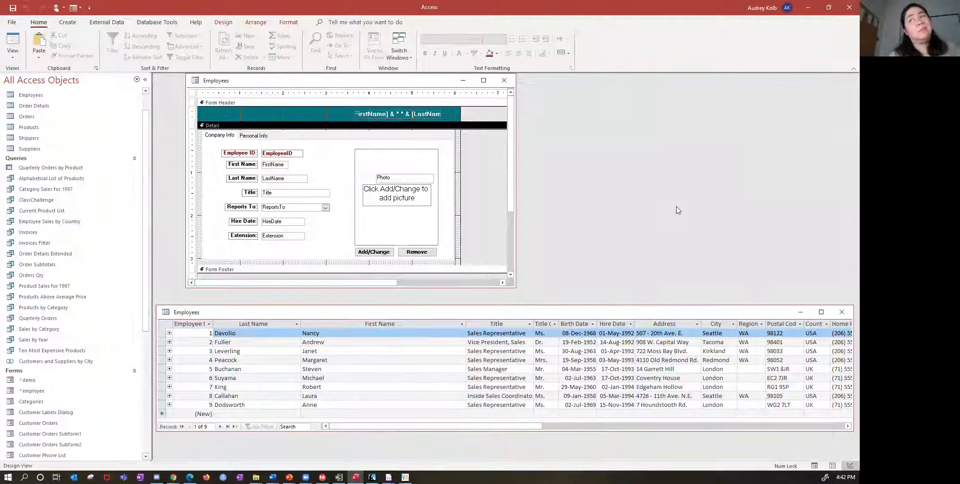
{"action": "left_click", "coordinate": [504, 80]}
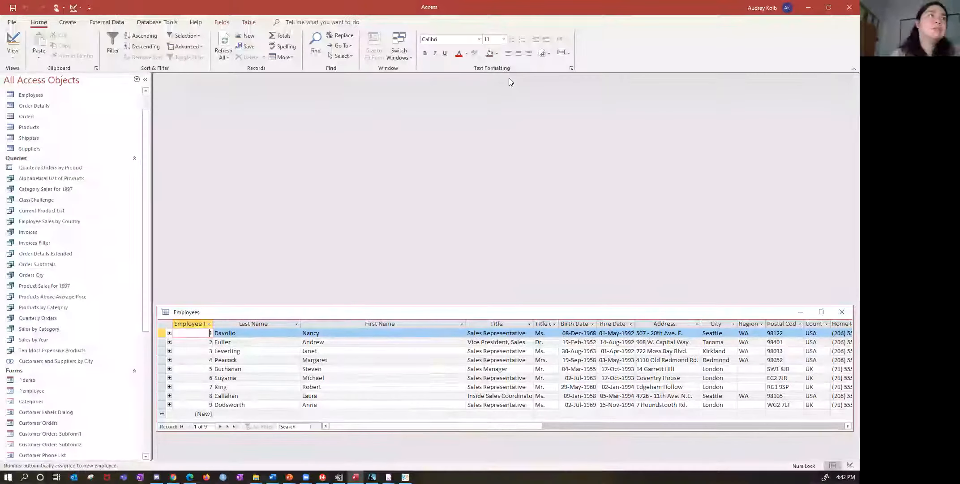
- Open the ^employee form, browse its records to the last one and shorten its window to clear the Employees table
{"action": "scroll", "coordinate": [49, 287], "scroll_direction": "down", "scroll_amount": 3}
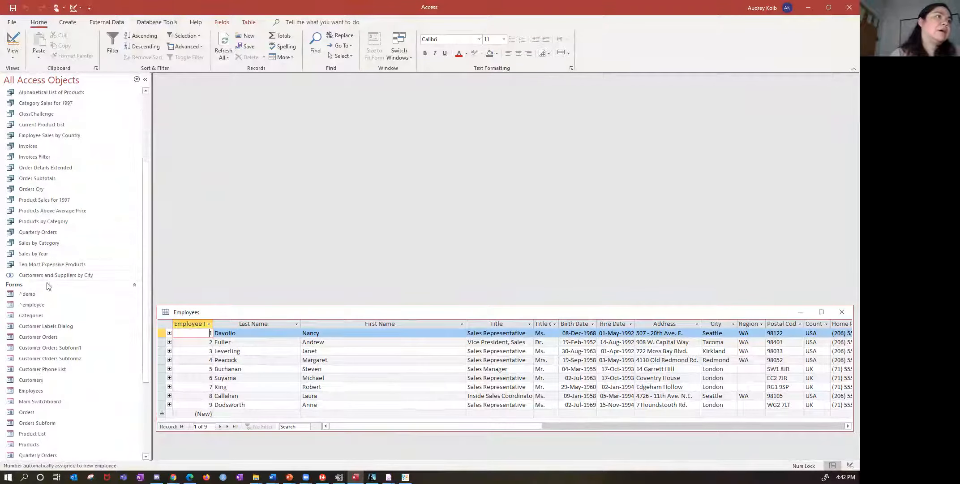
{"action": "double_click", "coordinate": [29, 306]}
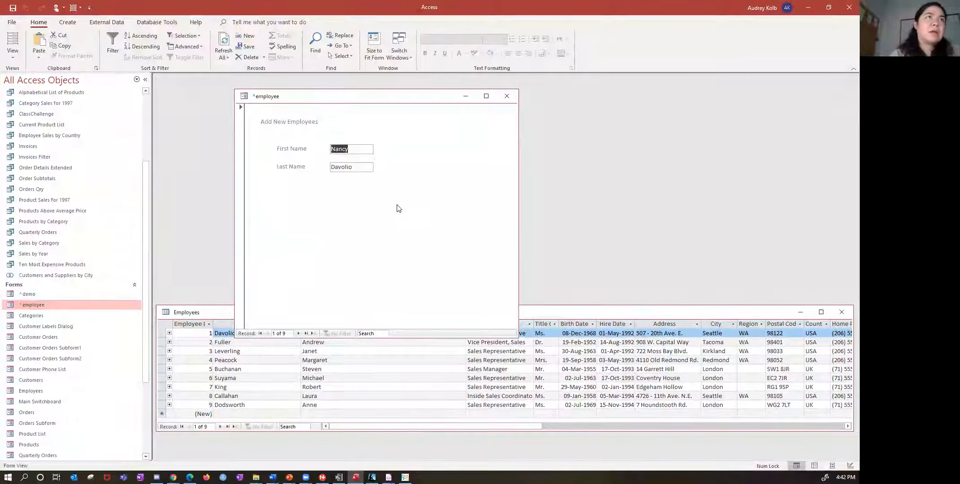
{"action": "left_click", "coordinate": [299, 333]}
{"action": "left_click", "coordinate": [298, 333]}
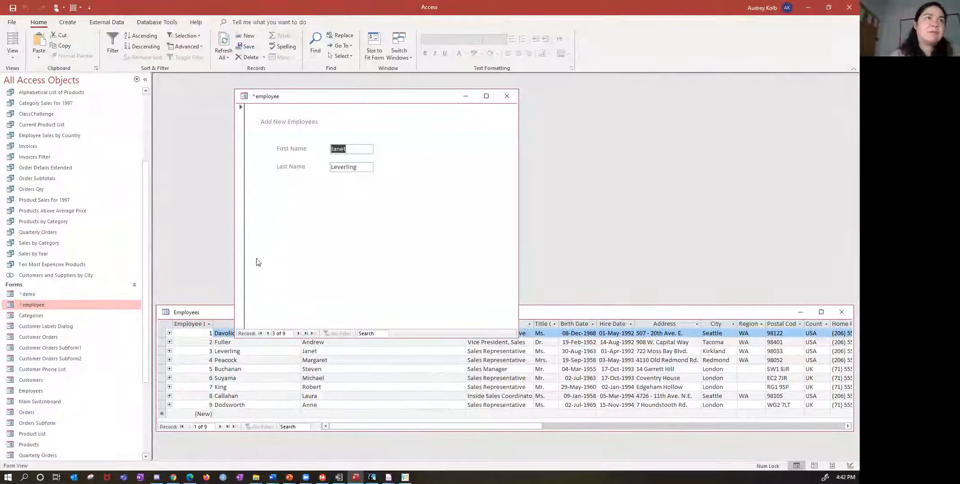
{"action": "left_click", "coordinate": [260, 333]}
{"action": "left_click", "coordinate": [306, 333]}
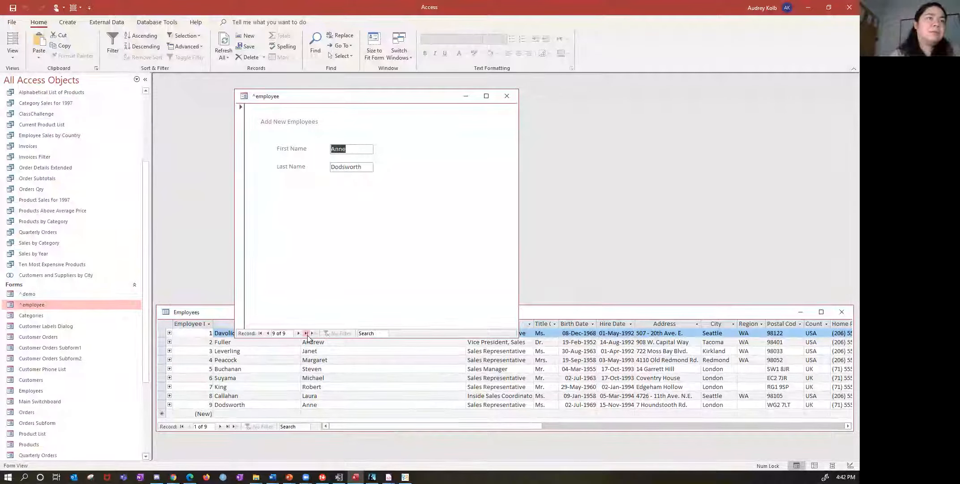
{"action": "left_click_drag", "start_coordinate": [395, 337], "coordinate": [395, 288]}
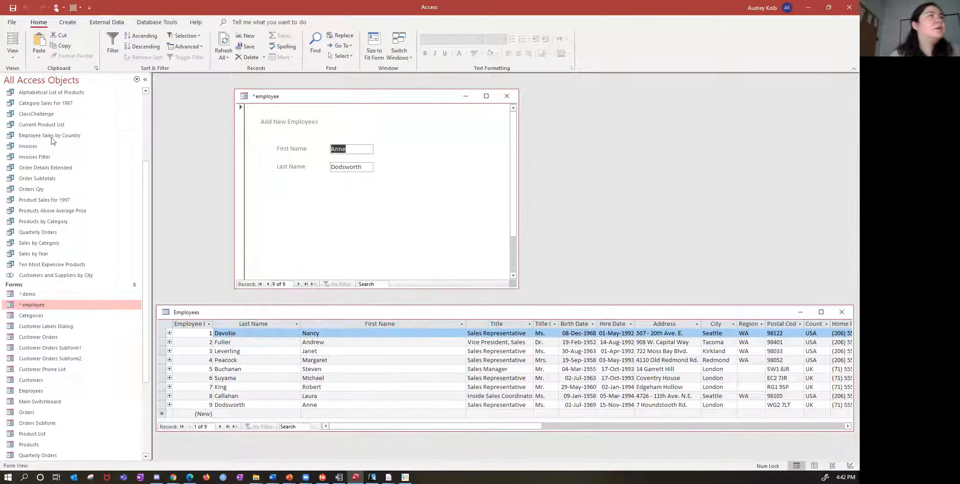
- Close the ^employee form and permanently delete it from the database
{"action": "left_click", "coordinate": [13, 53]}
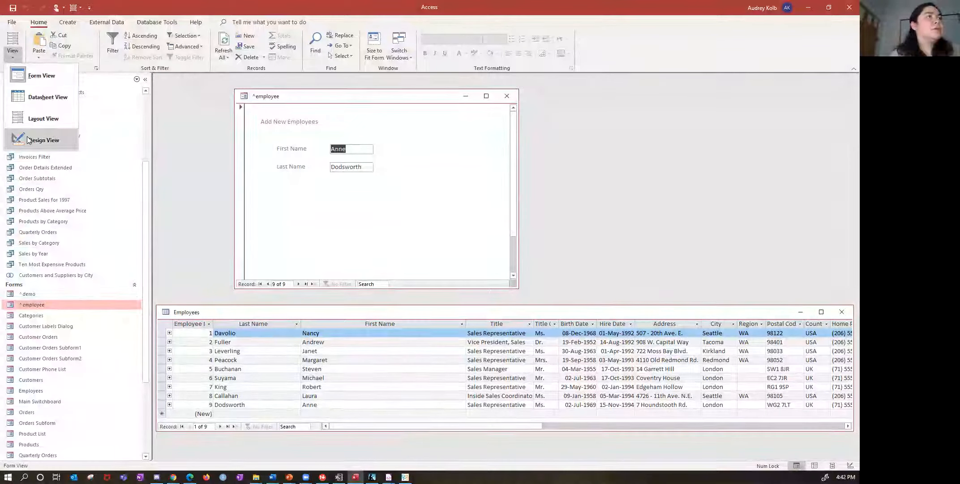
{"action": "left_click", "coordinate": [504, 93]}
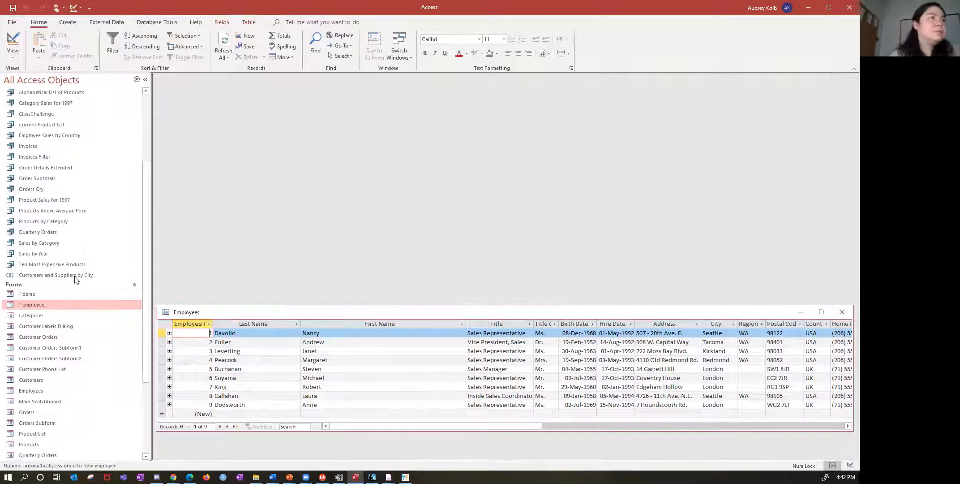
{"action": "right_click", "coordinate": [35, 304]}
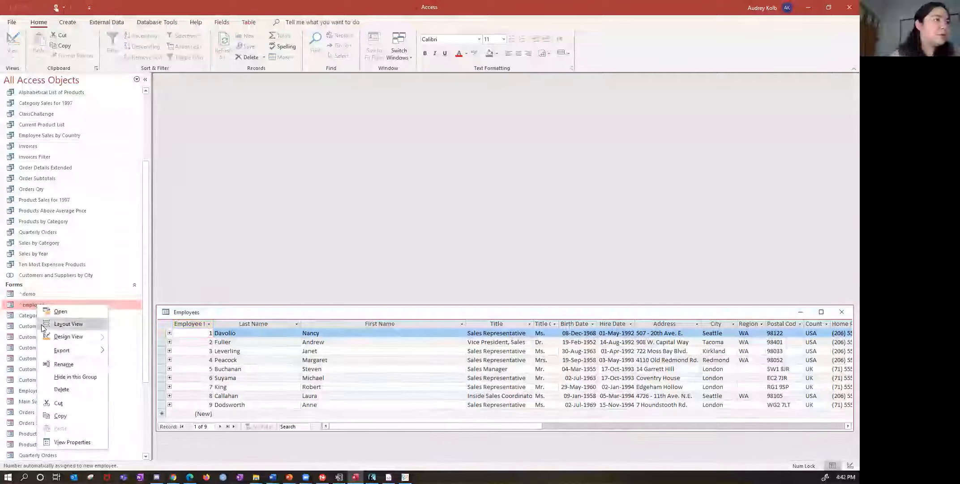
{"action": "left_click", "coordinate": [74, 388]}
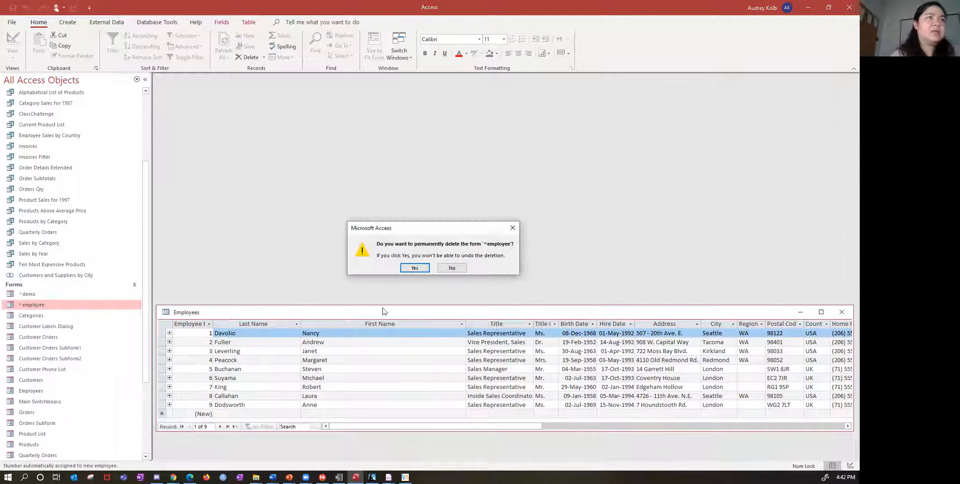
{"action": "left_click", "coordinate": [419, 267]}
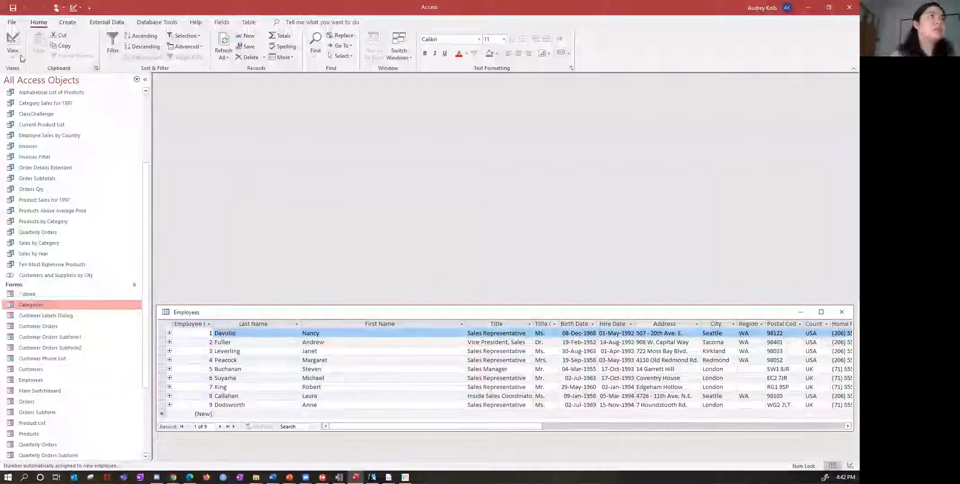
- Create a blank form in Design View and move its window slightly up
{"action": "left_click", "coordinate": [66, 23]}
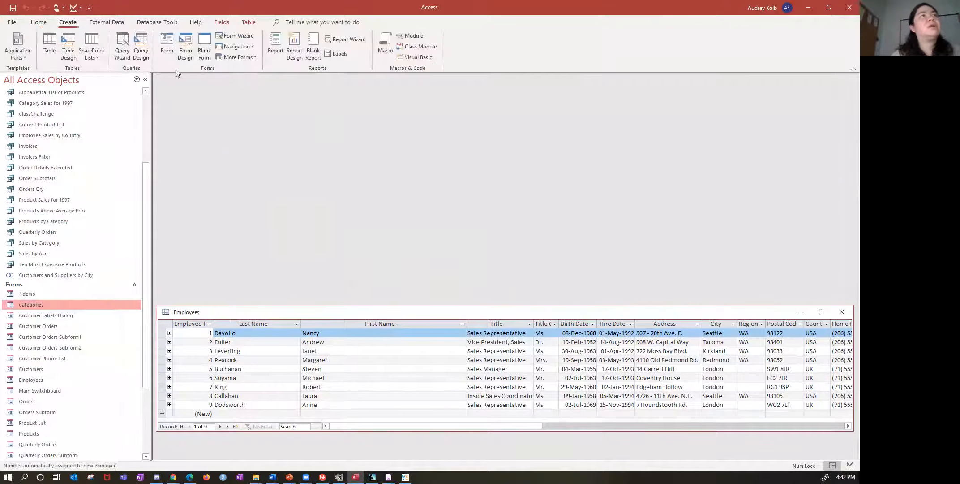
{"action": "left_click", "coordinate": [188, 47]}
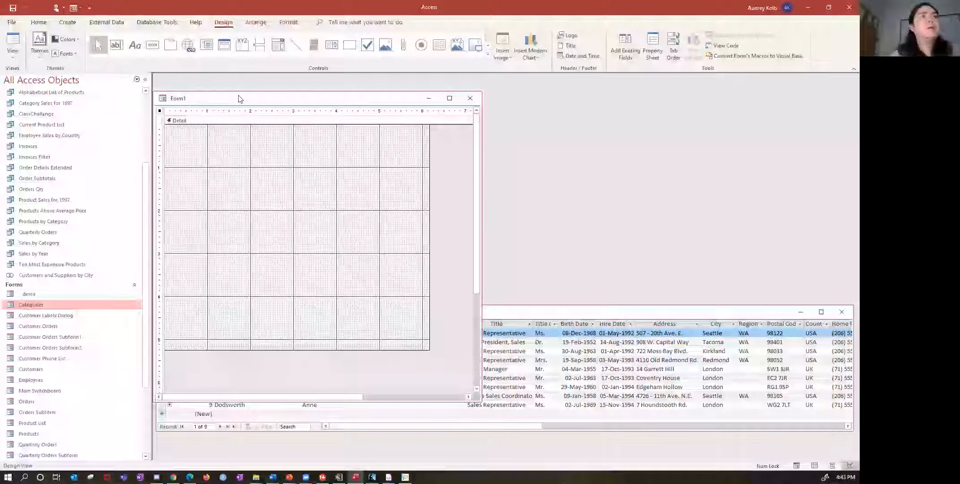
{"action": "left_click_drag", "start_coordinate": [240, 98], "coordinate": [243, 89]}
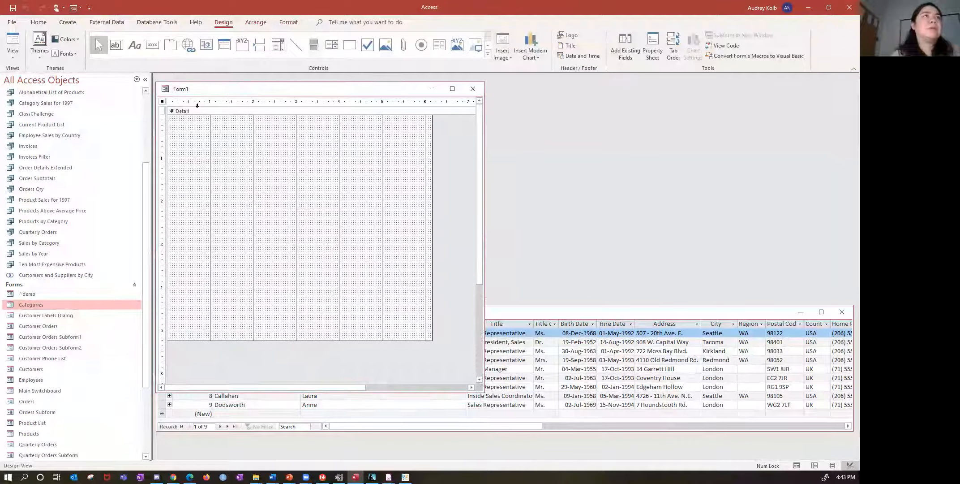
- Add an "Employees" label near the top of the Detail section and a text box below it at the 2-inch mark
{"action": "left_click", "coordinate": [134, 45]}
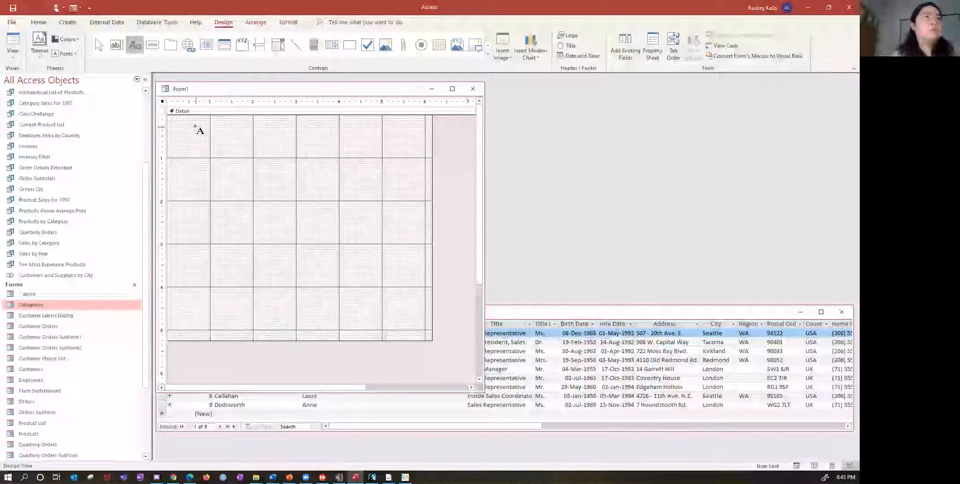
{"action": "left_click", "coordinate": [196, 127]}
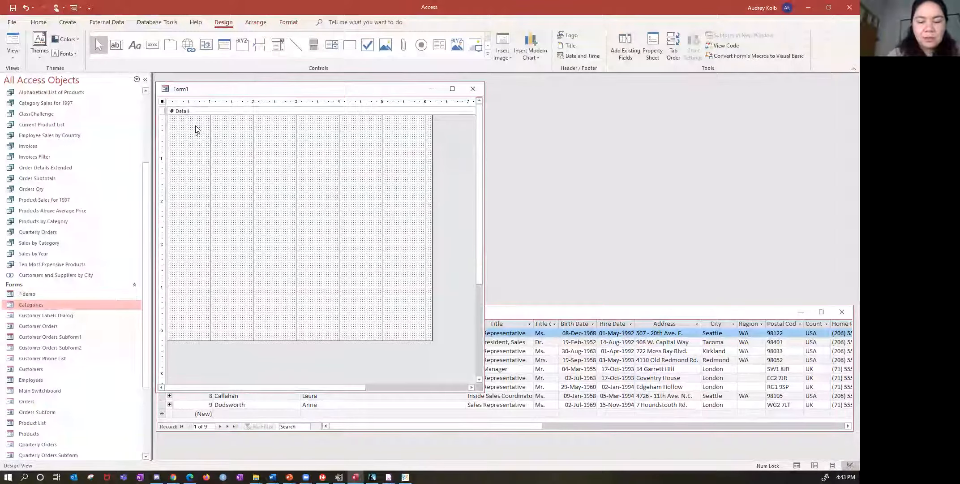
{"action": "type", "text": "Employees"}
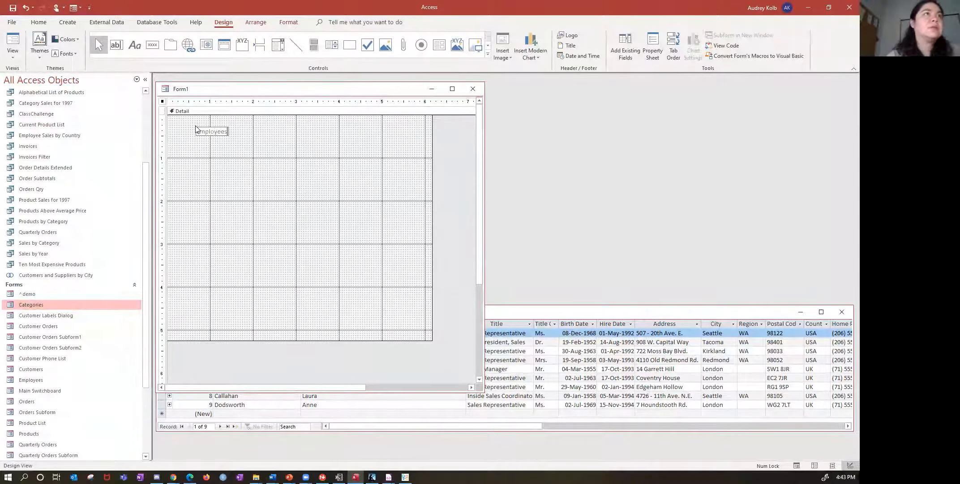
{"action": "left_click", "coordinate": [207, 167]}
{"action": "left_click", "coordinate": [116, 45]}
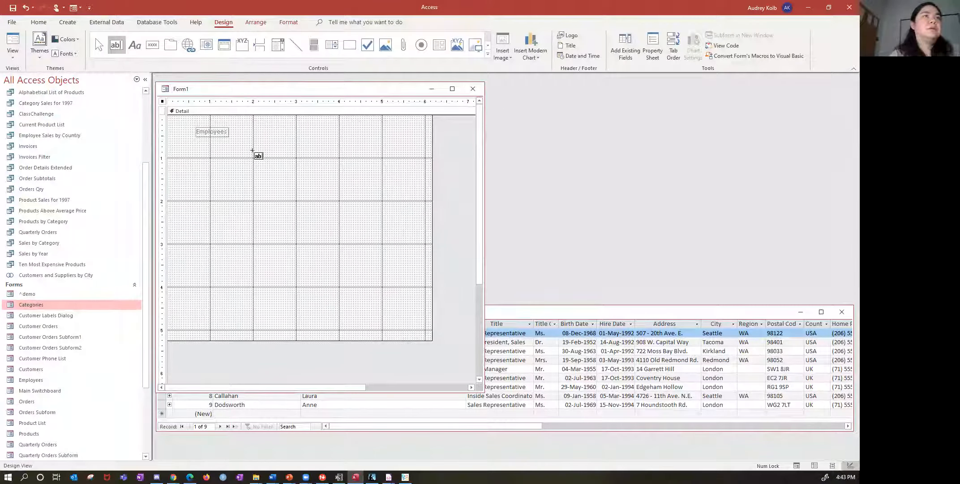
{"action": "left_click", "coordinate": [253, 151]}
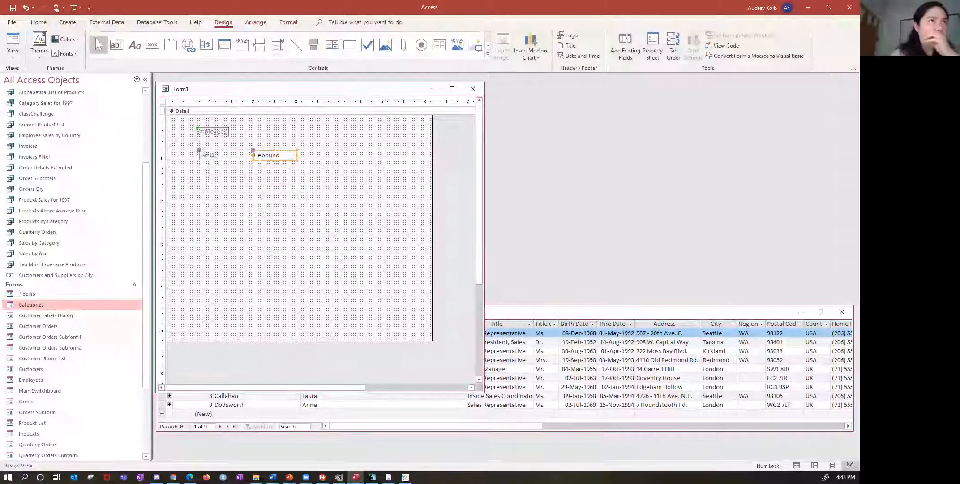
{"action": "left_click", "coordinate": [354, 144]}
- Set the new form's Record Source to the Employees table
{"action": "right_click", "coordinate": [398, 158]}
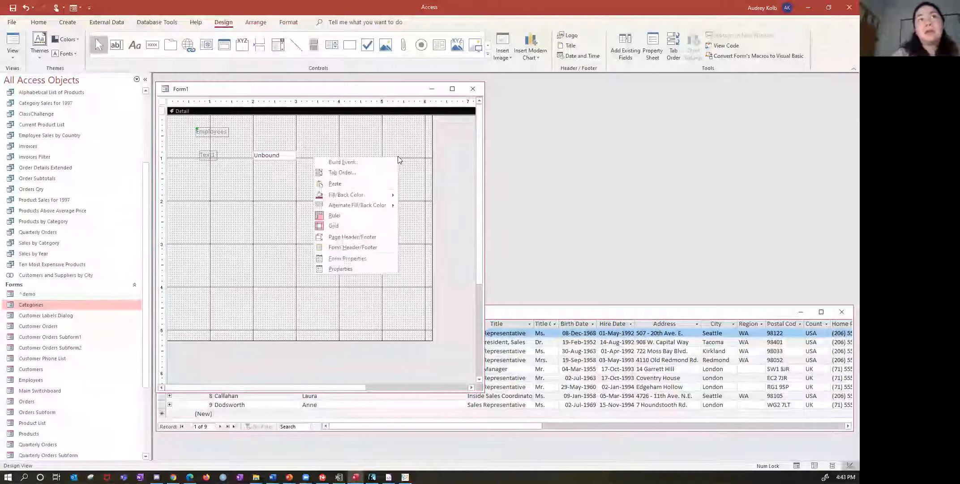
{"action": "left_click", "coordinate": [364, 258]}
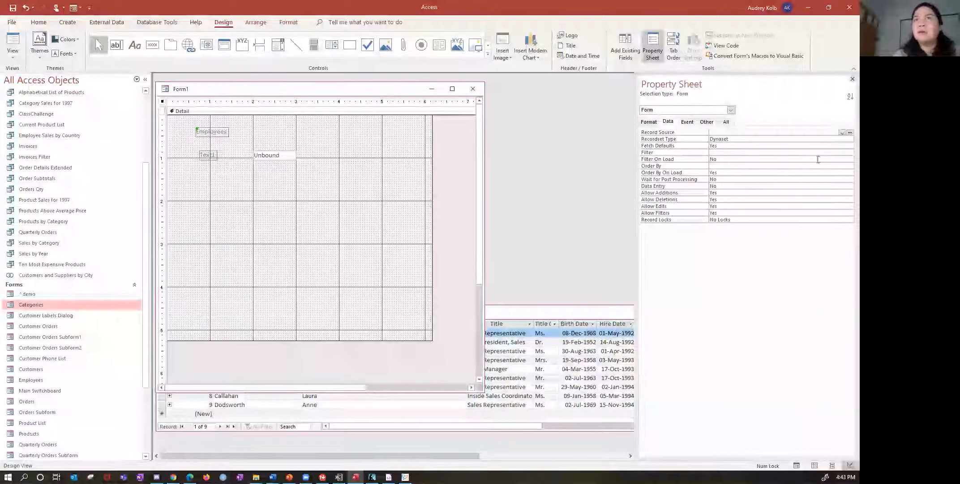
{"action": "left_click", "coordinate": [843, 132]}
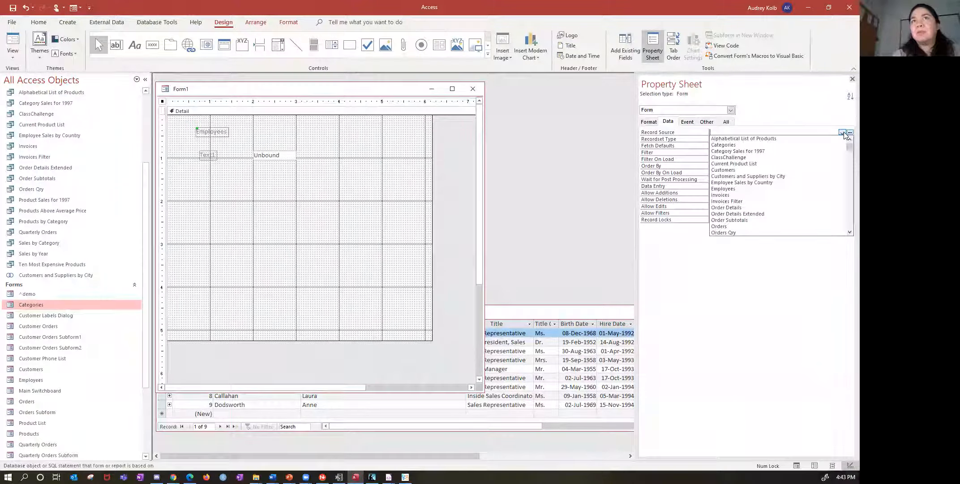
{"action": "left_click", "coordinate": [774, 189]}
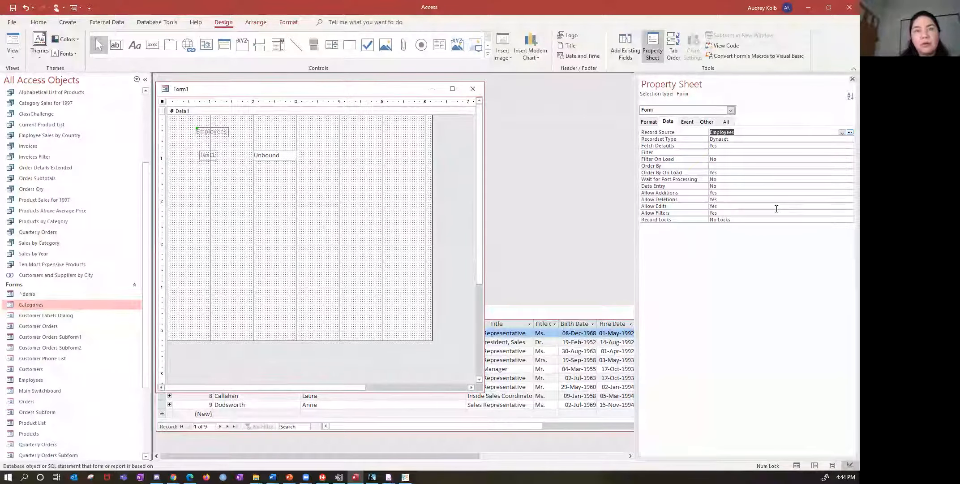
{"action": "left_click", "coordinate": [392, 236]}
- Bind the unbound text box to the Title field and change its label to "Title"
{"action": "left_click", "coordinate": [269, 155]}
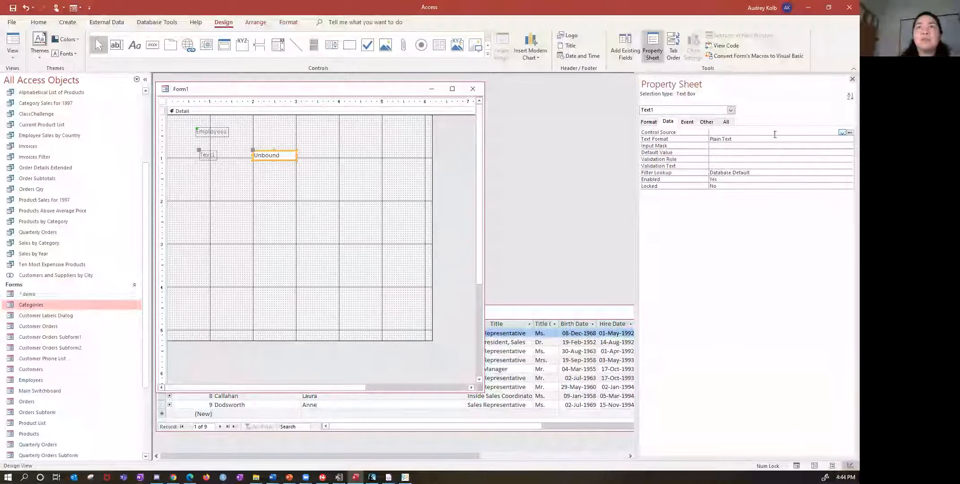
{"action": "left_click", "coordinate": [842, 133]}
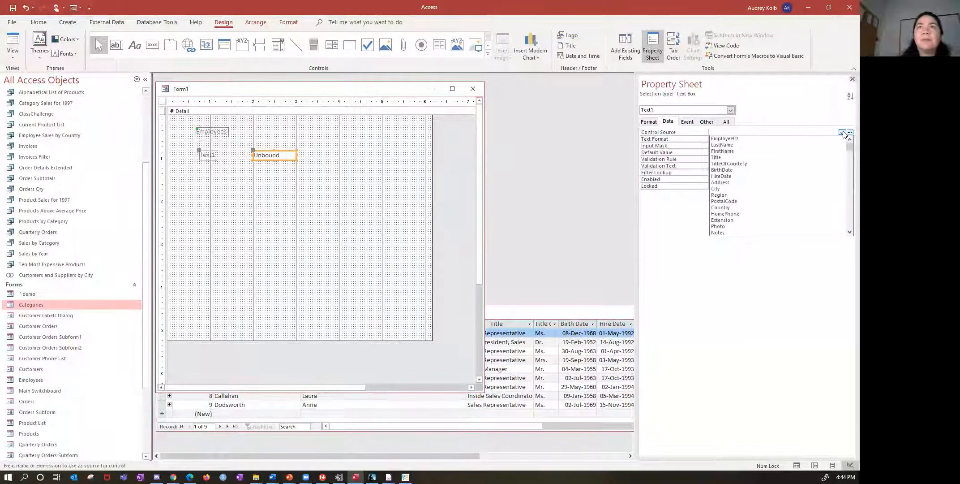
{"action": "left_click", "coordinate": [793, 159]}
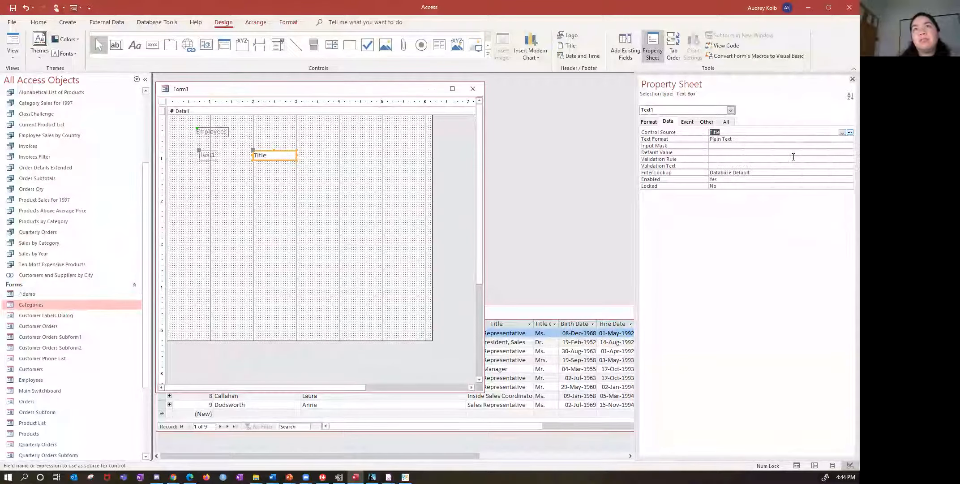
{"action": "left_click", "coordinate": [212, 156]}
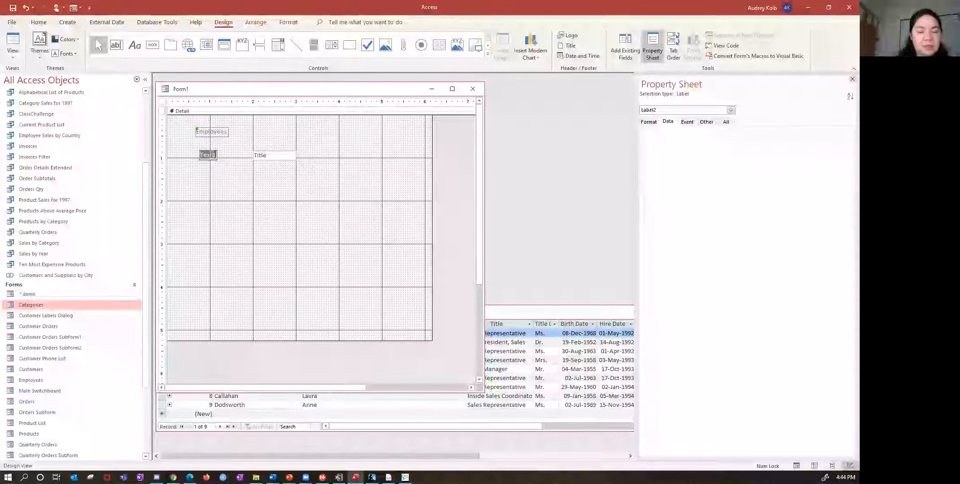
{"action": "type", "text": "Title"}
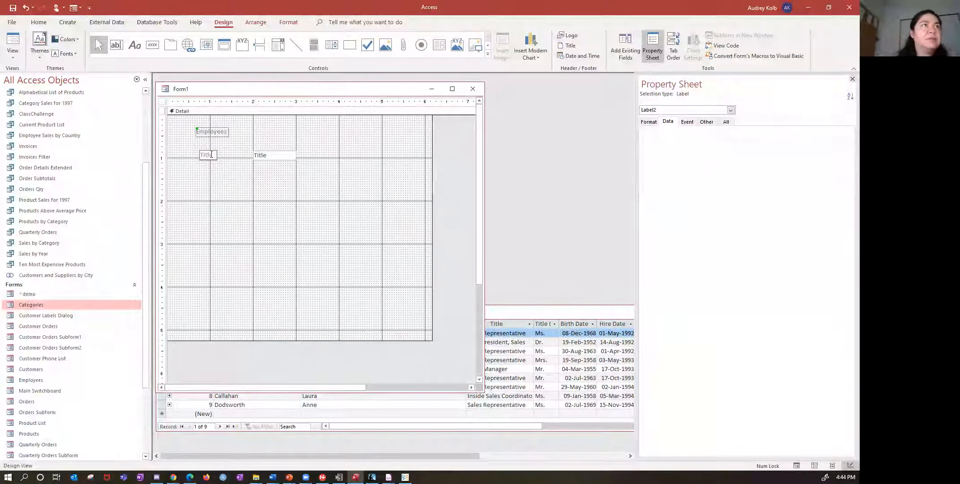
{"action": "key", "text": "Return"}
{"action": "left_click_drag", "start_coordinate": [207, 150], "coordinate": [207, 150]}
{"action": "left_click", "coordinate": [207, 150]}
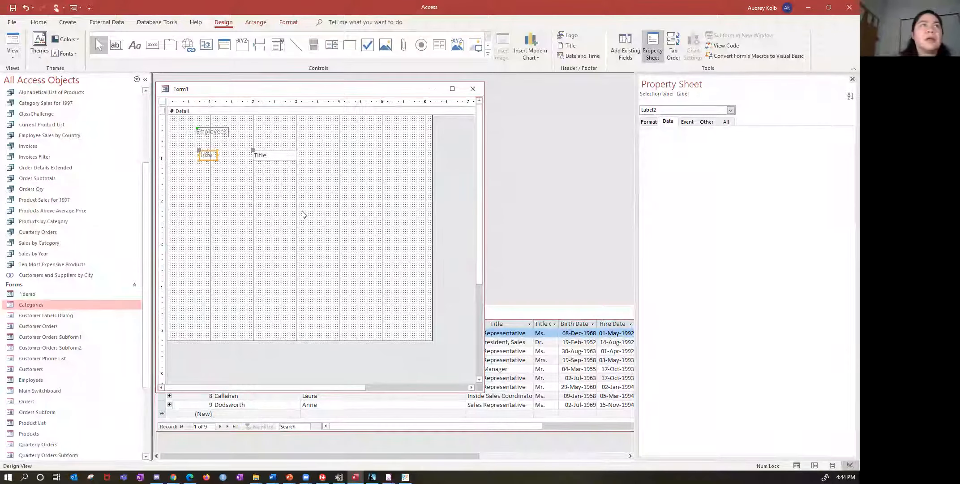
- Add a second text box directly below the Title box and label it "First Name"
{"action": "left_click", "coordinate": [251, 188]}
{"action": "left_click", "coordinate": [116, 44]}
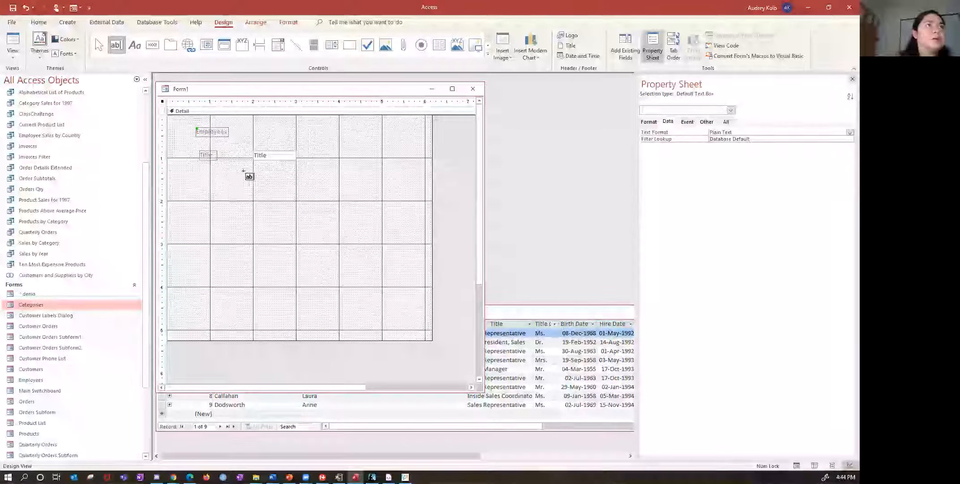
{"action": "left_click", "coordinate": [253, 167]}
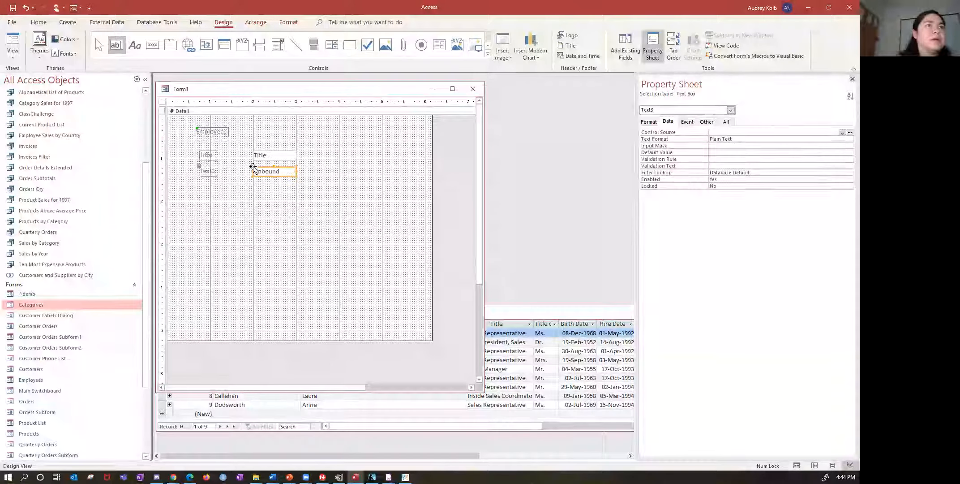
{"action": "left_click", "coordinate": [213, 170]}
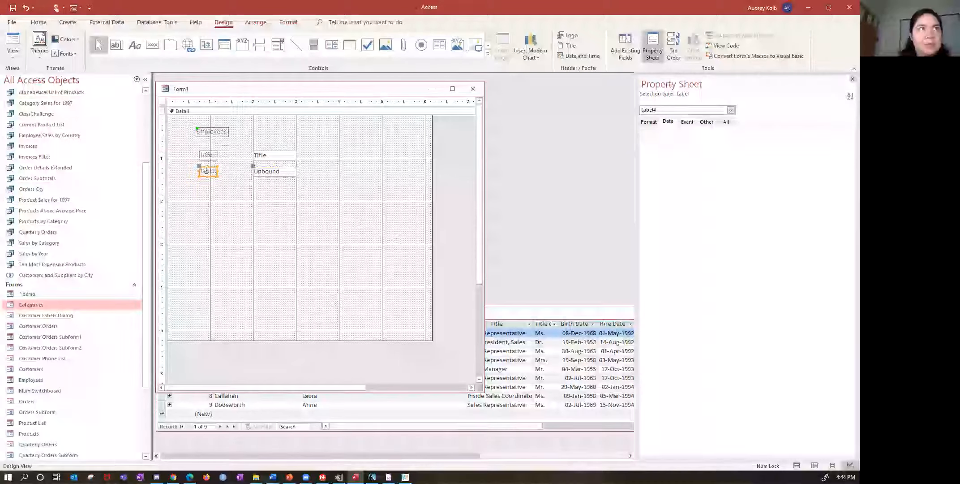
{"action": "double_click", "coordinate": [205, 171]}
{"action": "type", "text": "First"}
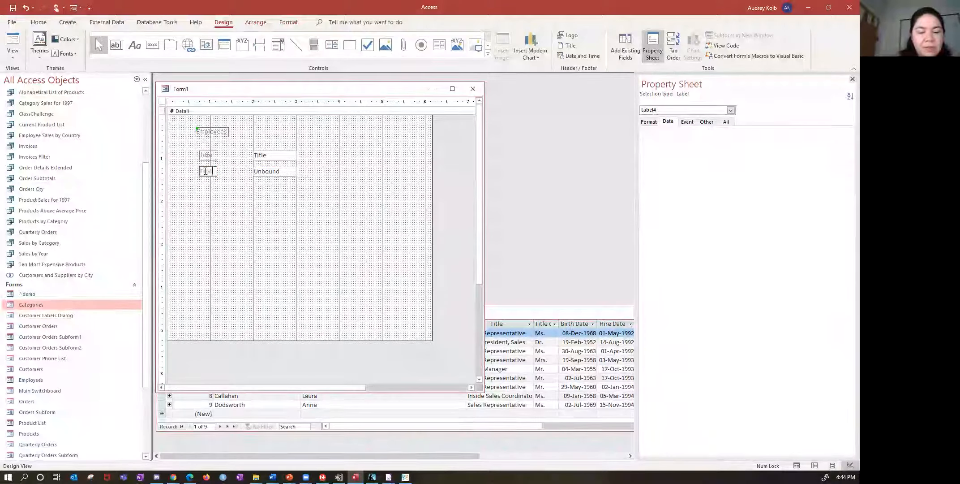
{"action": "type", "text": " Name"}
- Set the Control Source of the First Name text box to the FirstName field
{"action": "left_click", "coordinate": [253, 175]}
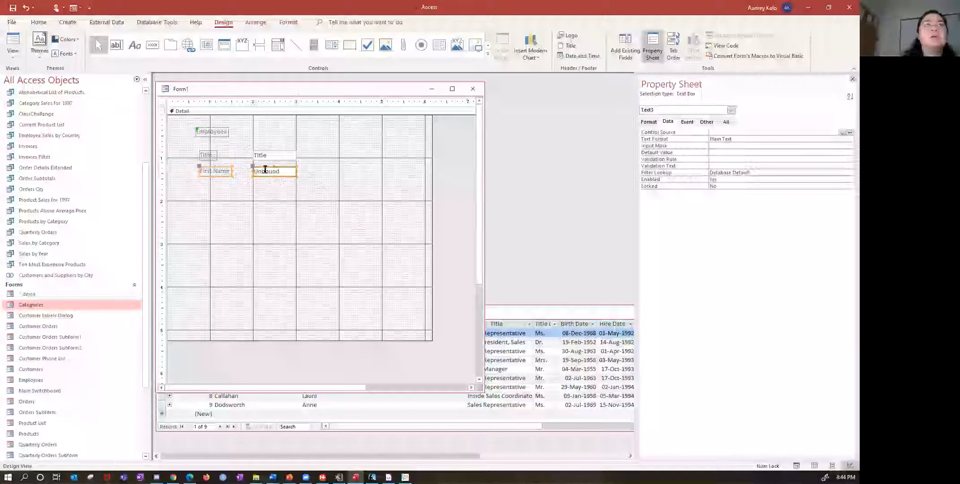
{"action": "left_click", "coordinate": [842, 133]}
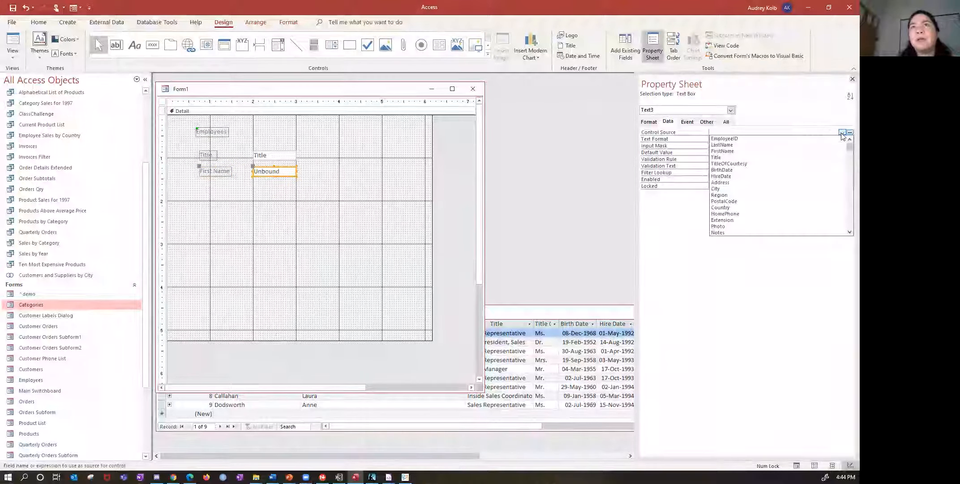
{"action": "left_click", "coordinate": [833, 152]}
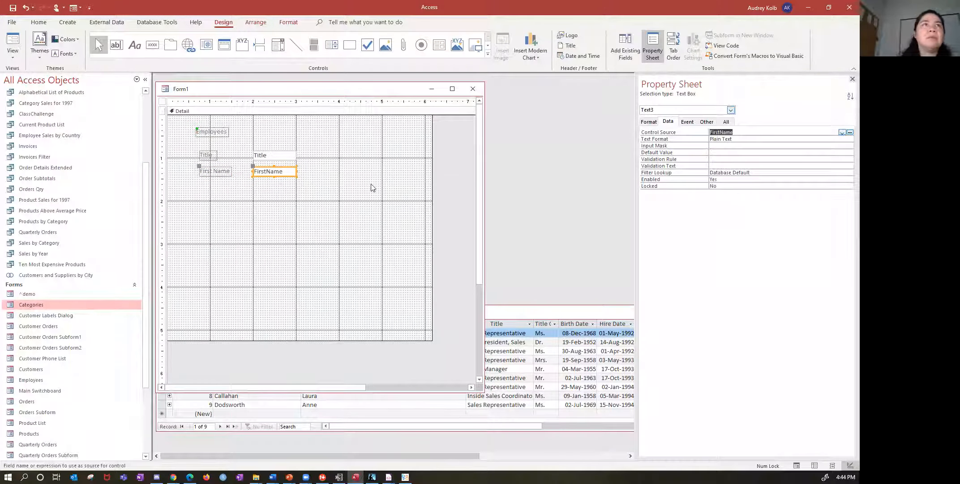
{"action": "left_click", "coordinate": [266, 200]}
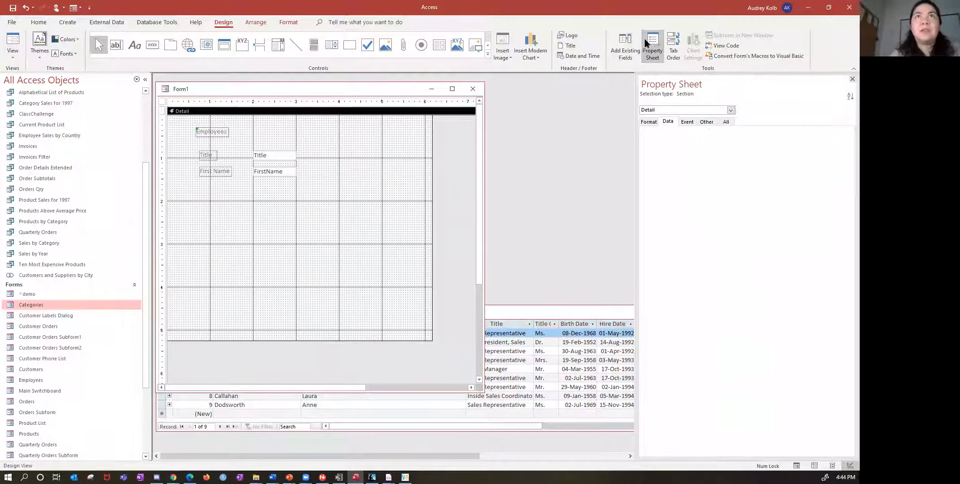
- Add the existing LastName field below the FirstName box and nudge it up to match the spacing of the rows above
{"action": "left_click", "coordinate": [627, 48]}
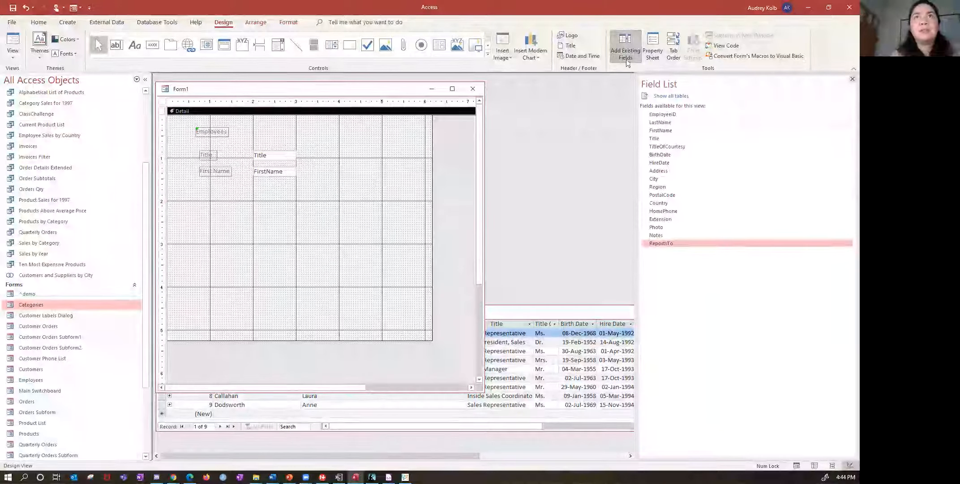
{"action": "left_click", "coordinate": [666, 123]}
{"action": "left_click_drag", "start_coordinate": [666, 122], "coordinate": [254, 193]}
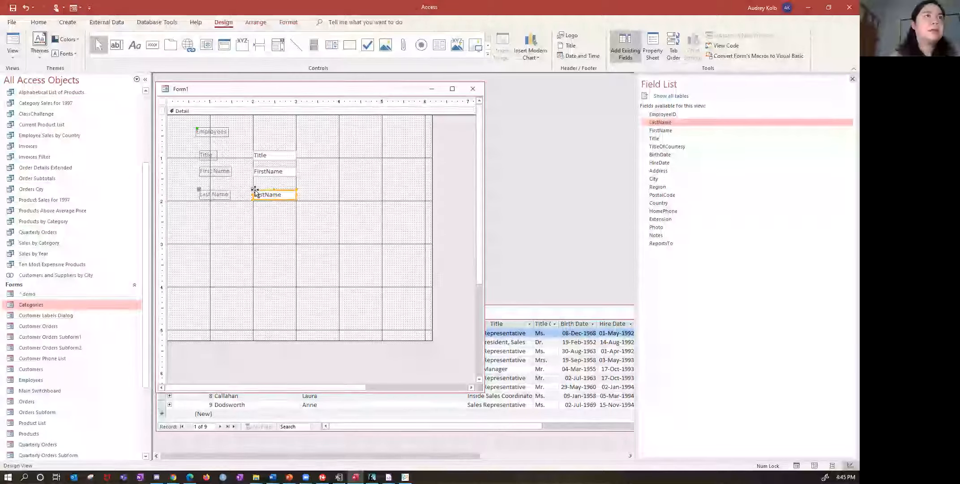
{"action": "key", "text": "Up"}
{"action": "key", "text": "Up"}
{"action": "key", "text": "Up"}
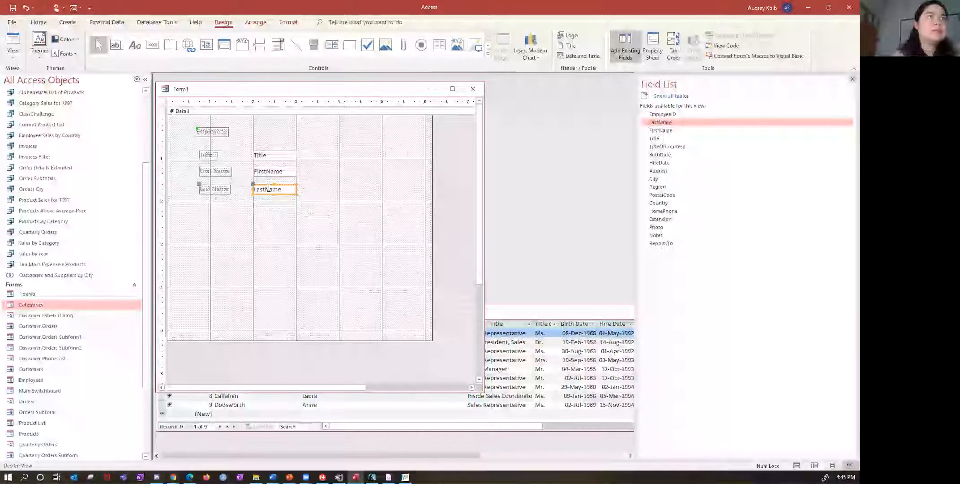
{"action": "key", "text": "Up"}
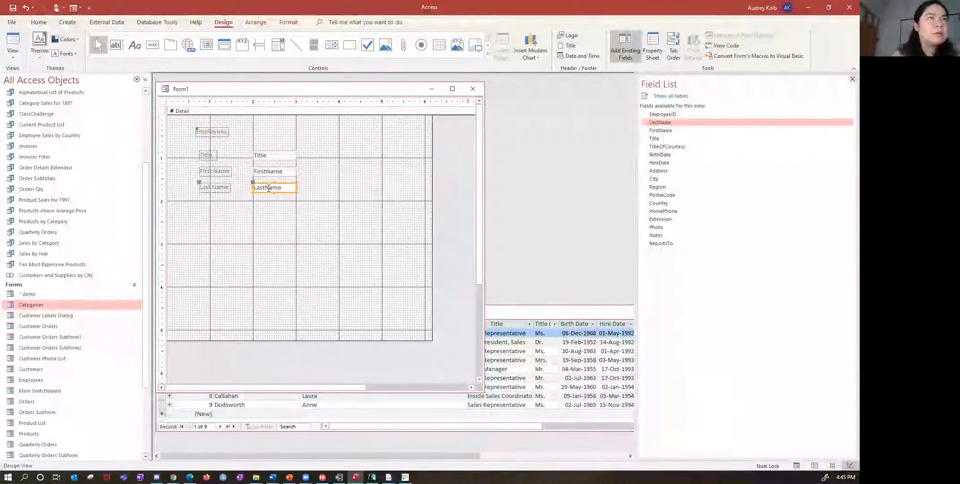
- Check the Control Source of the LastName text box in its data properties
{"action": "left_click", "coordinate": [311, 225]}
{"action": "right_click", "coordinate": [281, 191]}
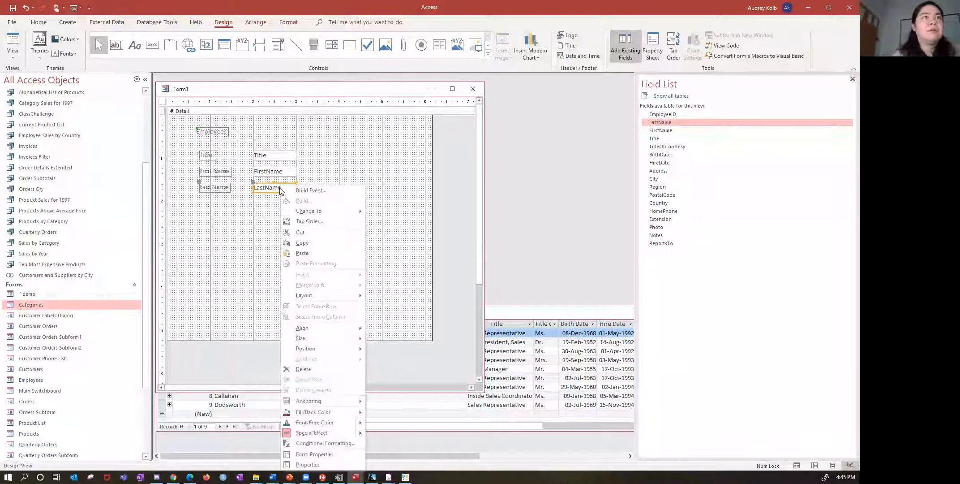
{"action": "left_click", "coordinate": [433, 175]}
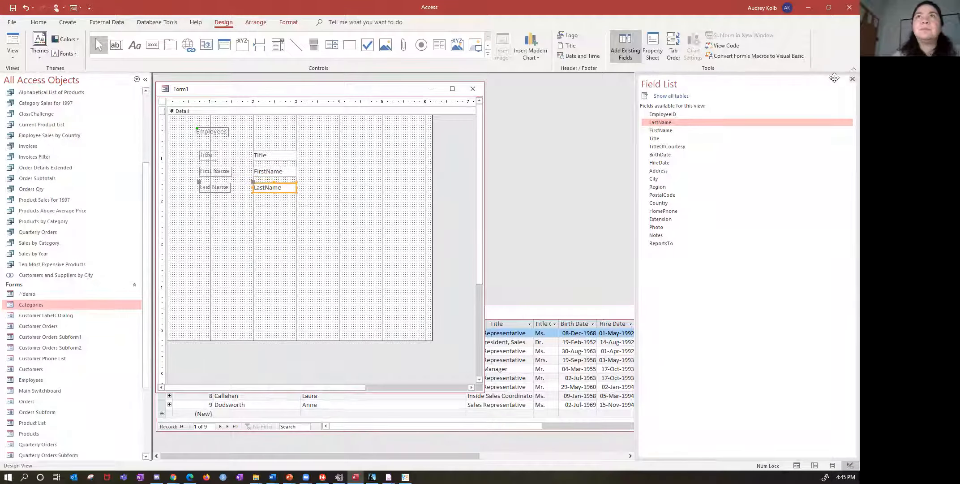
{"action": "left_click", "coordinate": [652, 44]}
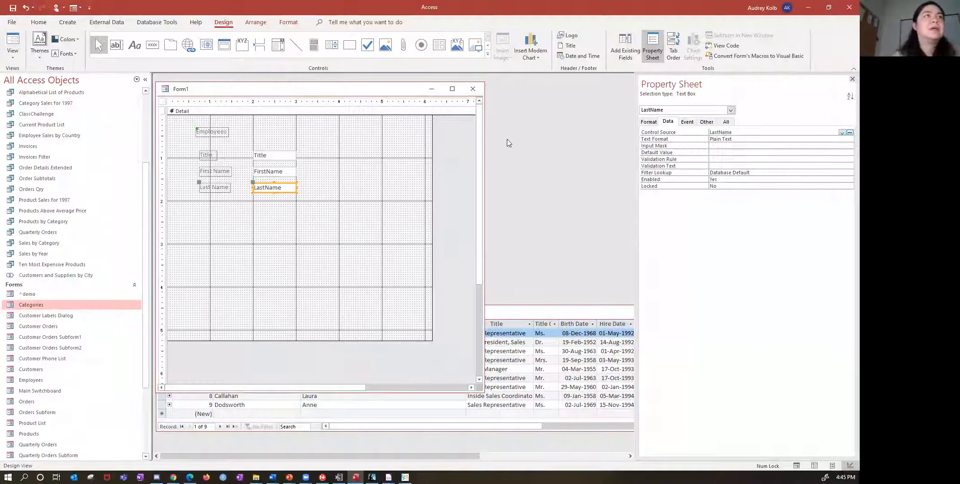
{"action": "left_click", "coordinate": [372, 218]}
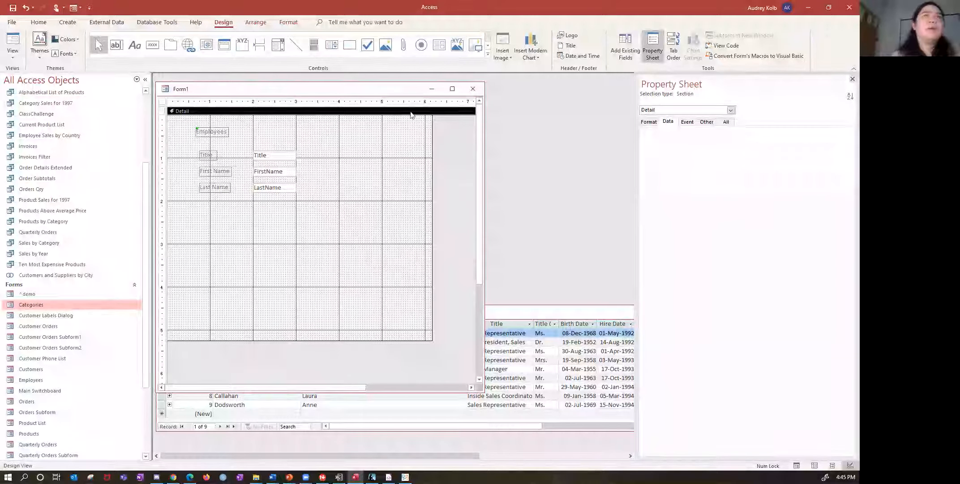
- Close the new form and save it under the name ^employee
{"action": "left_click", "coordinate": [473, 89]}
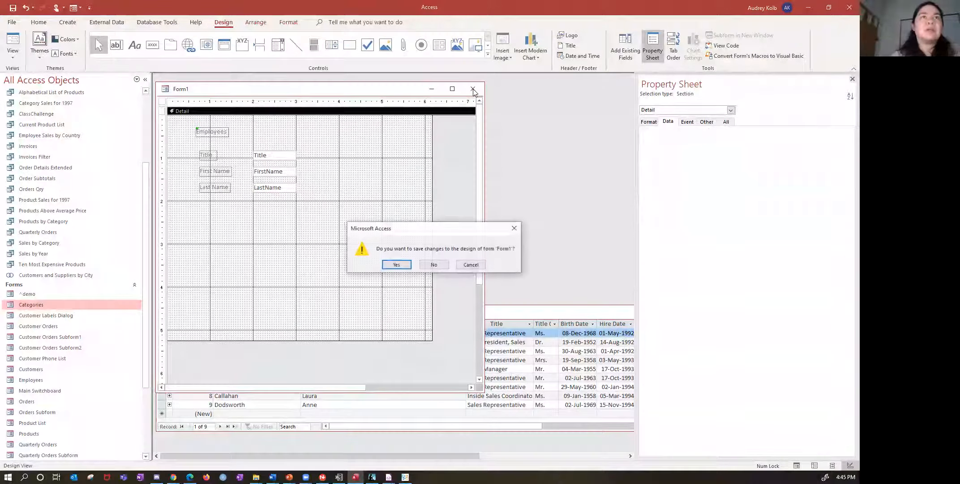
{"action": "left_click", "coordinate": [397, 264]}
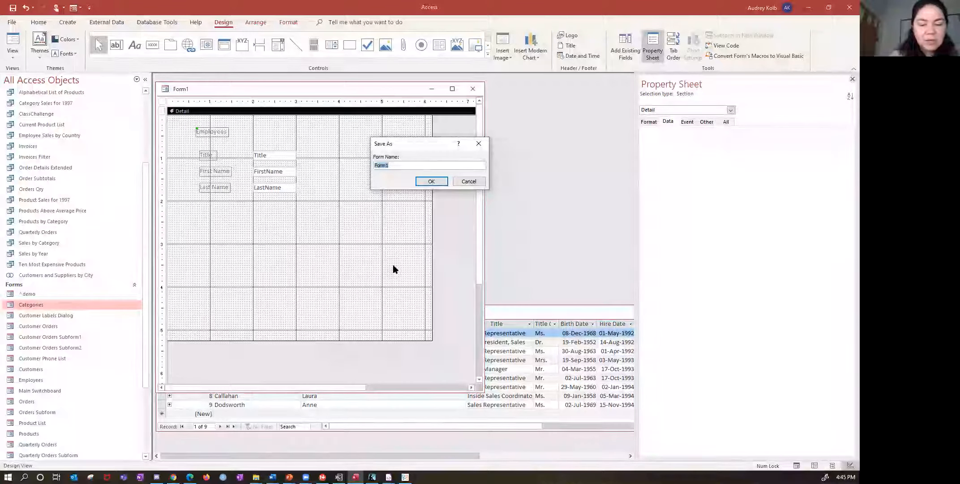
{"action": "type", "text": "^employee"}
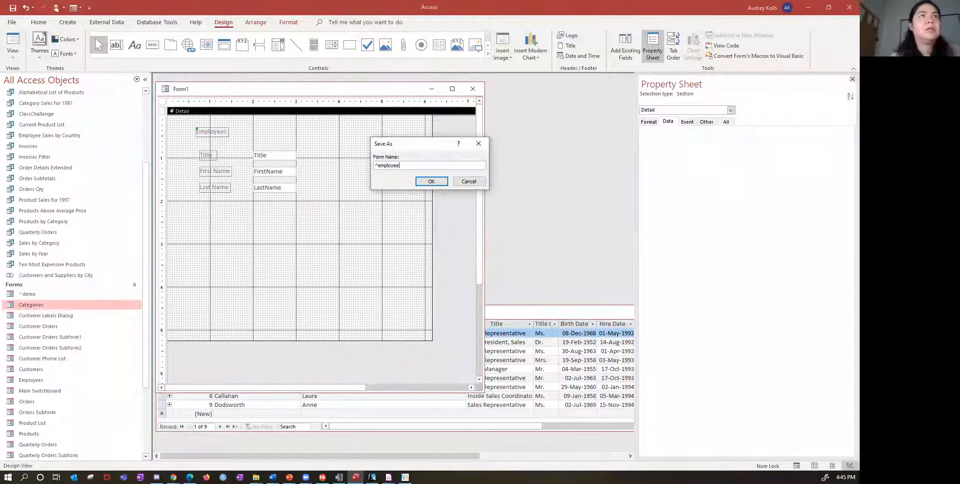
{"action": "left_click", "coordinate": [431, 181]}
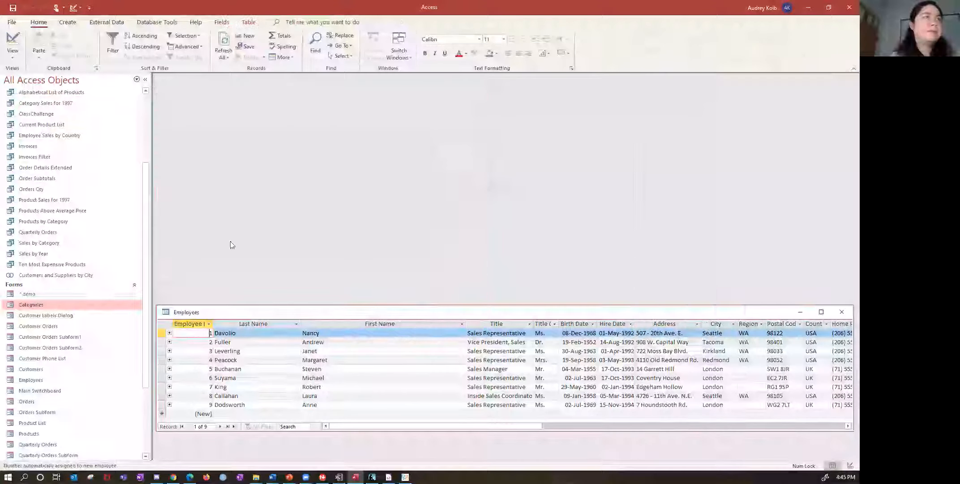
- Open the ^employee form and step forward through its records to check the bound fields
{"action": "double_click", "coordinate": [50, 303]}
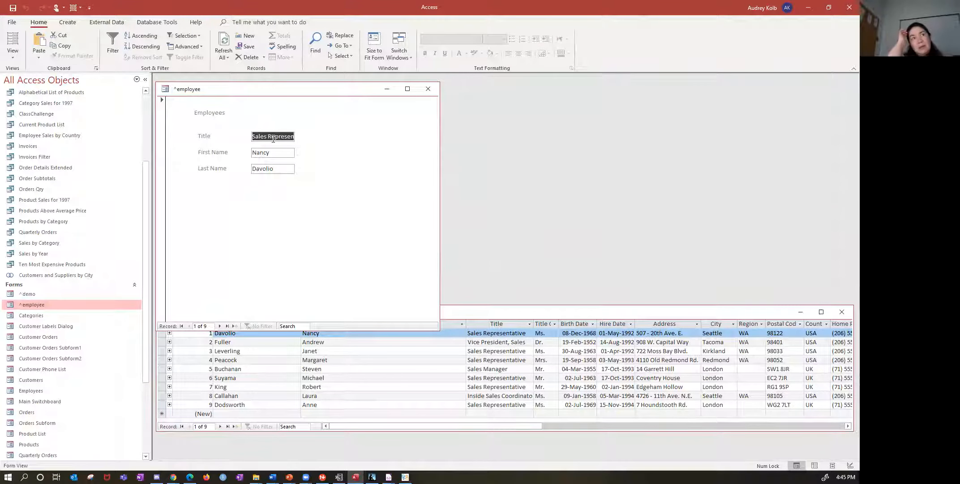
{"action": "left_click", "coordinate": [219, 326]}
{"action": "left_click", "coordinate": [219, 326]}
{"action": "left_click", "coordinate": [219, 326]}
{"action": "left_click", "coordinate": [219, 326]}
{"action": "left_click", "coordinate": [219, 326]}
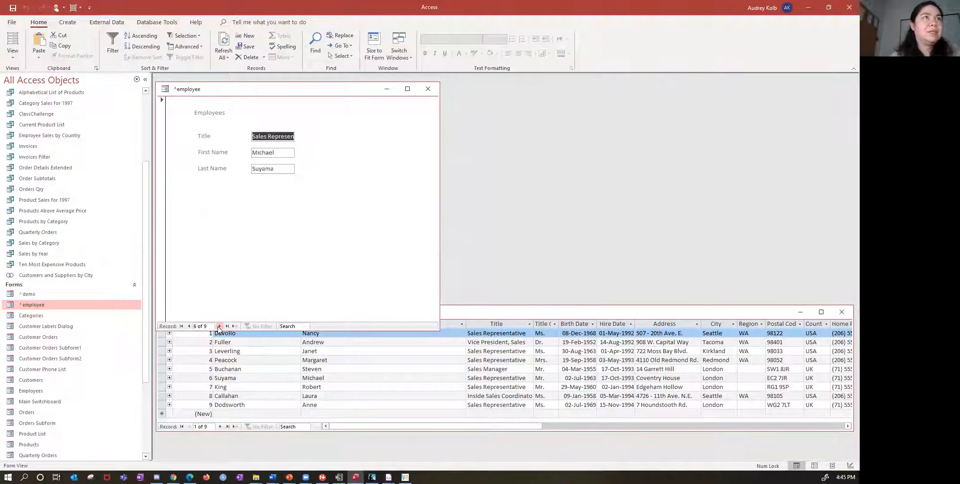
{"action": "left_click", "coordinate": [219, 326]}
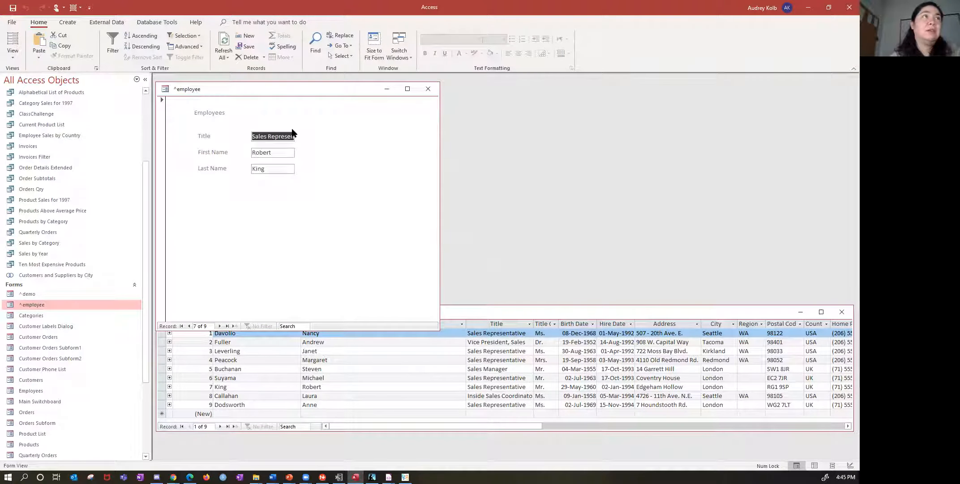
- In Design View, widen the Title, FirstName and LastName boxes to the 4-inch mark and resize the form window clear of the Employees table
{"action": "left_click", "coordinate": [13, 53]}
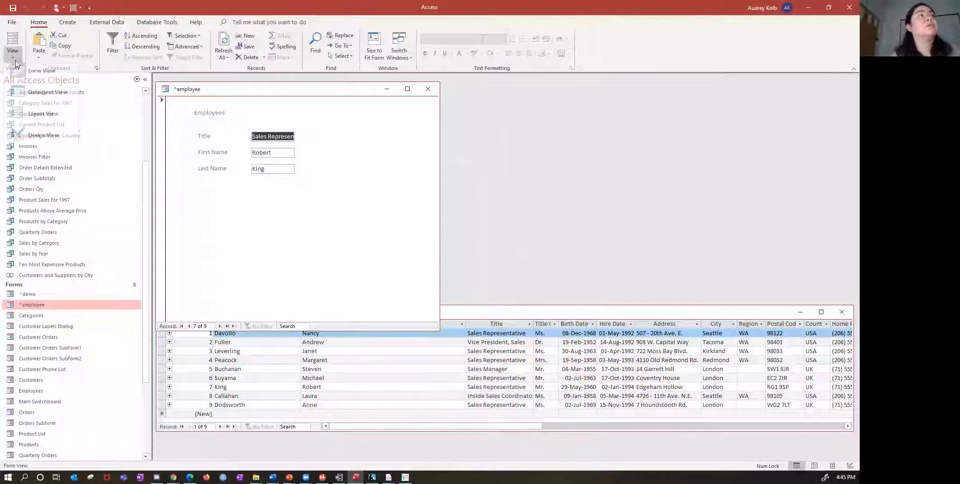
{"action": "left_click", "coordinate": [29, 139]}
{"action": "left_click", "coordinate": [290, 157]}
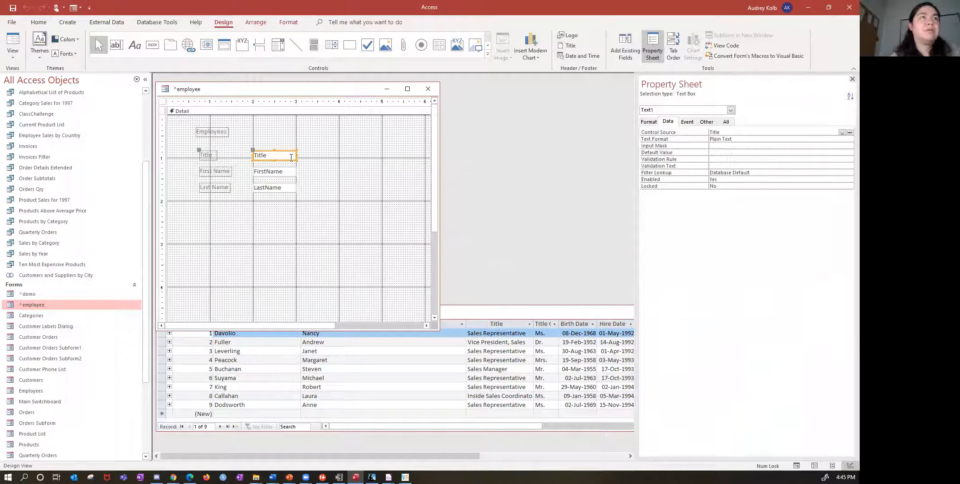
{"action": "left_click", "coordinate": [288, 172], "text": "shift"}
{"action": "left_click", "coordinate": [289, 188], "text": "shift"}
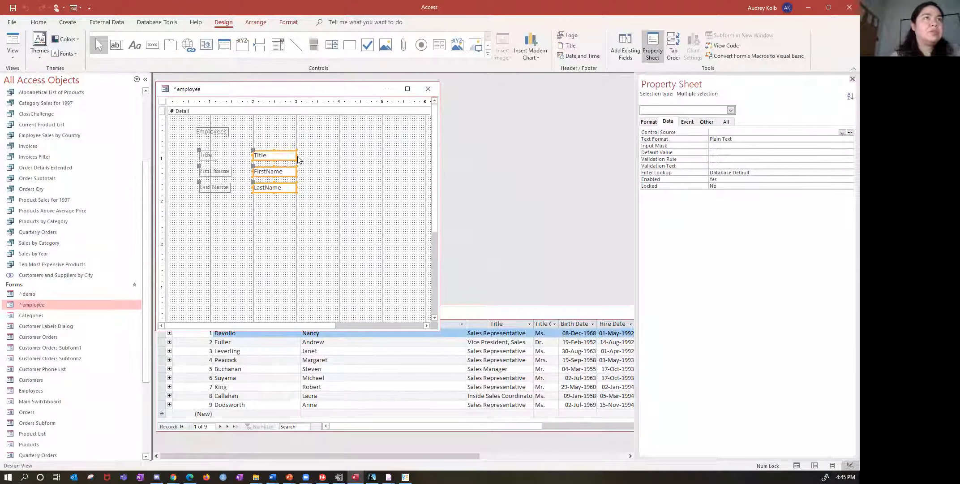
{"action": "left_click_drag", "start_coordinate": [296, 155], "coordinate": [339, 155]}
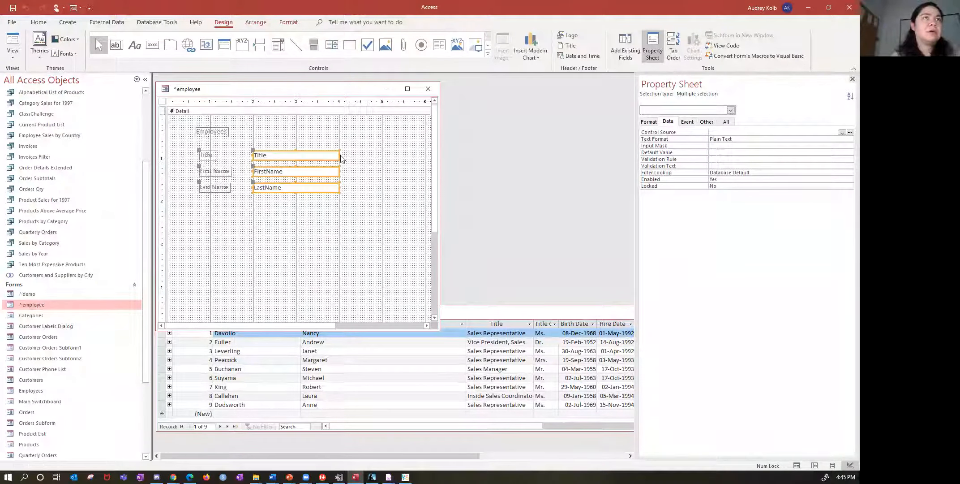
{"action": "left_click", "coordinate": [363, 171]}
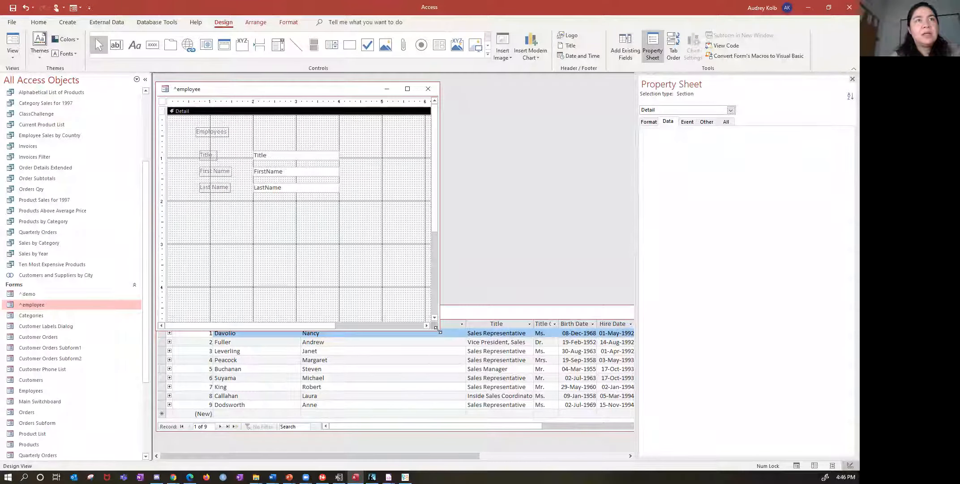
{"action": "left_click_drag", "start_coordinate": [437, 329], "coordinate": [455, 288]}
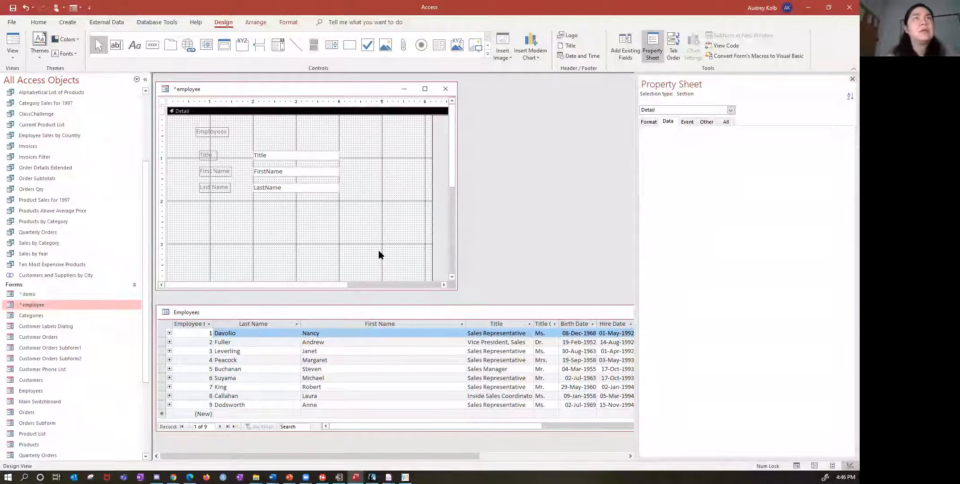
- Examine the format properties of the Title, Last Name and Employees labels
{"action": "left_click", "coordinate": [213, 156]}
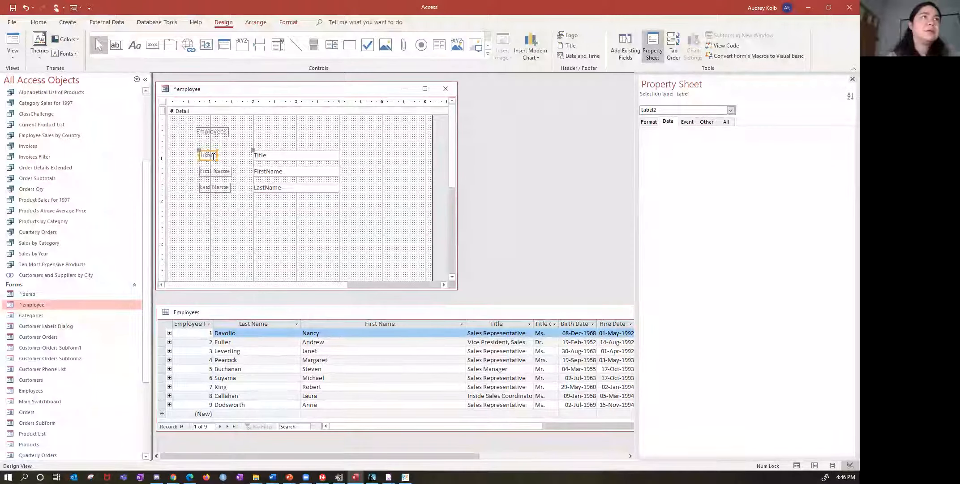
{"action": "left_click", "coordinate": [649, 122]}
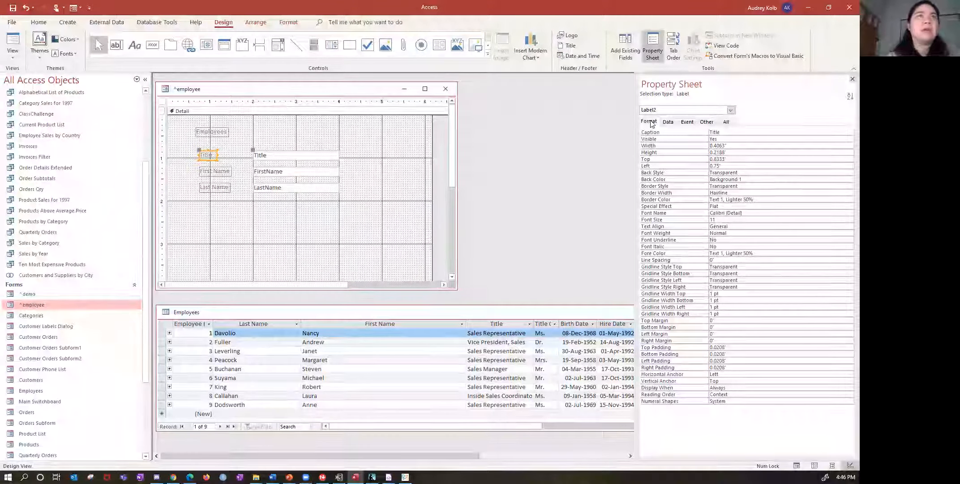
{"action": "left_click", "coordinate": [699, 112]}
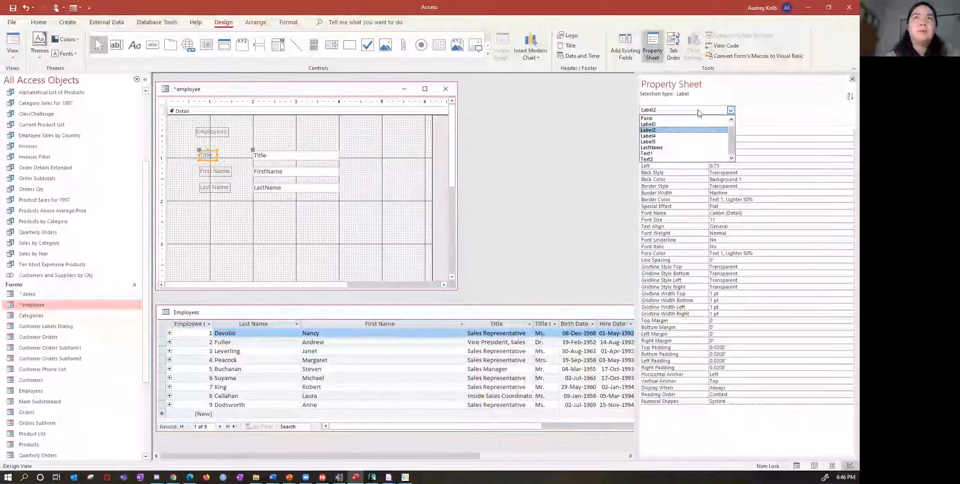
{"action": "left_click", "coordinate": [779, 116]}
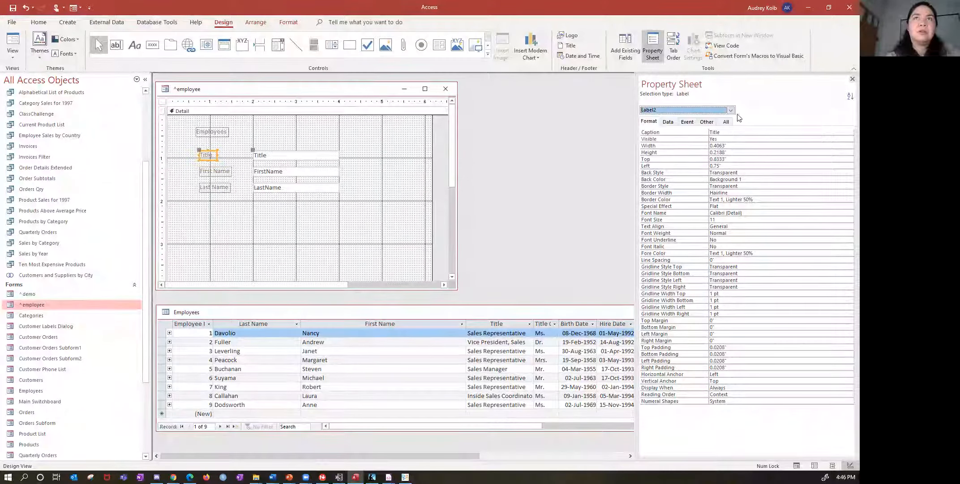
{"action": "left_click", "coordinate": [731, 112]}
{"action": "left_click", "coordinate": [672, 141]}
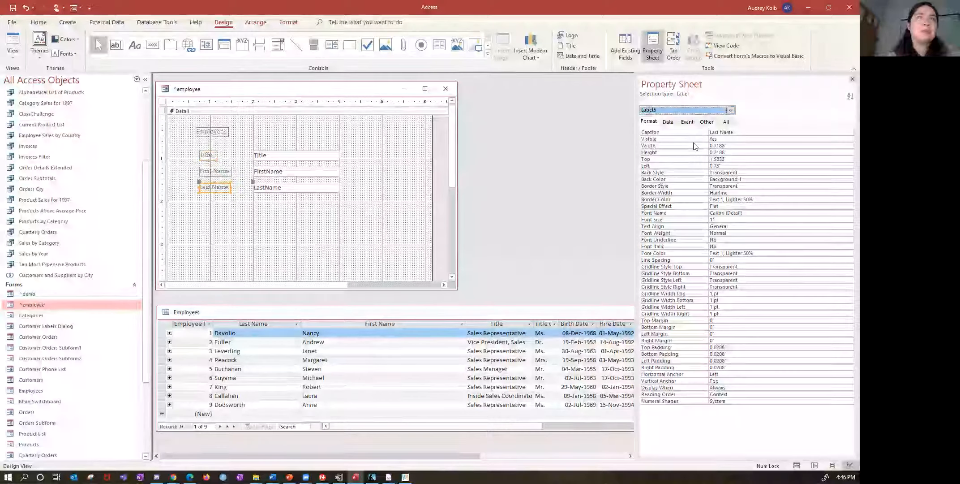
{"action": "left_click", "coordinate": [730, 112]}
{"action": "left_click", "coordinate": [712, 124]}
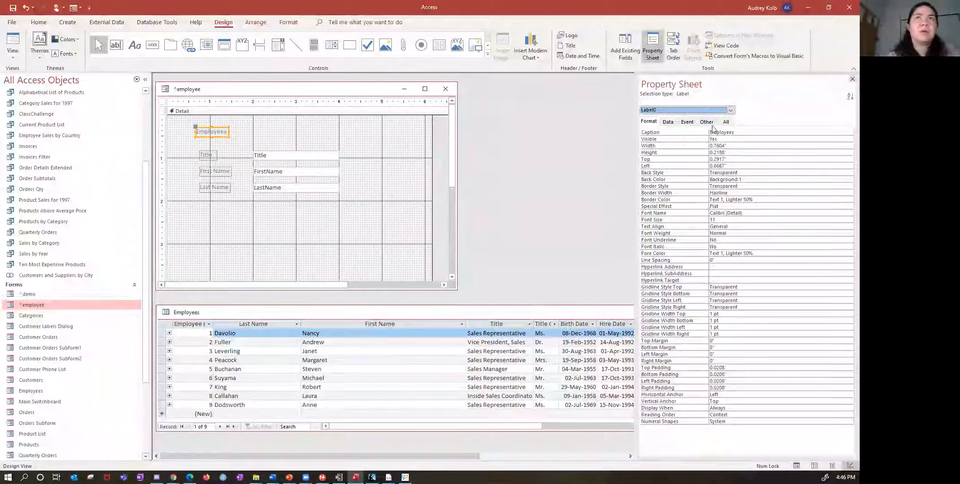
- Change the Title label's caption to "Job Title"
{"action": "left_click", "coordinate": [730, 110]}
{"action": "left_click", "coordinate": [699, 135]}
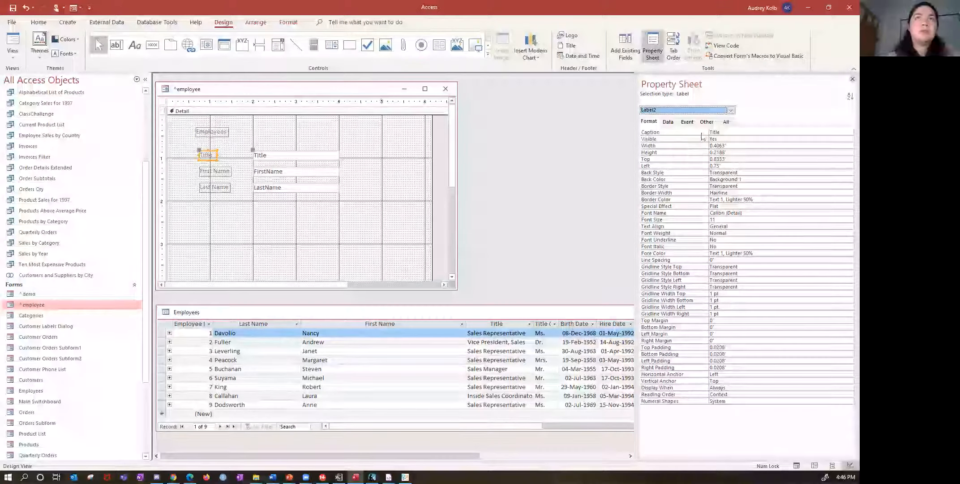
{"action": "left_click", "coordinate": [726, 133]}
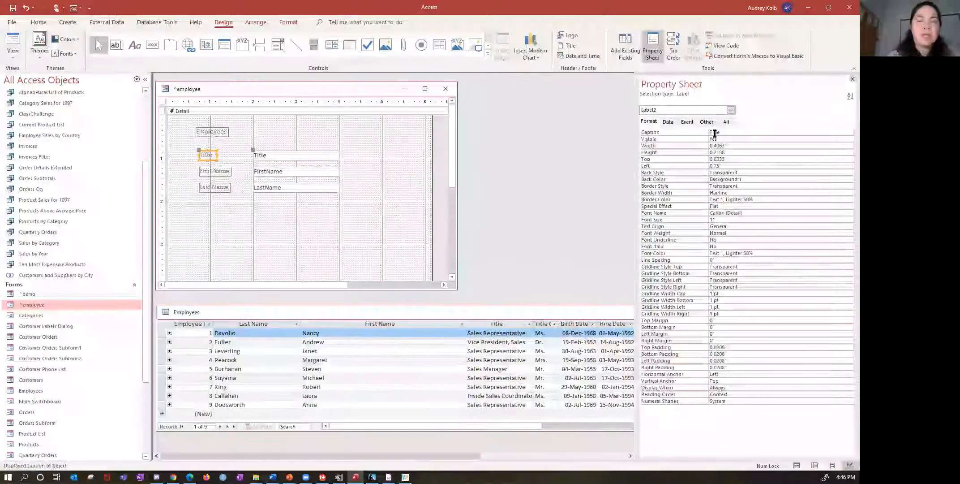
{"action": "type", "text": "Jo"}
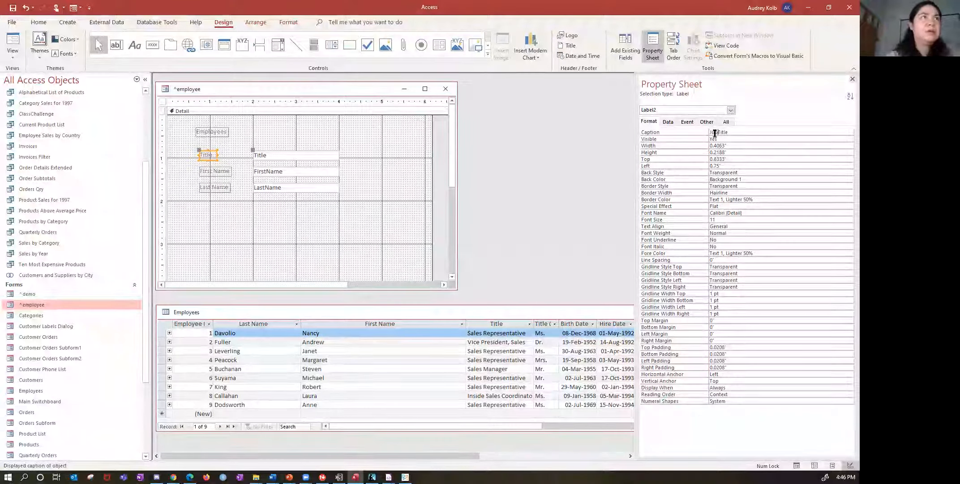
{"action": "type", "text": "b"}
{"action": "left_click", "coordinate": [734, 145]}
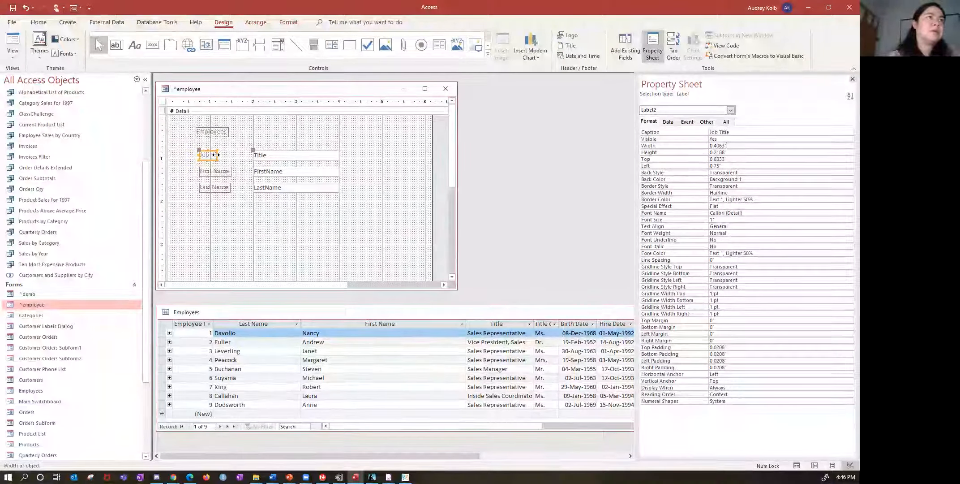
- Widen the Job Title, First Name and Last Name labels to about 1.21 inches so they reach the text boxes
{"action": "left_click_drag", "start_coordinate": [216, 154], "coordinate": [251, 187]}
{"action": "left_click", "coordinate": [228, 172]}
{"action": "left_click", "coordinate": [224, 187]}
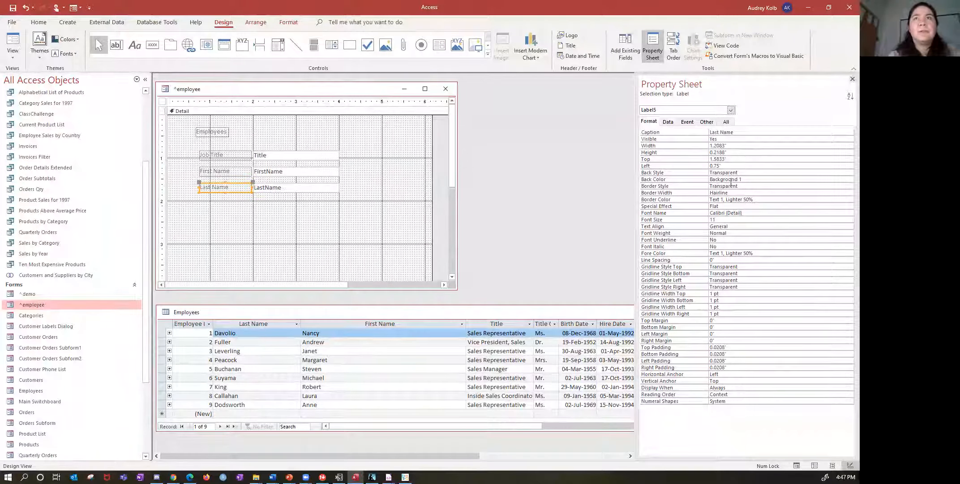
- Set the font weight of the Job Title, First Name and Last Name labels to Bold and close their properties
{"action": "left_click", "coordinate": [230, 175], "text": "shift"}
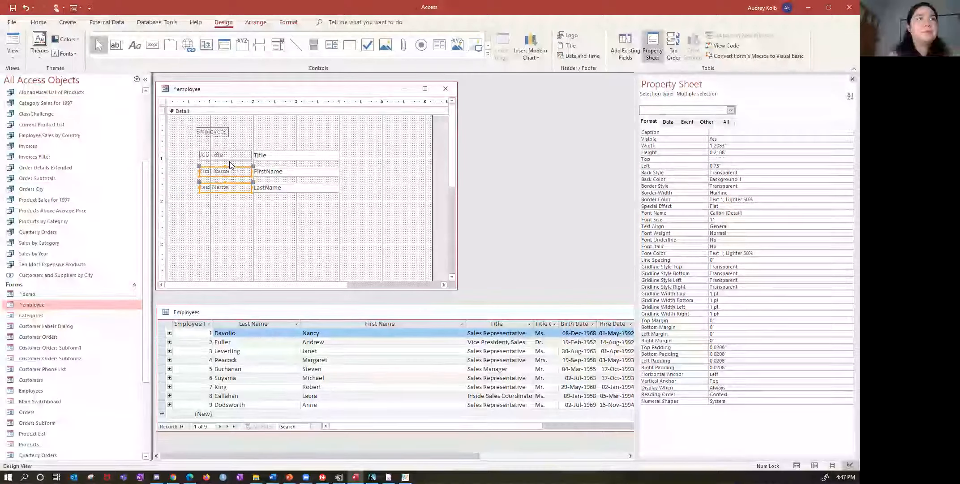
{"action": "left_click", "coordinate": [228, 155], "text": "shift"}
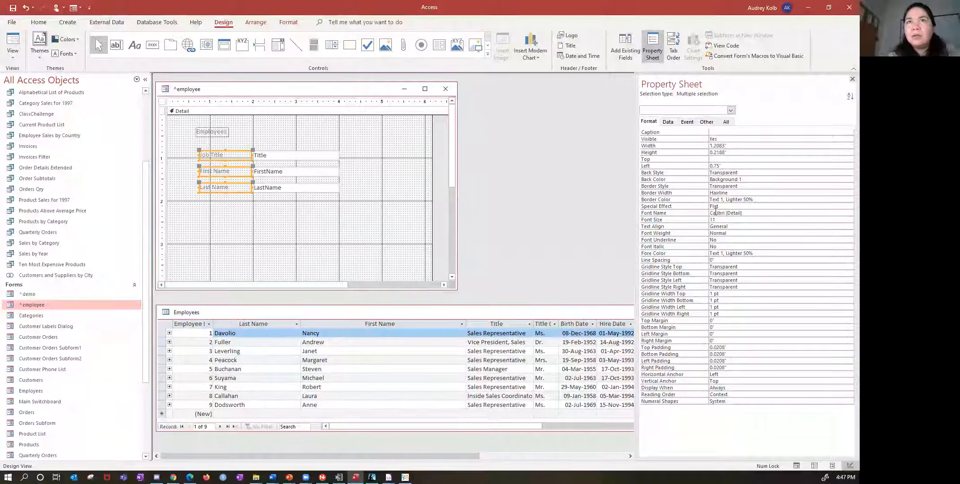
{"action": "left_click", "coordinate": [718, 233]}
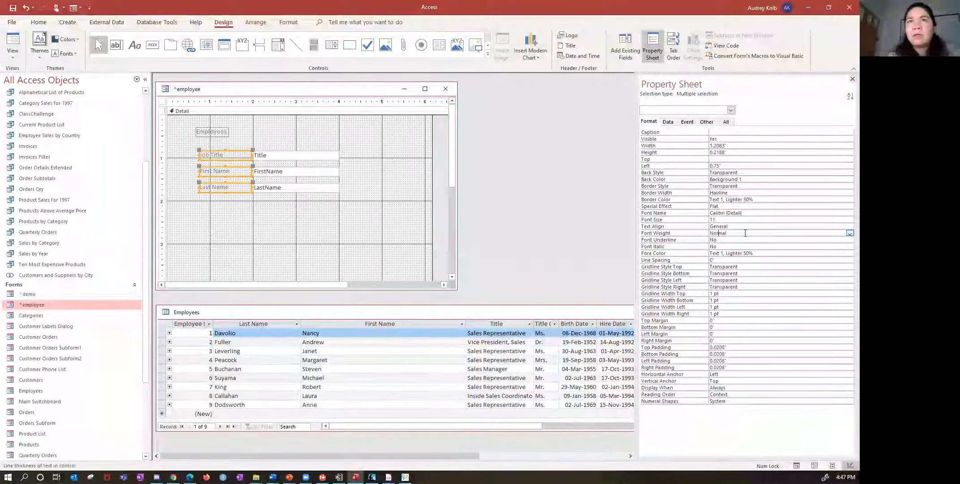
{"action": "left_click", "coordinate": [849, 232]}
{"action": "left_click", "coordinate": [785, 277]}
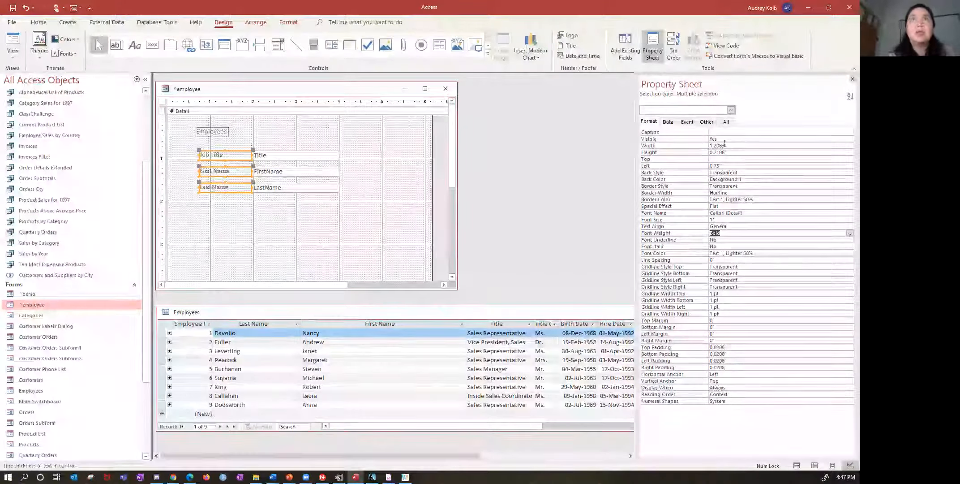
{"action": "left_click", "coordinate": [851, 79]}
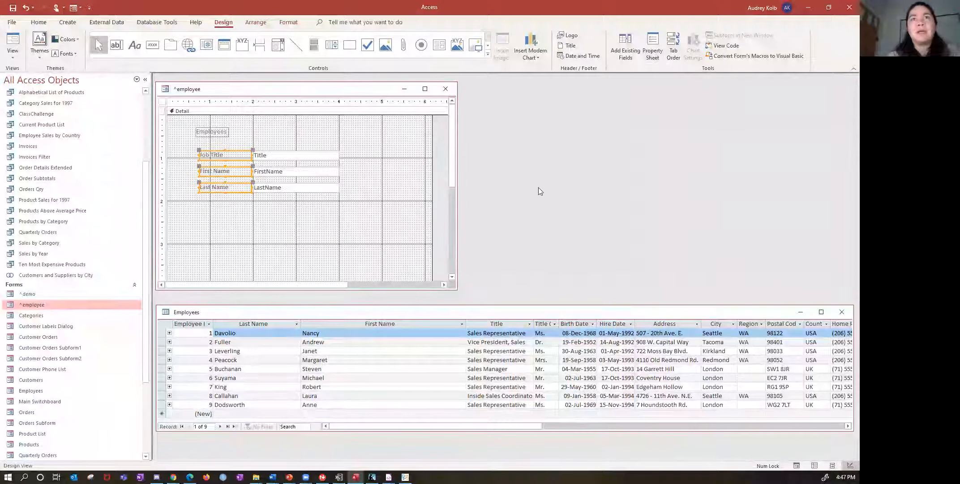
- Close the ^employee form and save its design changes
{"action": "left_click", "coordinate": [400, 176]}
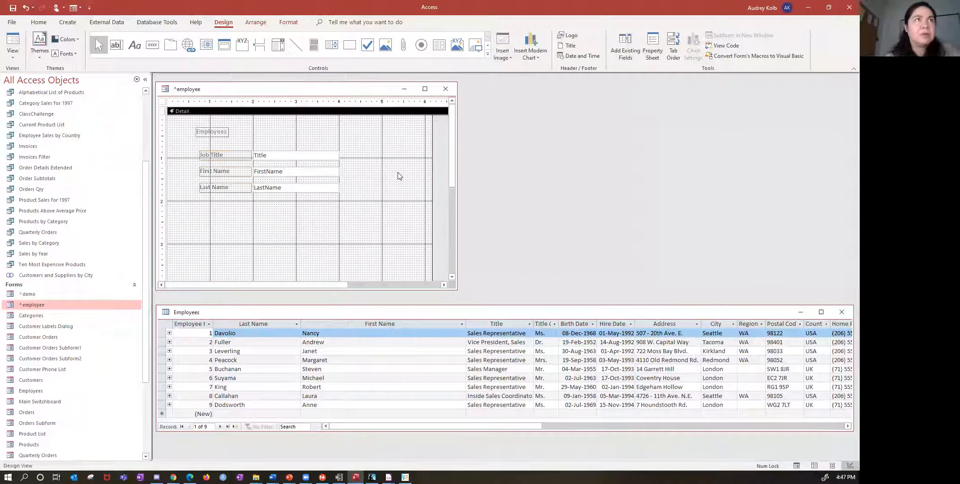
{"action": "left_click", "coordinate": [445, 89]}
{"action": "left_click", "coordinate": [390, 262]}
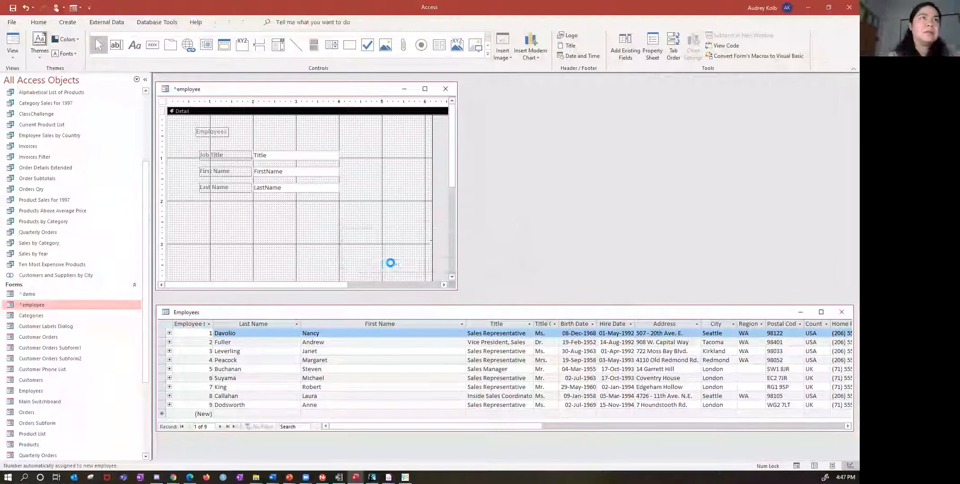
- Open the ^employee form, browse forward through its records and shorten its window to uncover the Employees table
{"action": "double_click", "coordinate": [34, 304]}
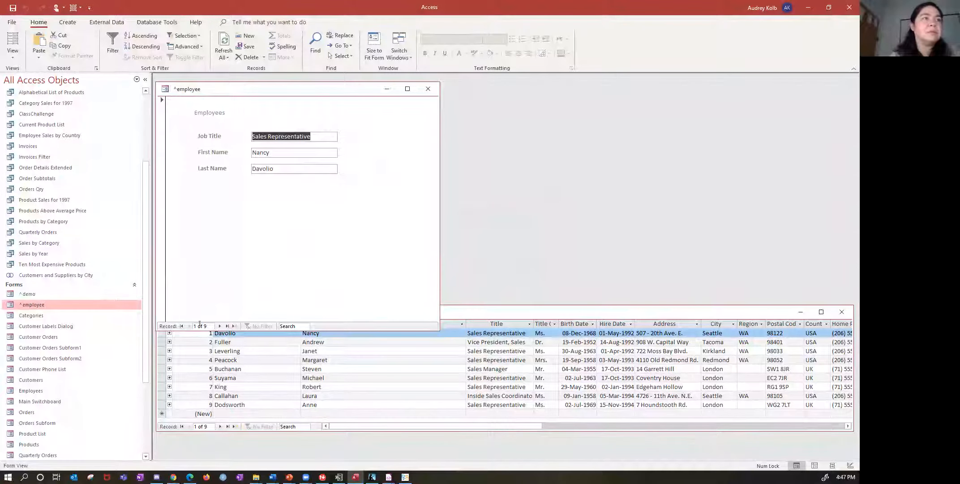
{"action": "left_click", "coordinate": [219, 325]}
{"action": "left_click", "coordinate": [220, 325]}
{"action": "left_click", "coordinate": [219, 325]}
{"action": "left_click", "coordinate": [220, 326]}
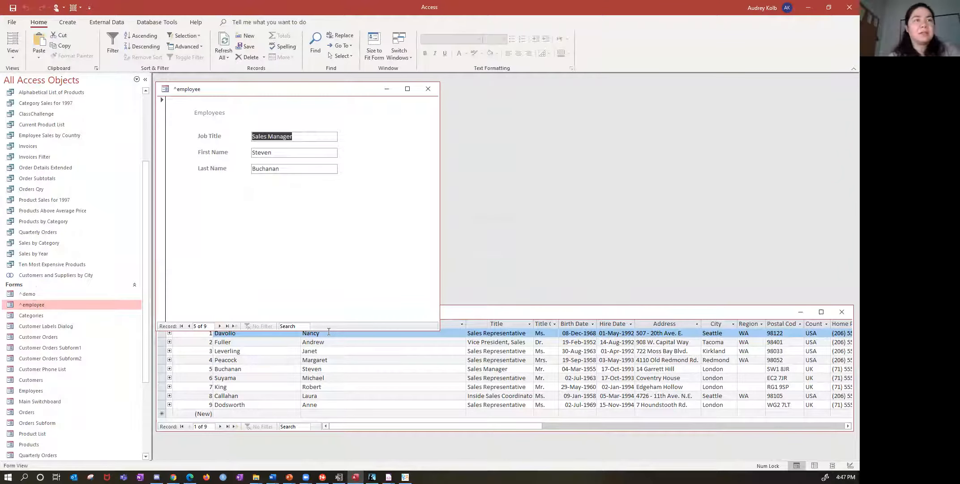
{"action": "left_click_drag", "start_coordinate": [328, 329], "coordinate": [332, 288]}
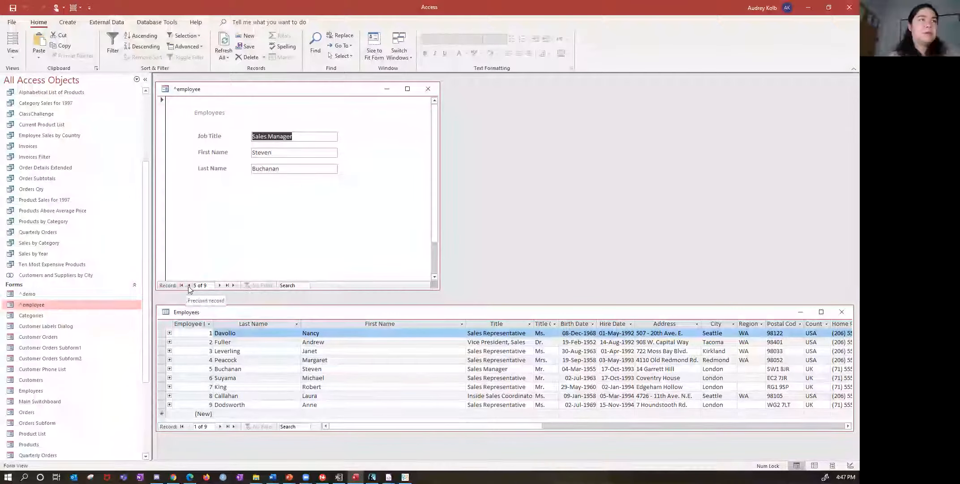
- Add a new record in the ^employee form with job title "HR Director" and the employee's first and last name, and save it
{"action": "left_click", "coordinate": [234, 286]}
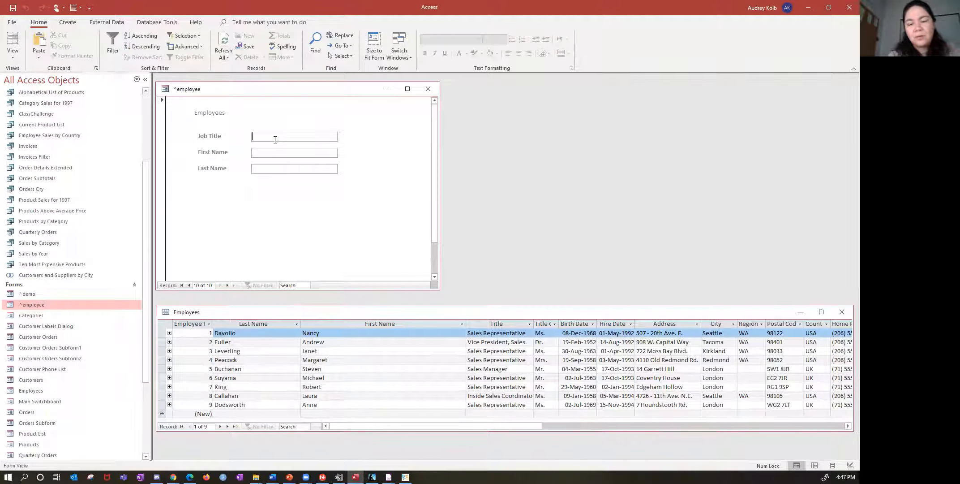
{"action": "type", "text": "HR "}
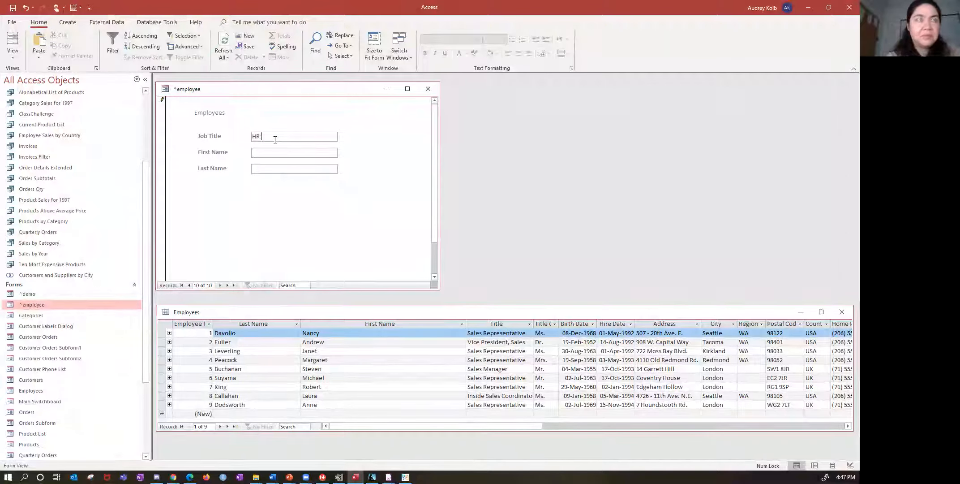
{"action": "type", "text": "Director"}
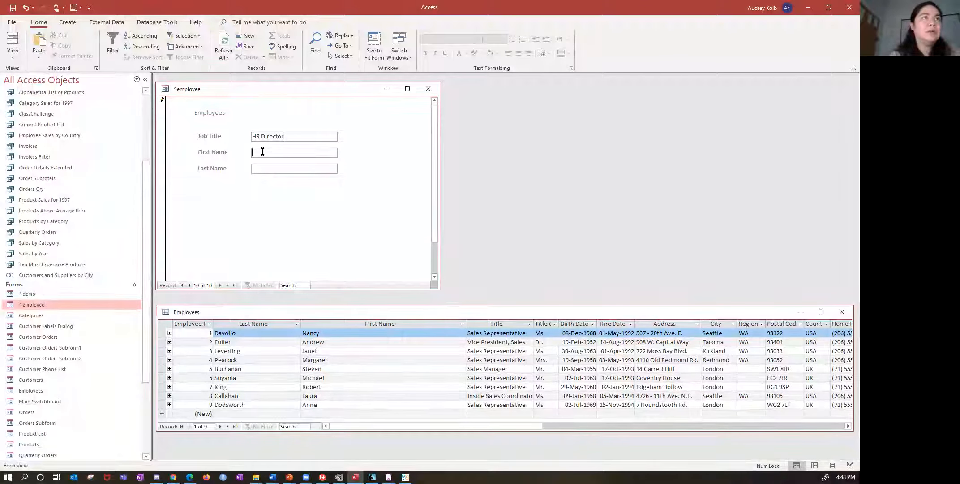
{"action": "left_click", "coordinate": [263, 151]}
{"action": "type", "text": "Jod"}
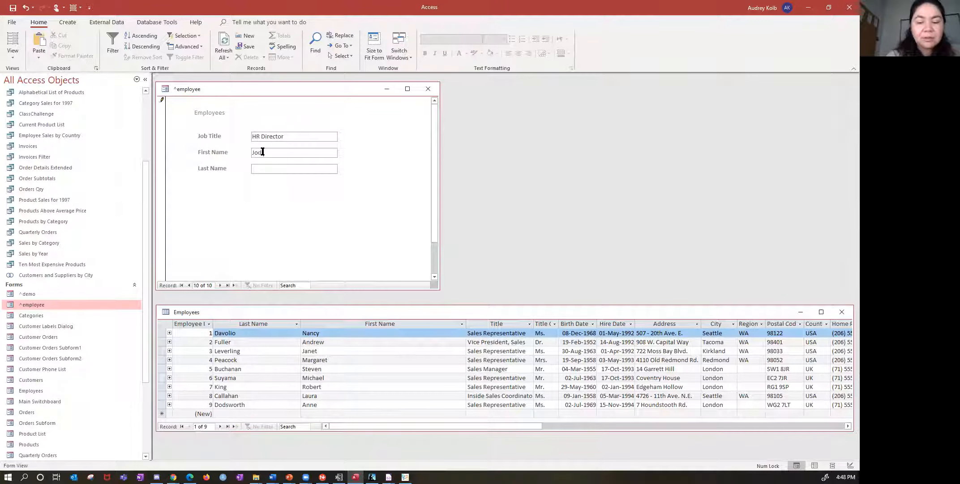
{"action": "key", "text": "Tab"}
{"action": "type", "text": "Jam"}
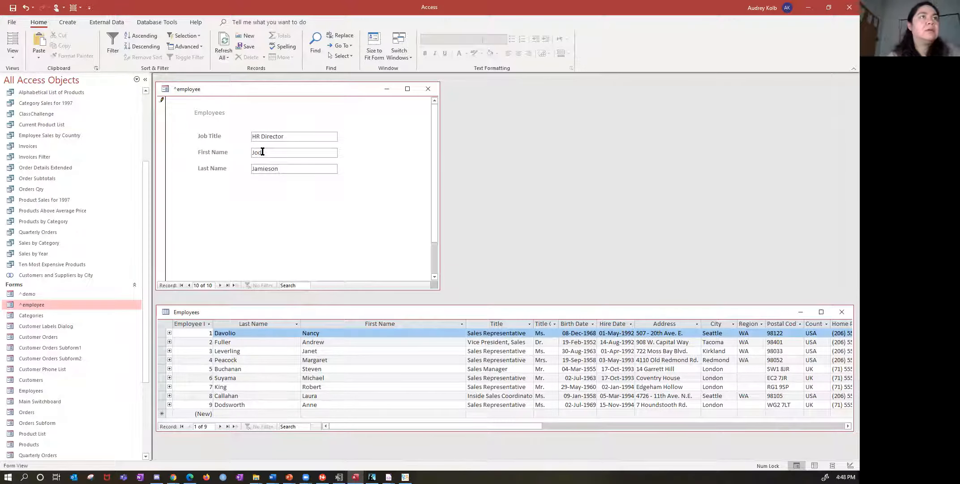
{"action": "left_click", "coordinate": [222, 285]}
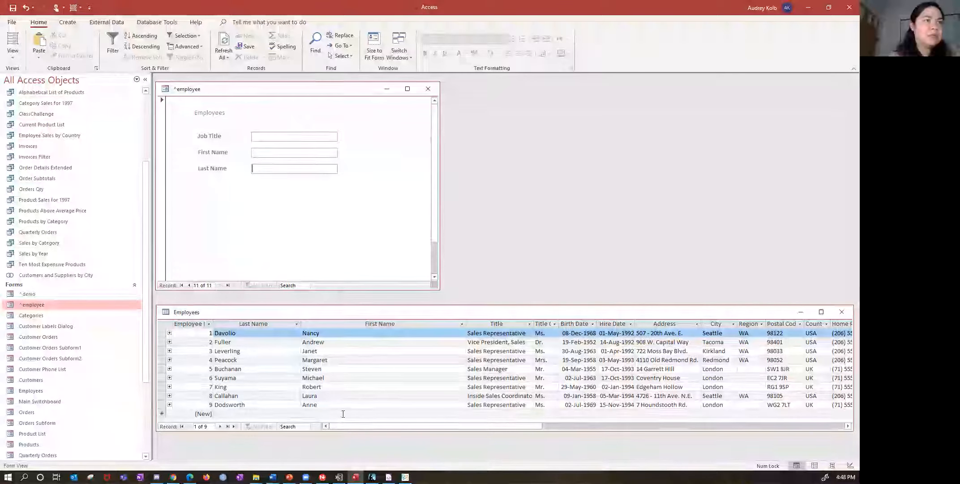
- Browse backward through the ^employee form's records to review the stored employees
{"action": "left_click", "coordinate": [190, 286]}
{"action": "left_click", "coordinate": [189, 285]}
{"action": "left_click", "coordinate": [189, 285]}
{"action": "left_click", "coordinate": [189, 286]}
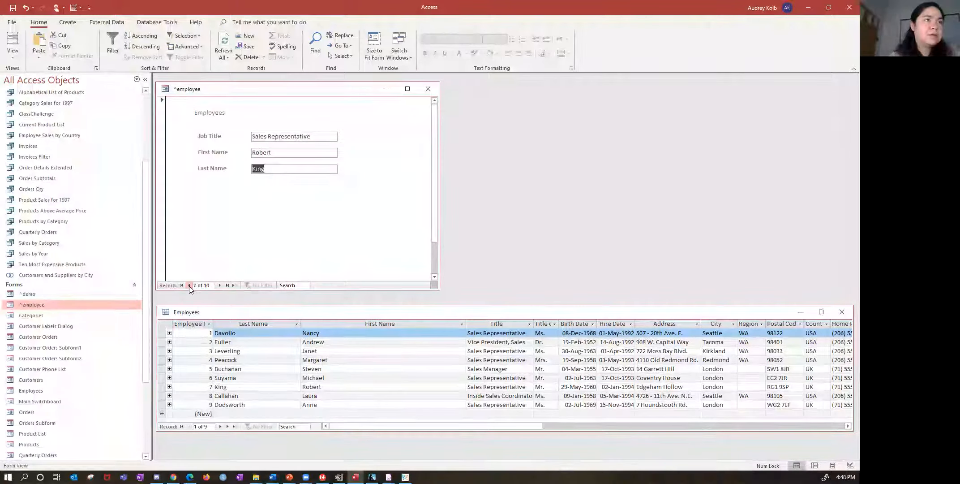
- Close and reopen the Employees table to reload its records, and shrink its window below the ^employee form
{"action": "left_click", "coordinate": [842, 311]}
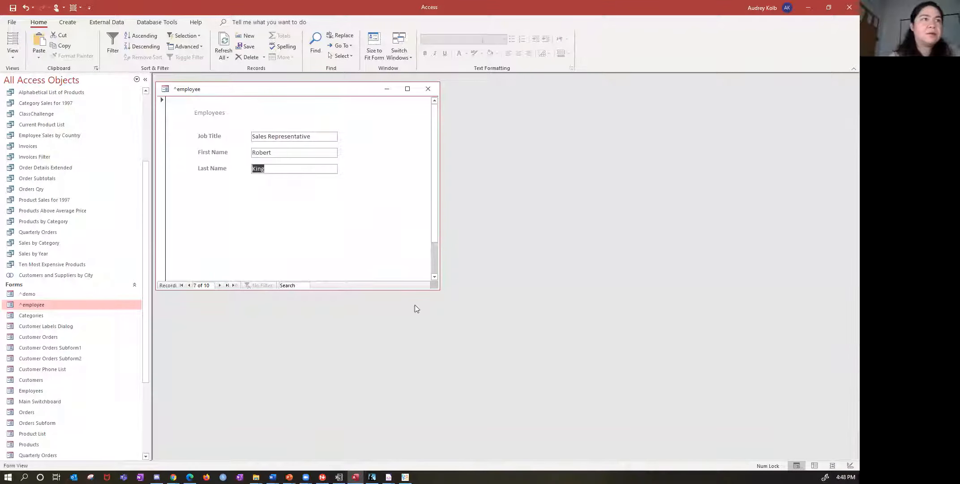
{"action": "scroll", "coordinate": [61, 352], "scroll_direction": "up", "scroll_amount": 2}
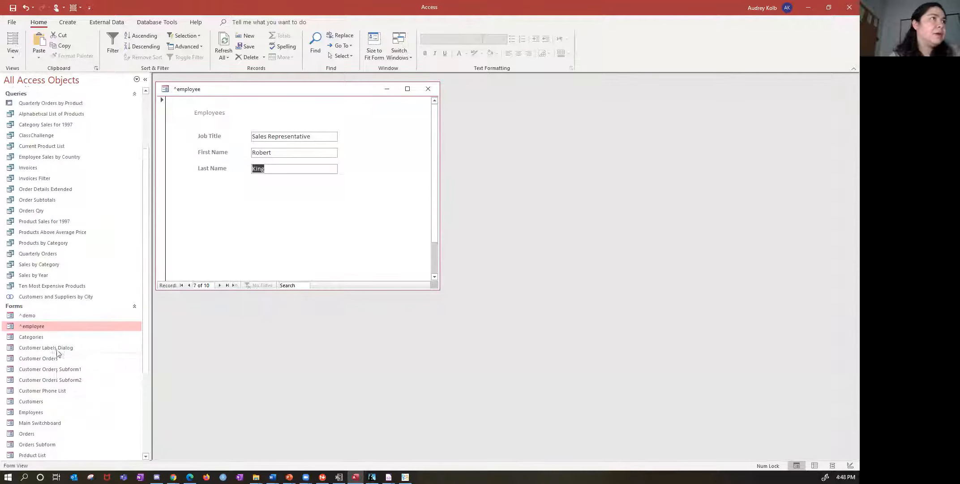
{"action": "scroll", "coordinate": [39, 142], "scroll_direction": "up", "scroll_amount": 3}
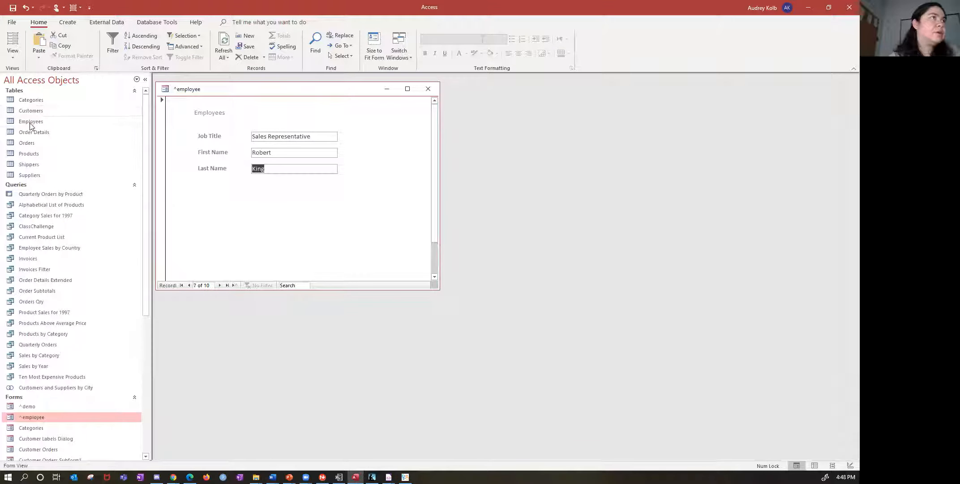
{"action": "double_click", "coordinate": [31, 121]}
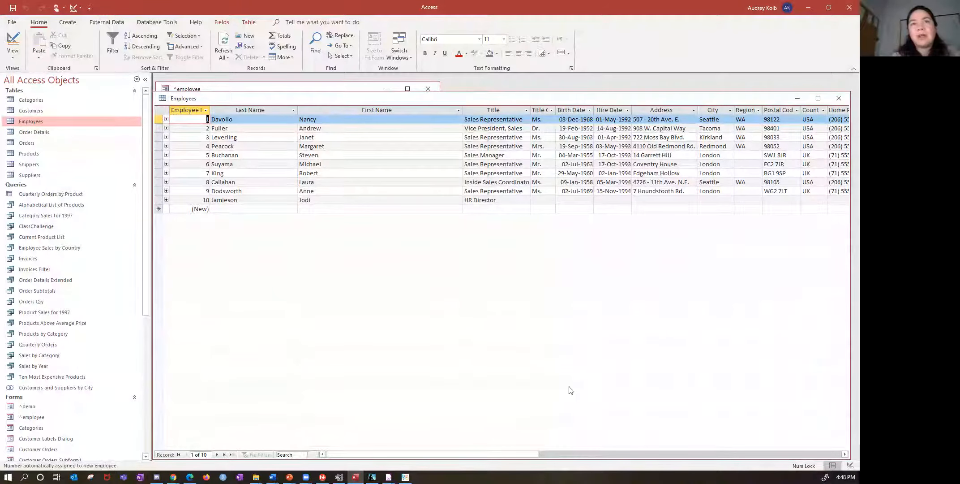
{"action": "left_click_drag", "start_coordinate": [505, 454], "coordinate": [479, 454]}
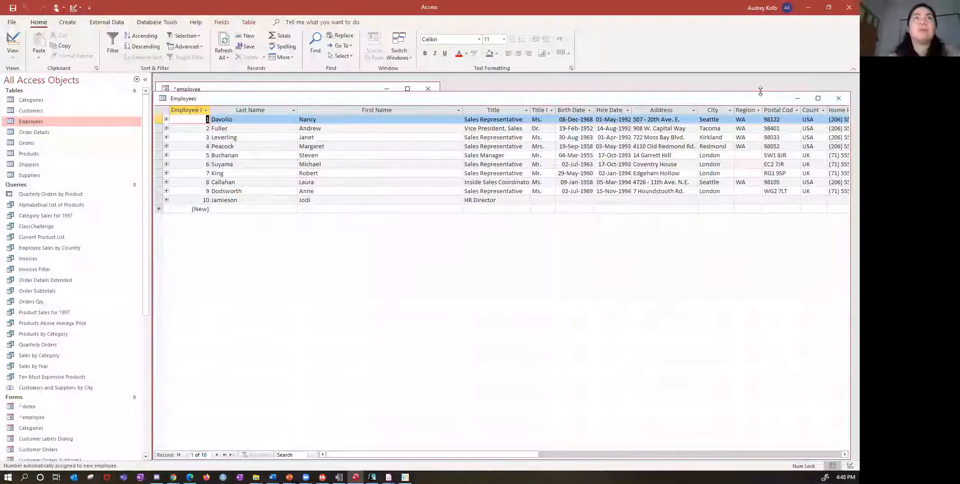
{"action": "left_click_drag", "start_coordinate": [761, 91], "coordinate": [748, 307]}
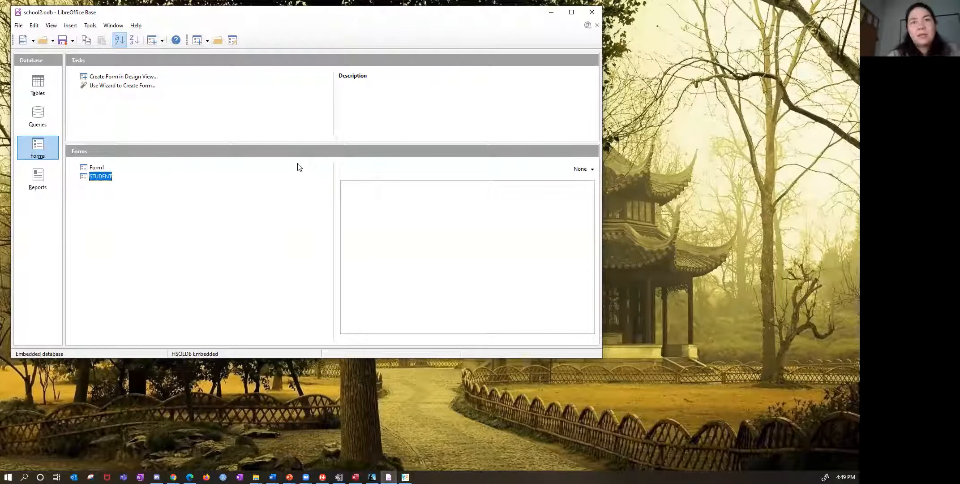
- In LibreOffice Base, open the STUDENT form of school2.odb for editing and display its form data properties
{"action": "right_click", "coordinate": [107, 178]}
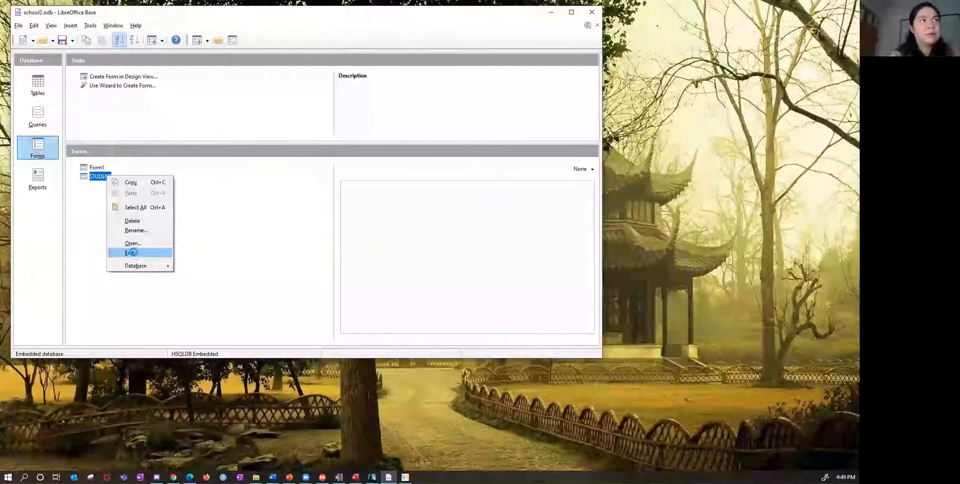
{"action": "left_click", "coordinate": [133, 253]}
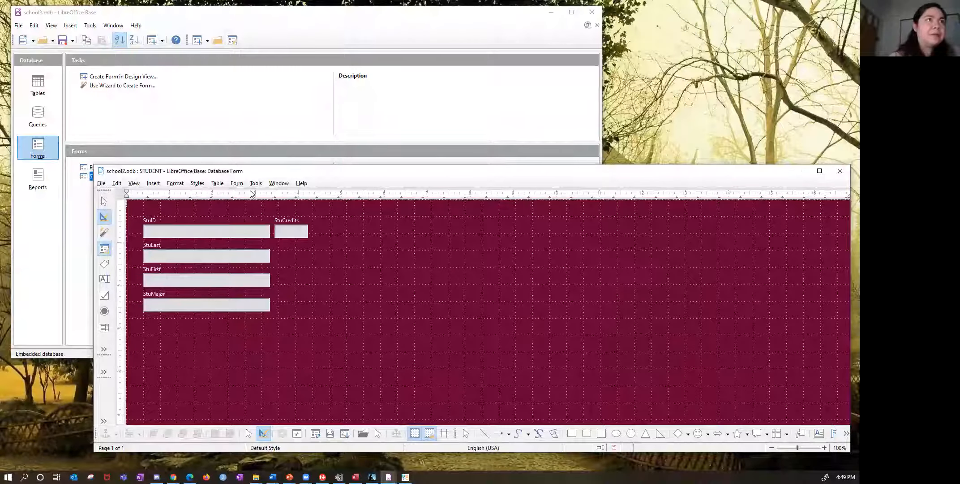
{"action": "left_click", "coordinate": [236, 182]}
{"action": "mouse_move", "coordinate": [253, 323]}
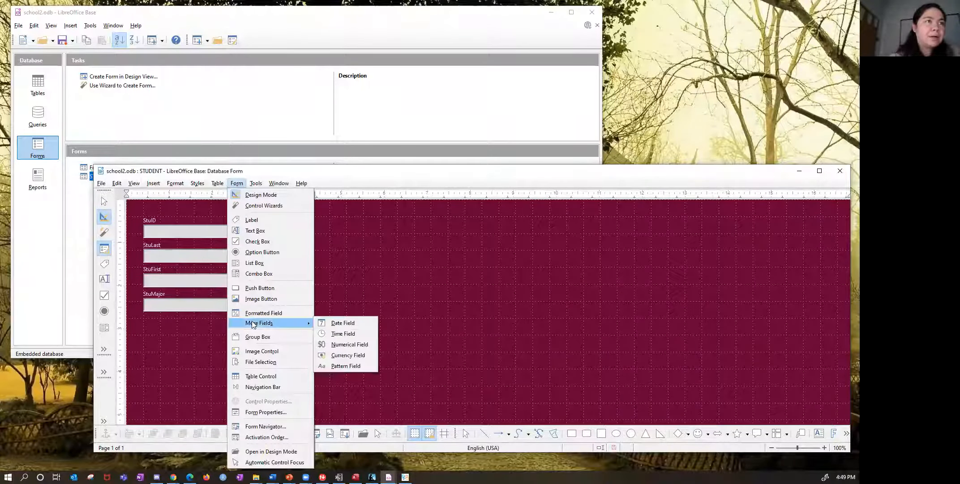
{"action": "left_click", "coordinate": [260, 410]}
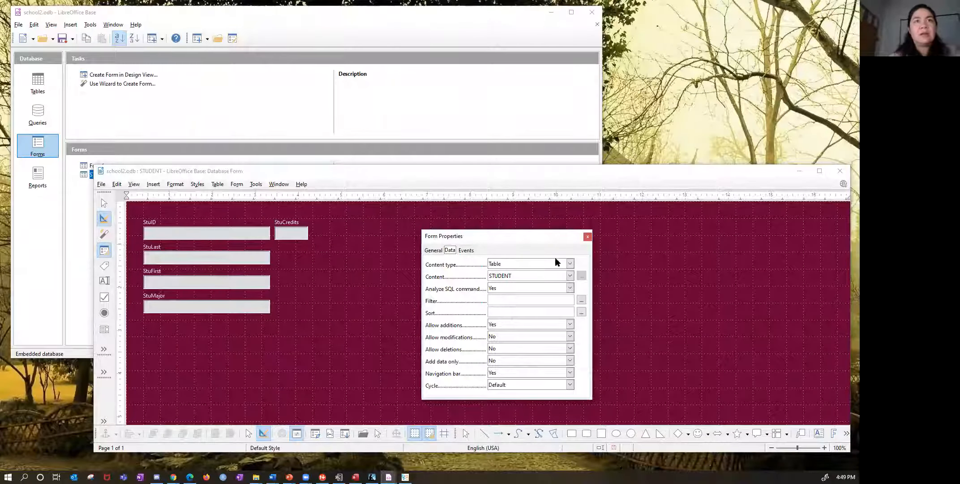
- Switch the STUDENT form's content type to Query and view the queries available as its content
{"action": "left_click", "coordinate": [556, 263]}
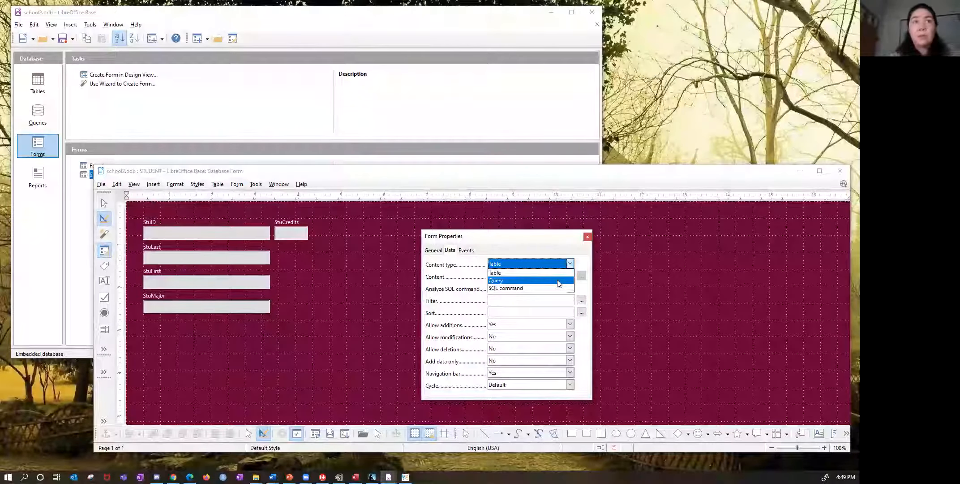
{"action": "left_click", "coordinate": [559, 281]}
{"action": "left_click", "coordinate": [569, 276]}
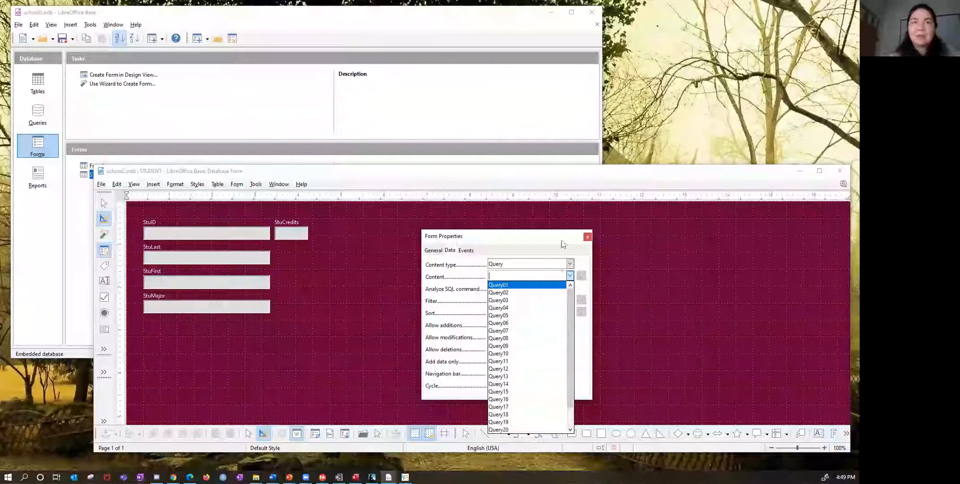
{"action": "left_click", "coordinate": [571, 274]}
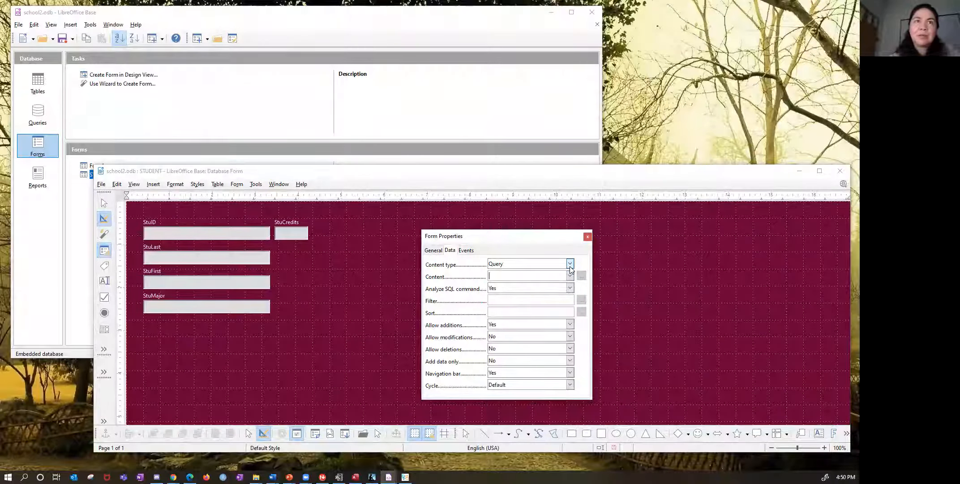
- Set the form's content type back to Table with STUDENT as its content
{"action": "left_click", "coordinate": [570, 265]}
{"action": "left_click", "coordinate": [551, 272]}
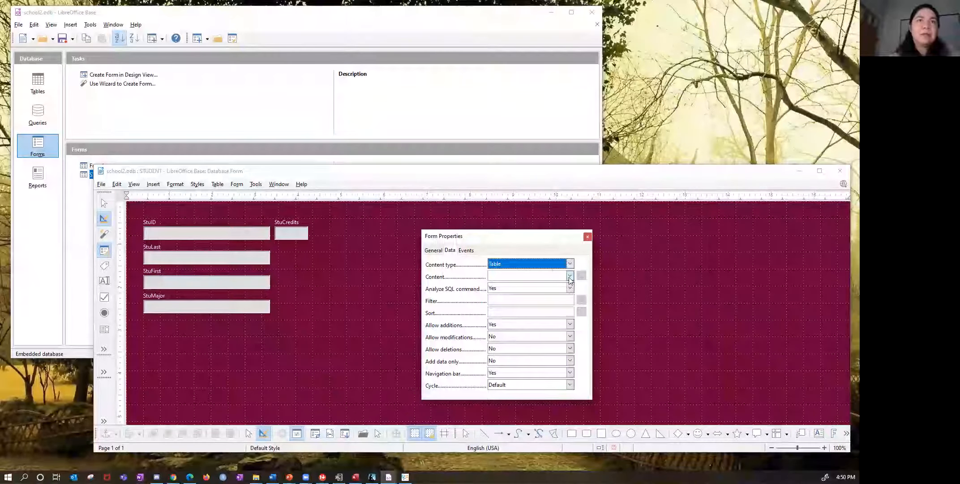
{"action": "left_click", "coordinate": [570, 277]}
{"action": "left_click", "coordinate": [566, 313]}
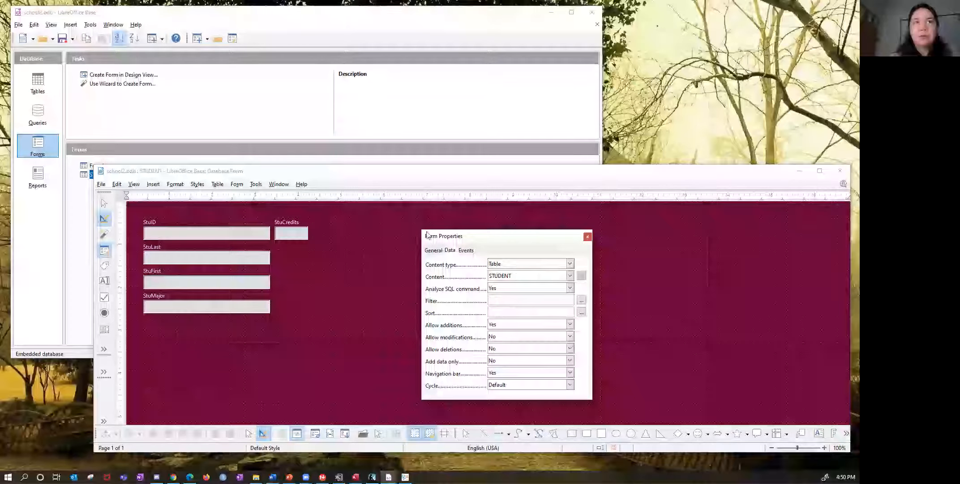
- Review the form's general properties, reopen the form properties from the StuCredits control to check the data settings, and close them
{"action": "left_click", "coordinate": [434, 251]}
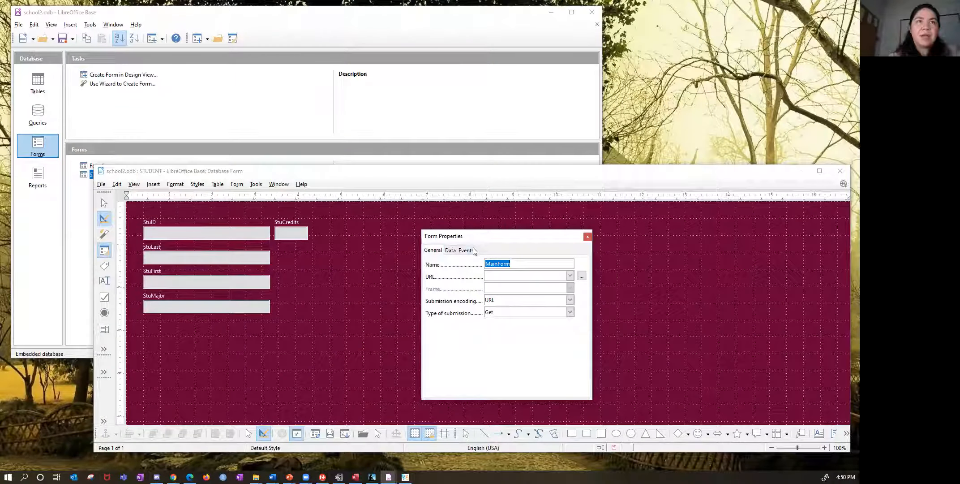
{"action": "left_click", "coordinate": [586, 237]}
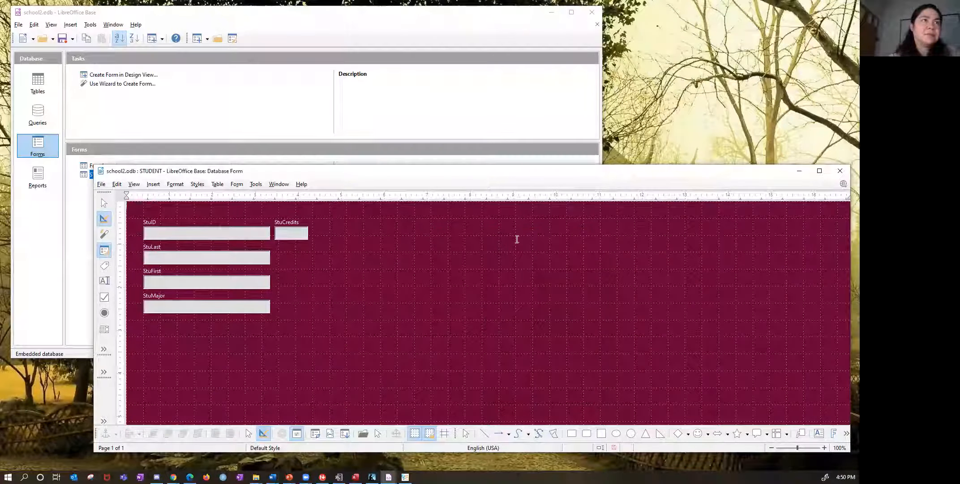
{"action": "right_click", "coordinate": [302, 236]}
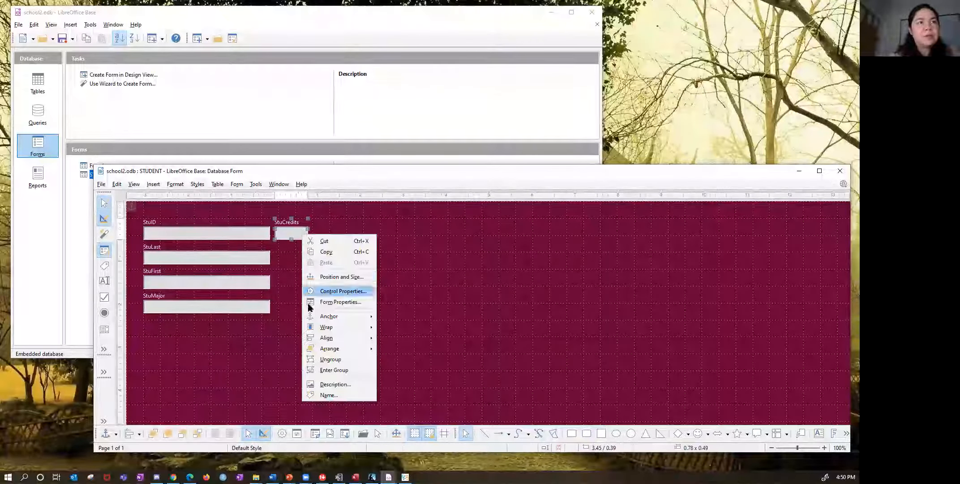
{"action": "left_click", "coordinate": [330, 303]}
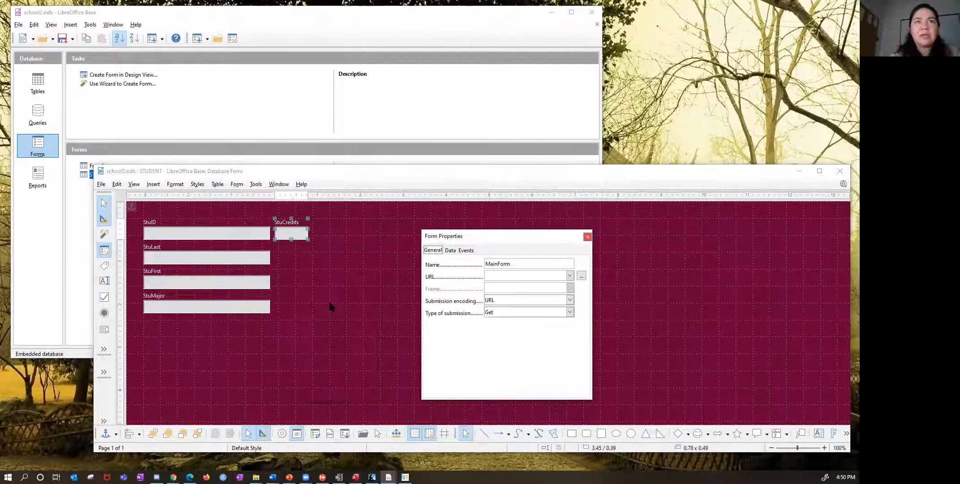
{"action": "left_click", "coordinate": [447, 250]}
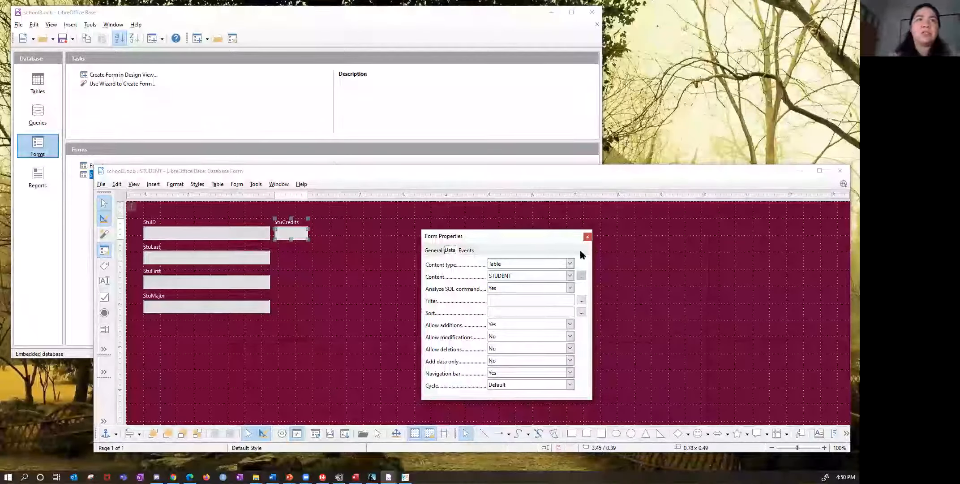
{"action": "left_click", "coordinate": [588, 237]}
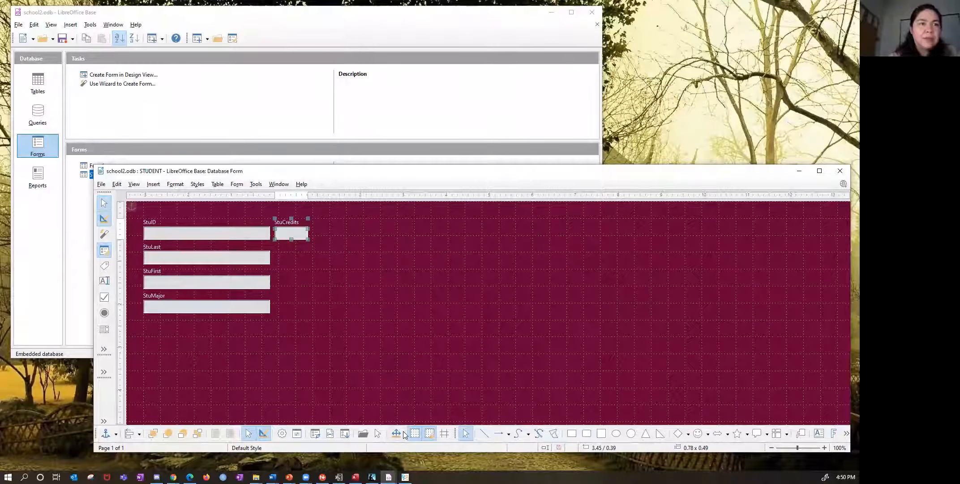
- Open the Form Navigator, enlarge it to list all MainForm controls, and select lblStuID and txtStuID in turn
{"action": "left_click", "coordinate": [315, 433]}
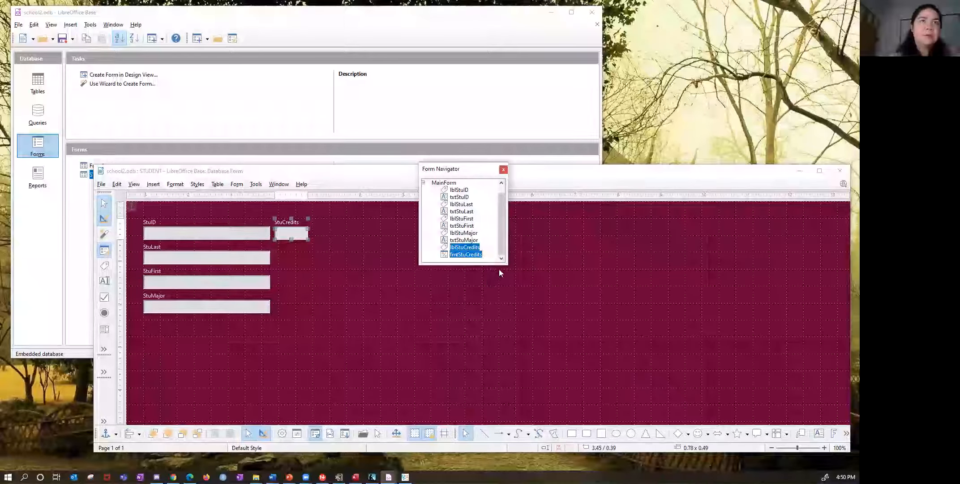
{"action": "left_click_drag", "start_coordinate": [501, 266], "coordinate": [500, 331]}
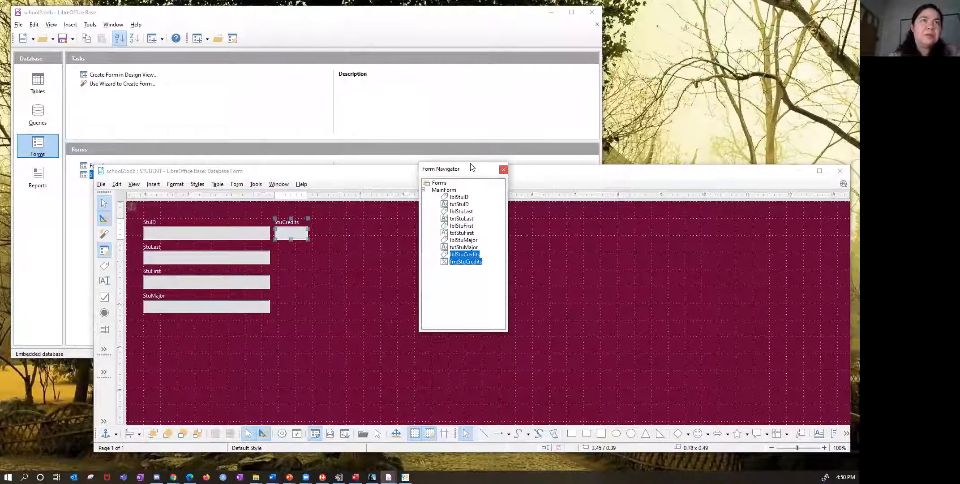
{"action": "left_click", "coordinate": [447, 197]}
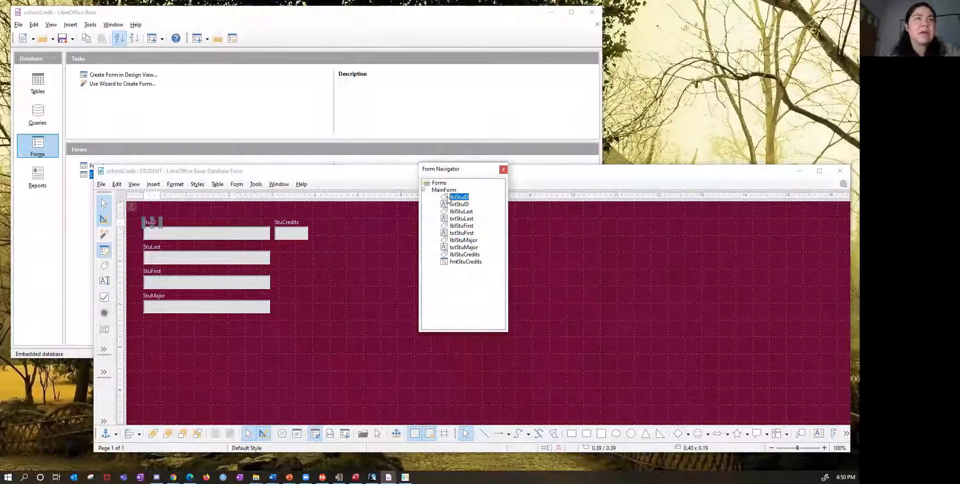
{"action": "left_click", "coordinate": [458, 204]}
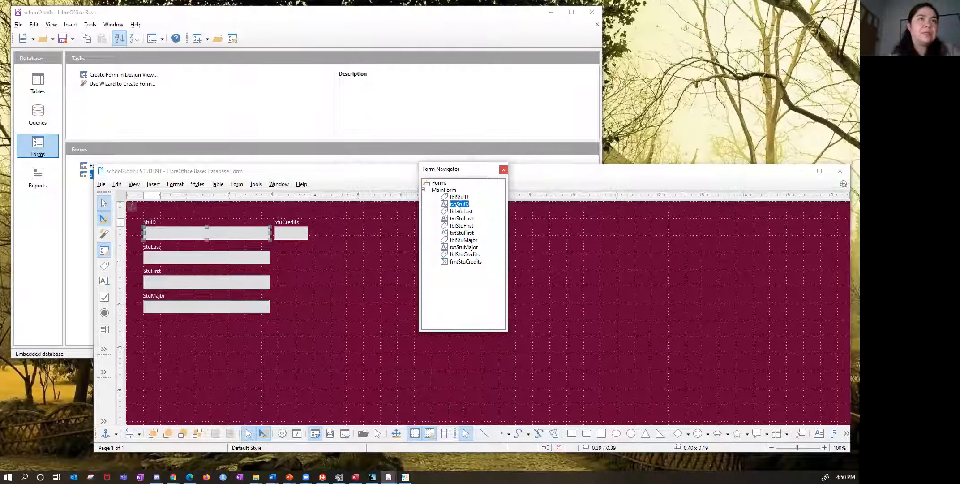
- Open the properties of txtStuID from the Form Navigator, view the data fields it can bind to, and close them
{"action": "left_click", "coordinate": [456, 204], "text": "ctrl"}
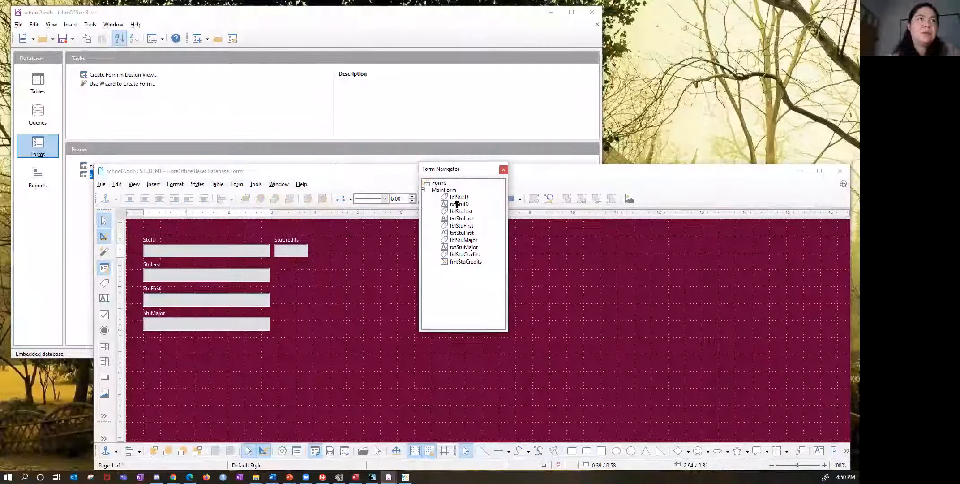
{"action": "left_click", "coordinate": [456, 204]}
{"action": "right_click", "coordinate": [457, 204]}
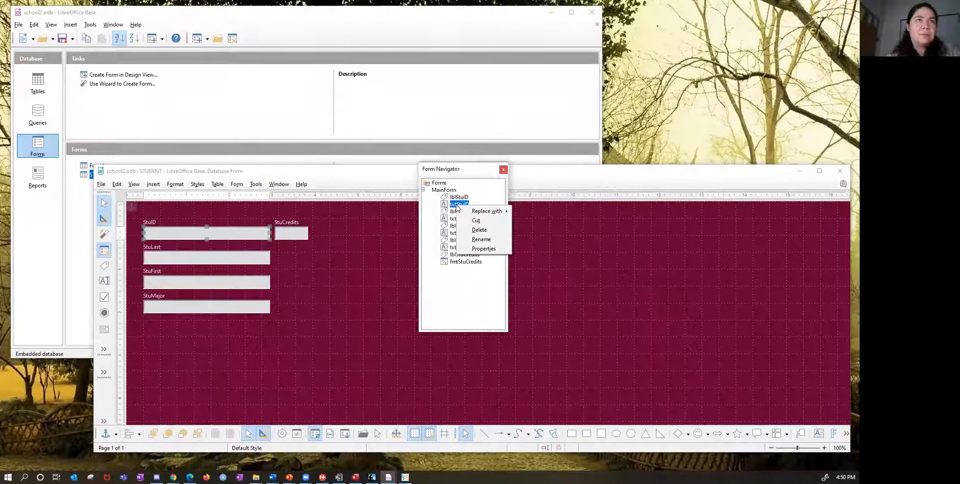
{"action": "left_click", "coordinate": [479, 247]}
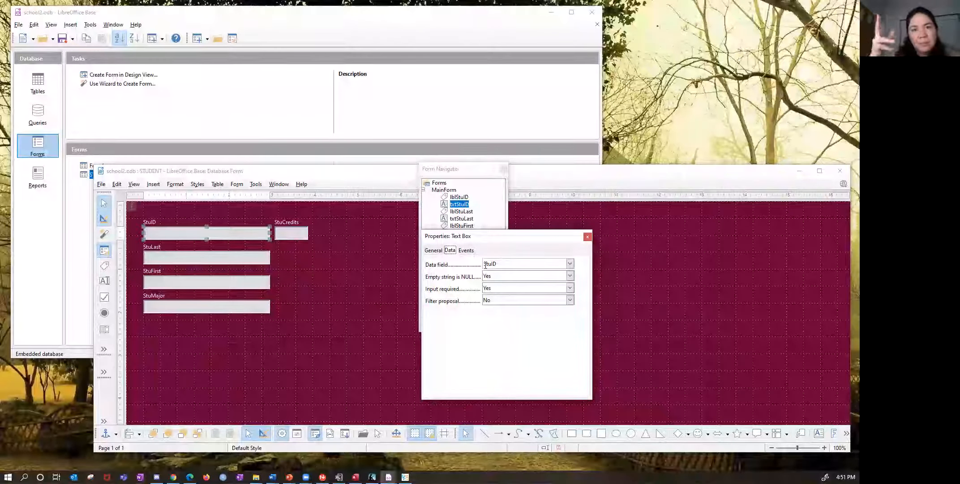
{"action": "left_click", "coordinate": [570, 264]}
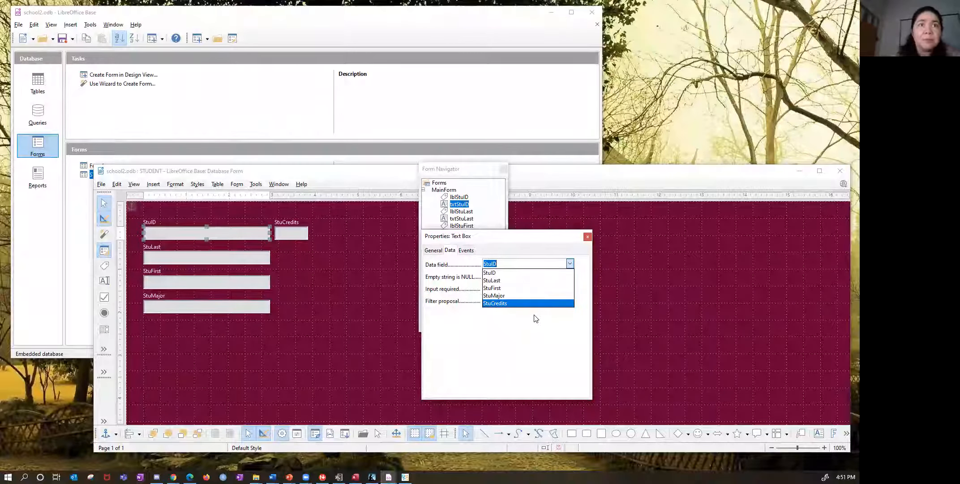
{"action": "left_click", "coordinate": [588, 237]}
{"action": "left_click", "coordinate": [507, 186]}
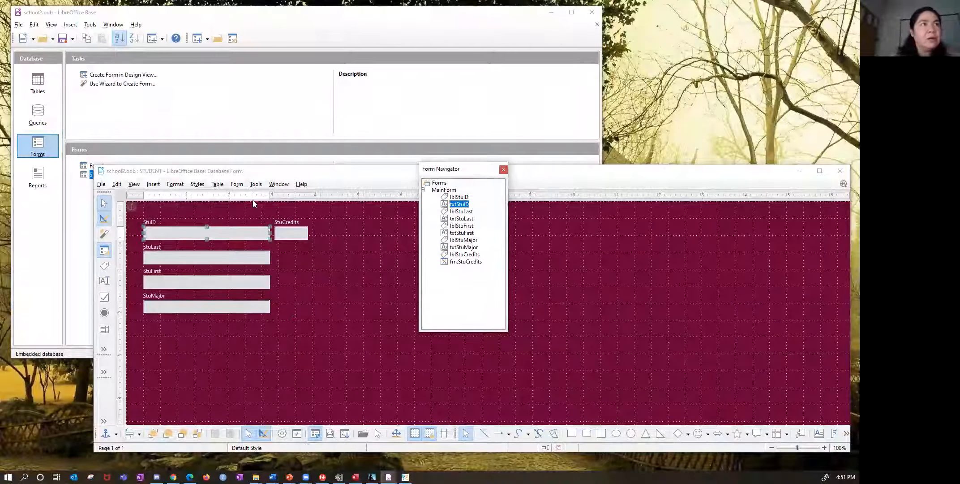
- Review MainForm's data properties from the Form Navigator, then close both the properties and the navigator
{"action": "left_click", "coordinate": [237, 185]}
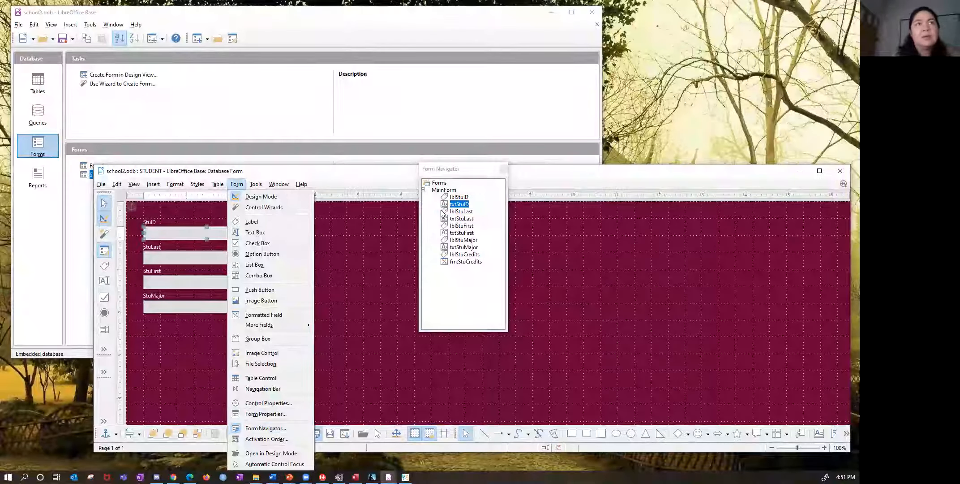
{"action": "left_click", "coordinate": [458, 168]}
{"action": "right_click", "coordinate": [435, 183]}
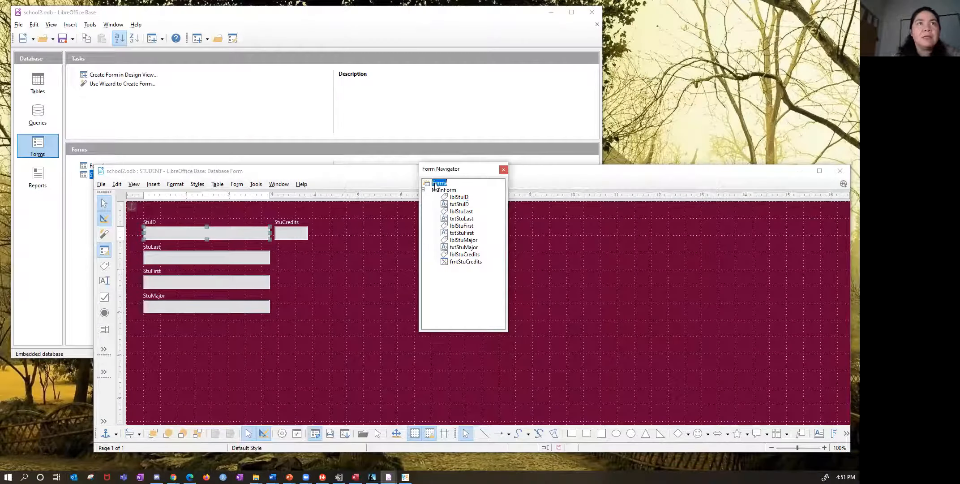
{"action": "right_click", "coordinate": [442, 190]}
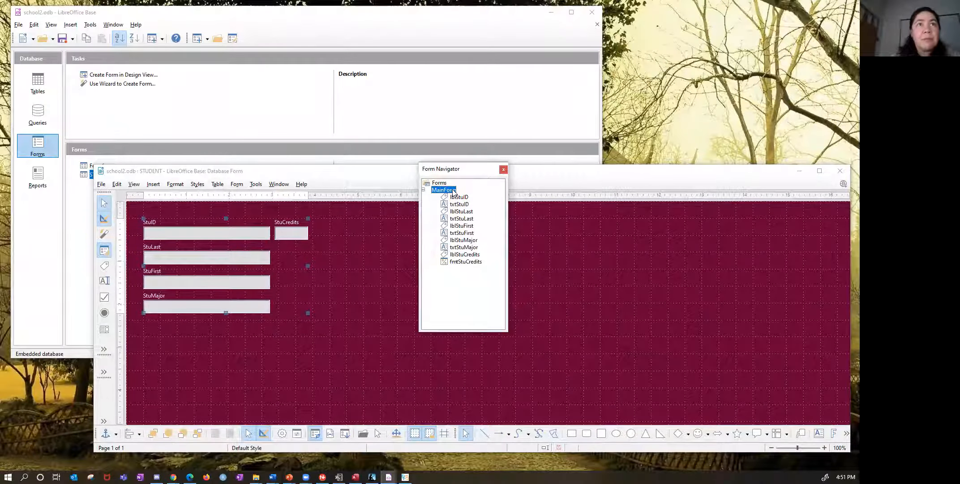
{"action": "right_click", "coordinate": [453, 192]}
{"action": "left_click", "coordinate": [487, 246]}
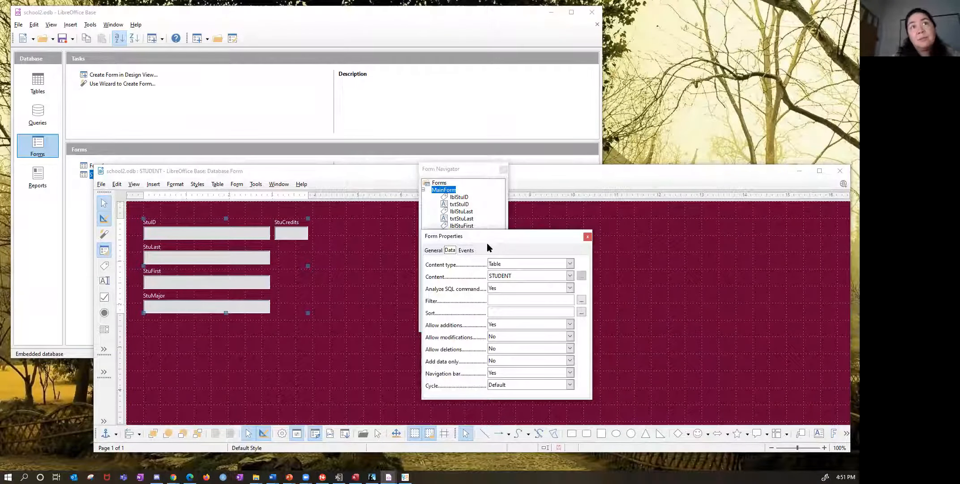
{"action": "left_click", "coordinate": [587, 237]}
{"action": "left_click", "coordinate": [463, 169]}
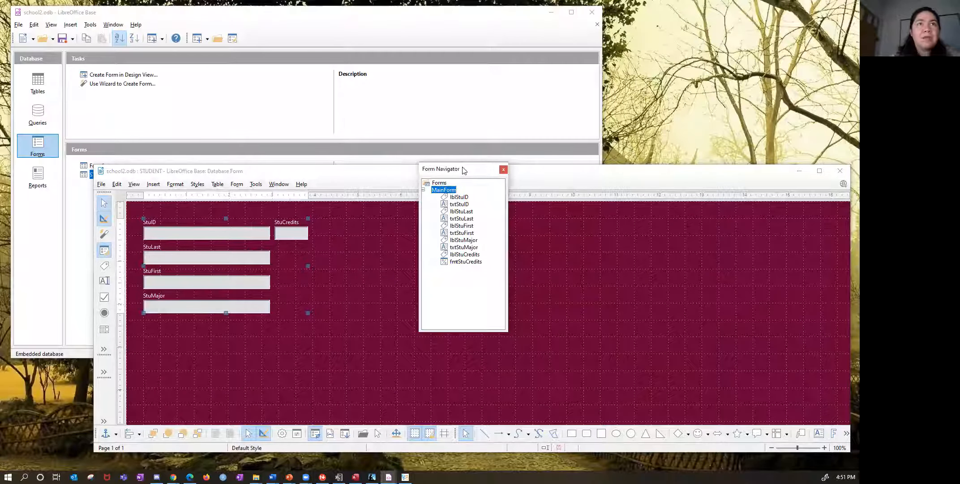
{"action": "left_click", "coordinate": [502, 171]}
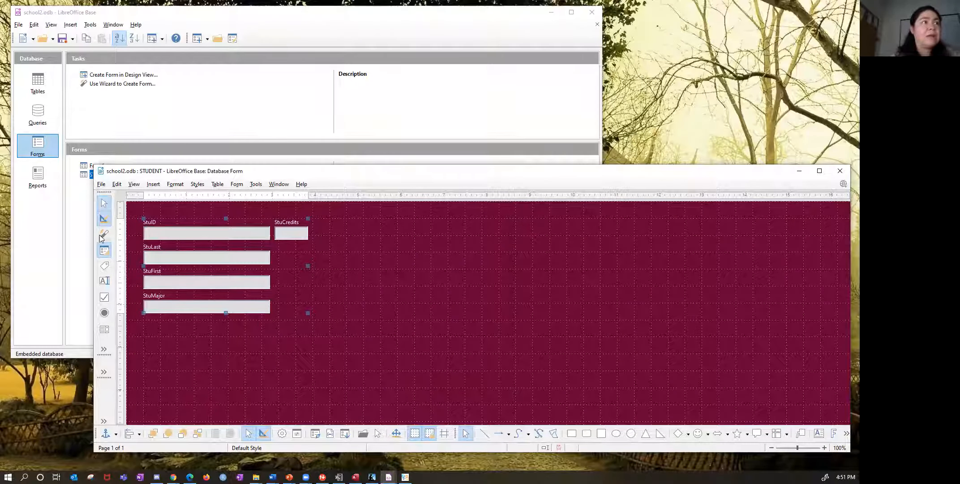
- Draw a text box about 2.56 × 0.46 inches in the empty area beyond StuCredits, with a label about 1.58 × 0.39 inches above it
{"action": "left_click", "coordinate": [104, 281]}
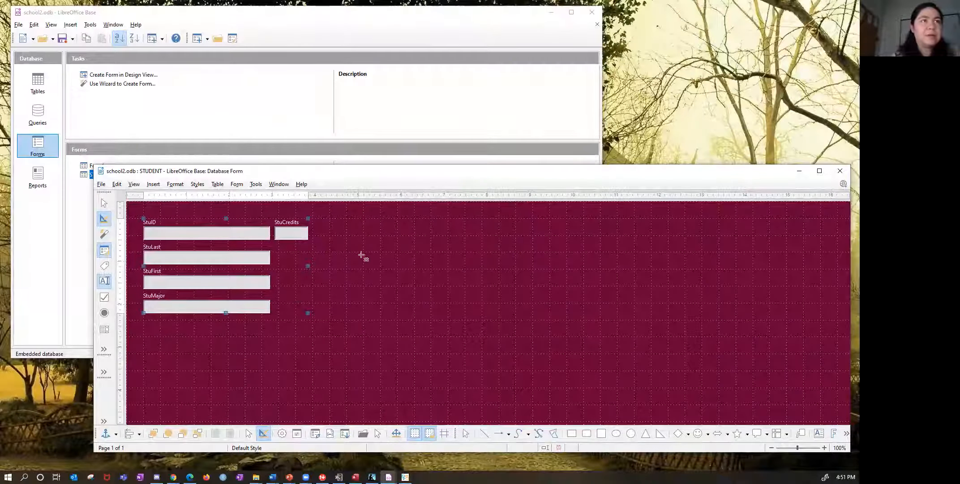
{"action": "left_click", "coordinate": [411, 231]}
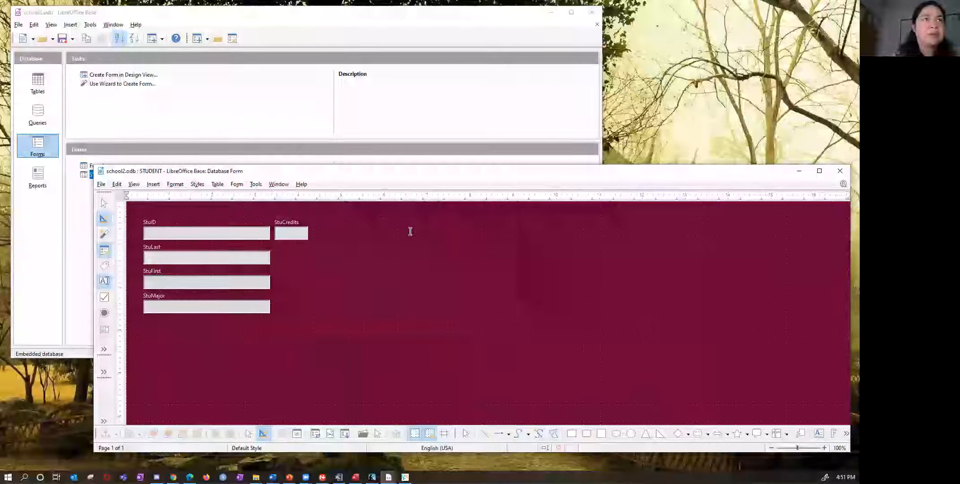
{"action": "left_click", "coordinate": [106, 282]}
{"action": "left_click_drag", "start_coordinate": [411, 244], "coordinate": [522, 264]}
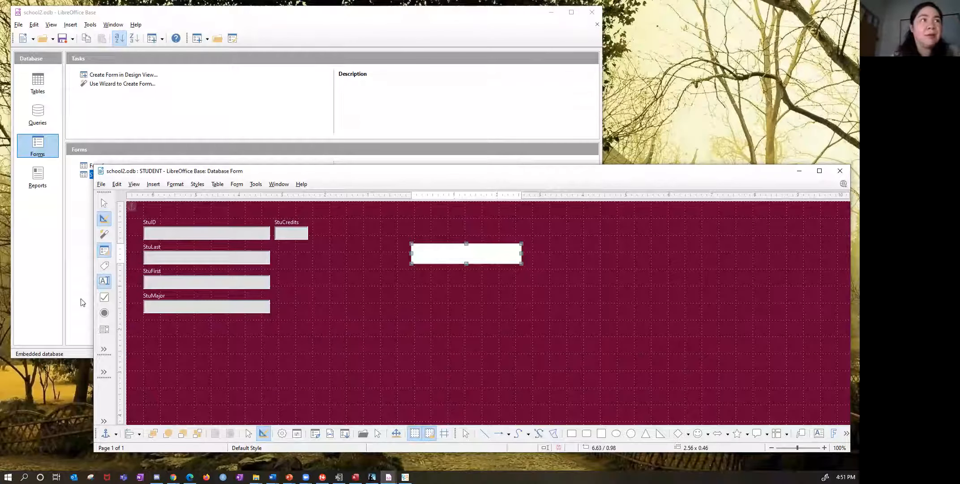
{"action": "left_click", "coordinate": [104, 266]}
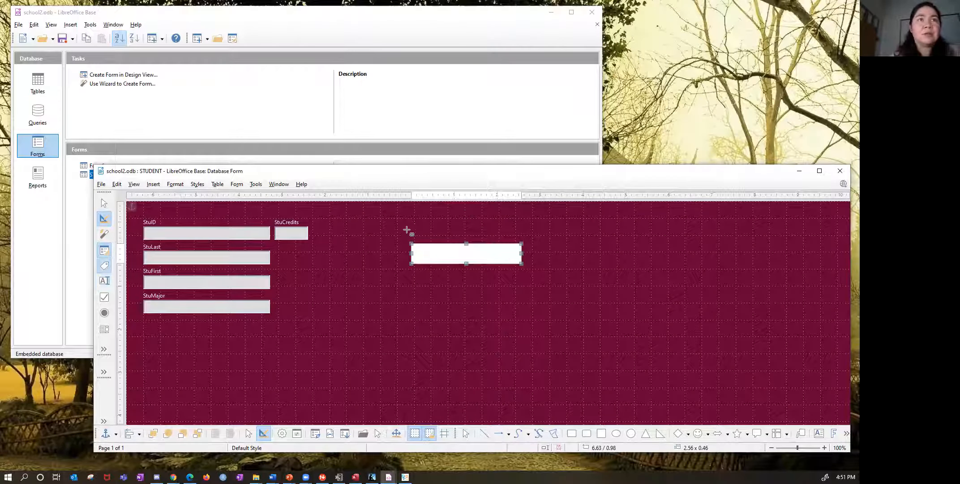
{"action": "left_click_drag", "start_coordinate": [411, 224], "coordinate": [478, 240]}
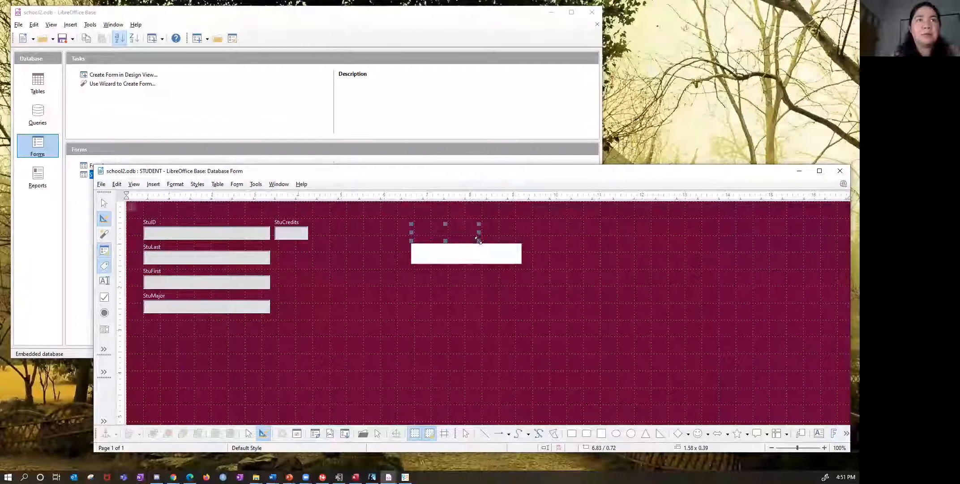
- Set the new label field's name property to Name and deselect the label
{"action": "double_click", "coordinate": [426, 232]}
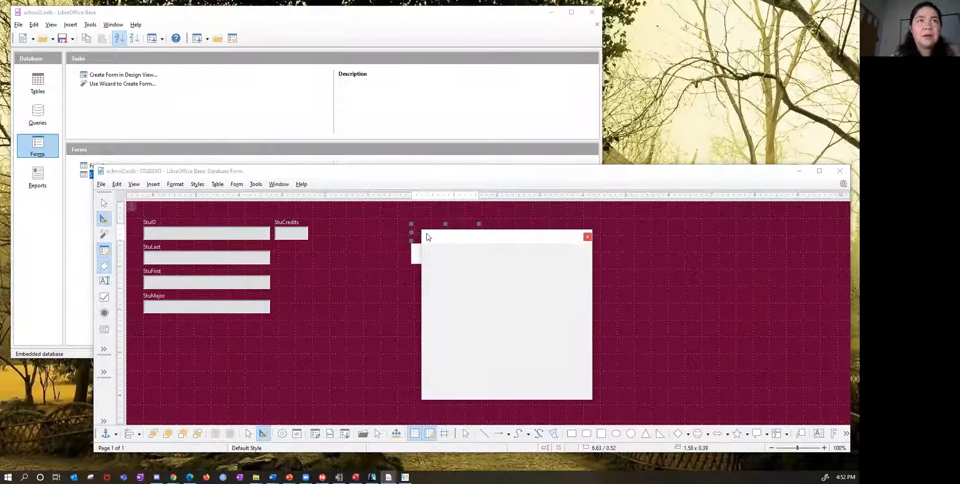
{"action": "left_click", "coordinate": [526, 261]}
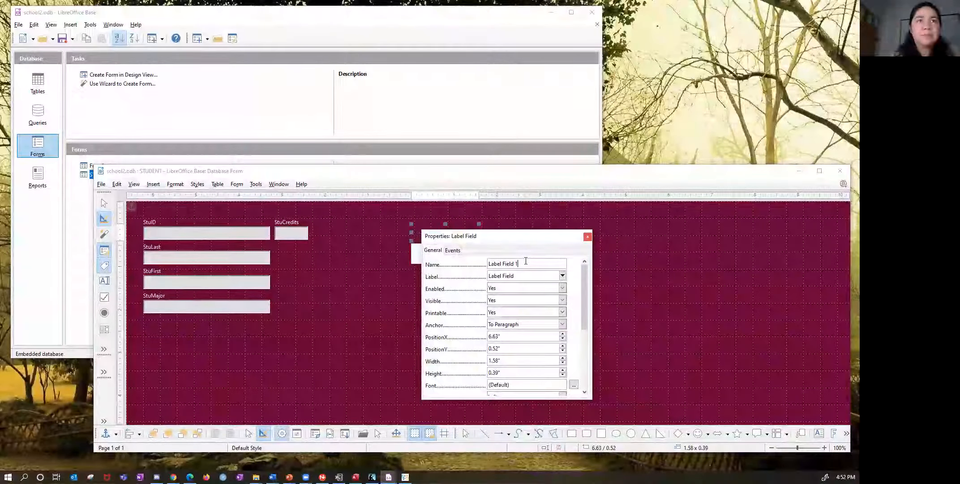
{"action": "left_click_drag", "start_coordinate": [487, 263], "coordinate": [468, 266]}
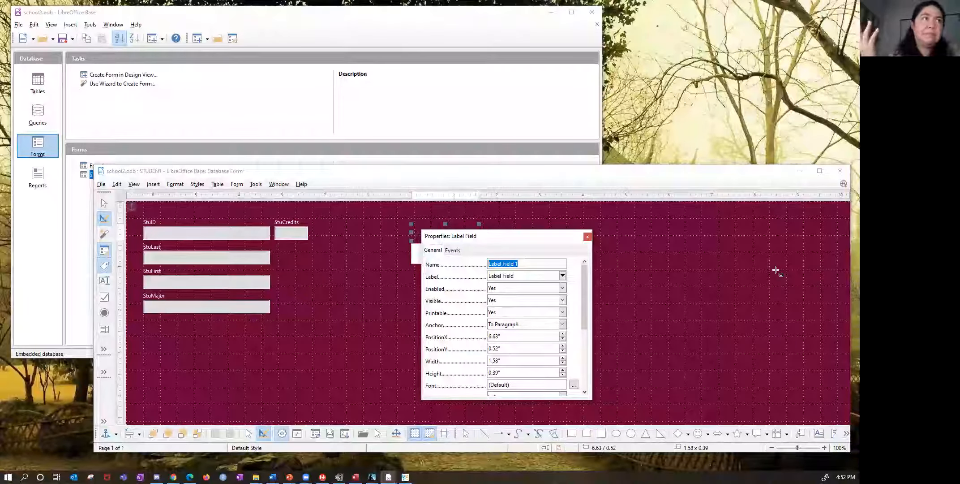
{"action": "type", "text": "Name"}
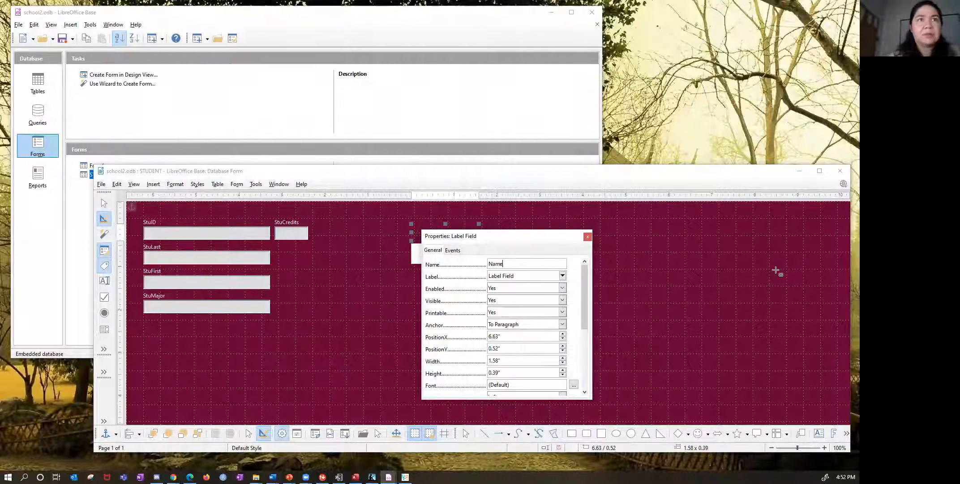
{"action": "left_click", "coordinate": [614, 228]}
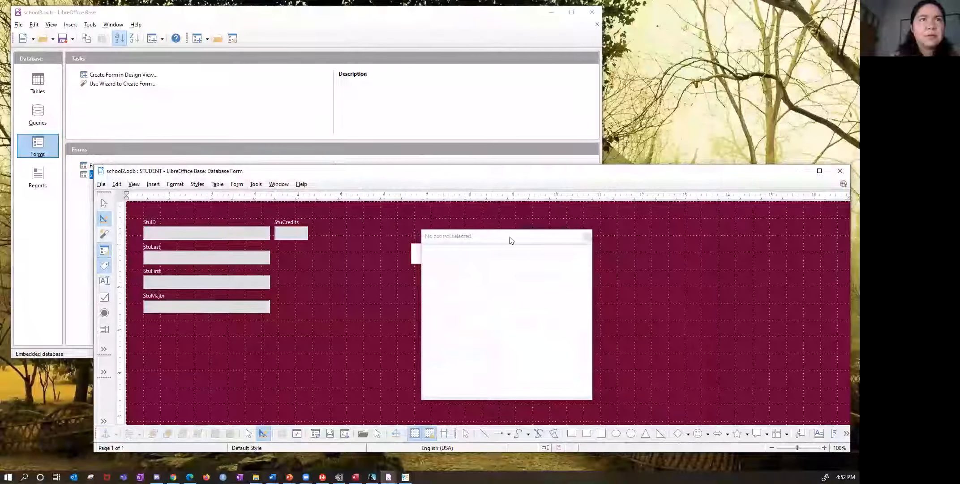
{"action": "left_click", "coordinate": [704, 240]}
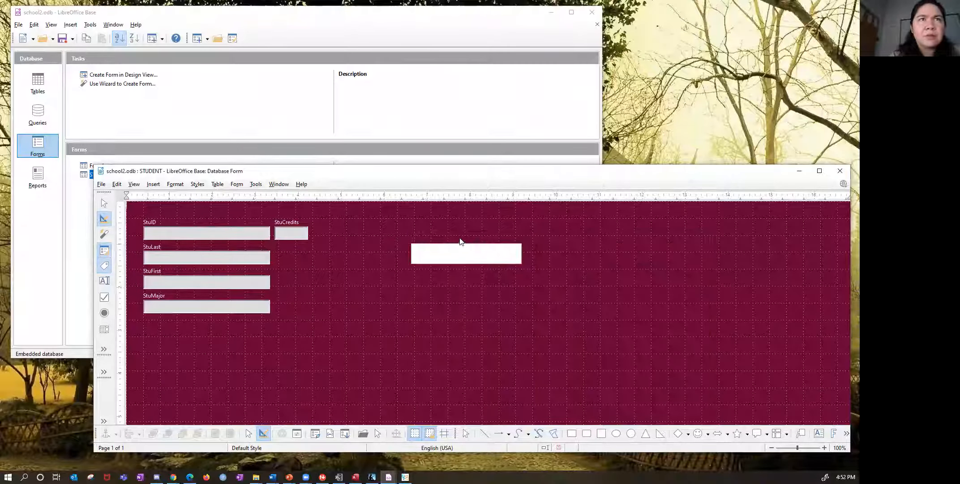
- Select the new label, reopen the Form Navigator, and move it clear of the new label and text box
{"action": "left_click", "coordinate": [424, 230]}
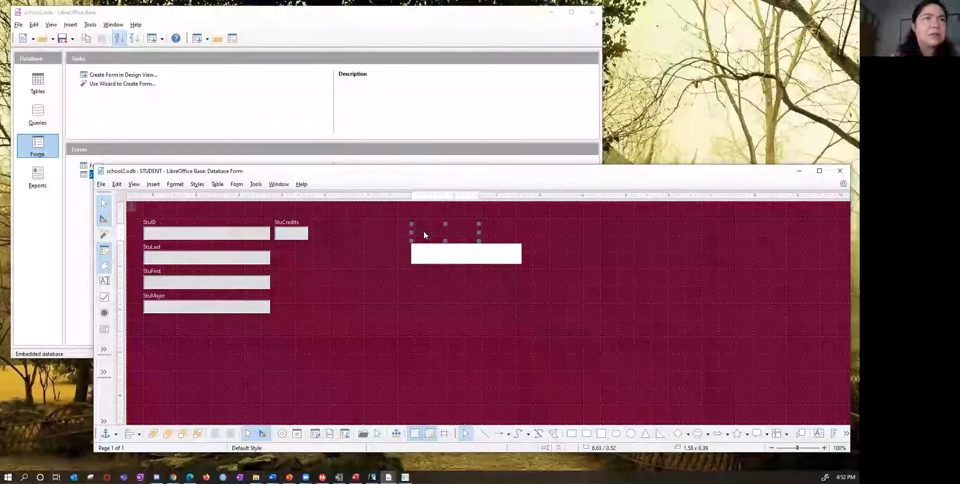
{"action": "right_click", "coordinate": [424, 231]}
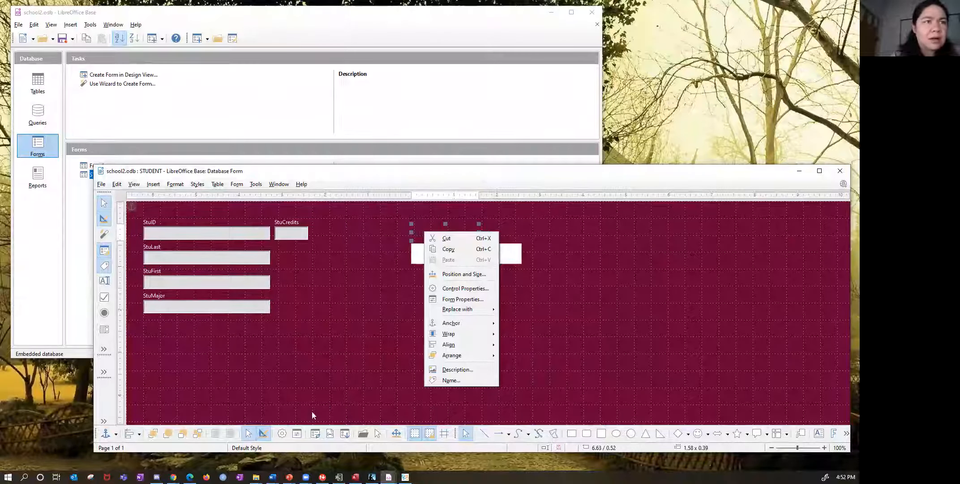
{"action": "left_click", "coordinate": [316, 433]}
{"action": "left_click", "coordinate": [317, 433]}
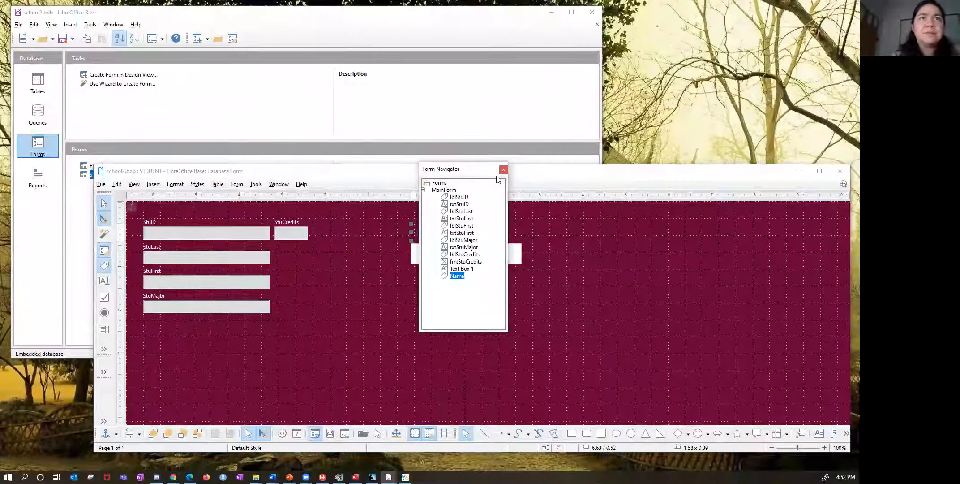
{"action": "left_click_drag", "start_coordinate": [458, 173], "coordinate": [657, 172]}
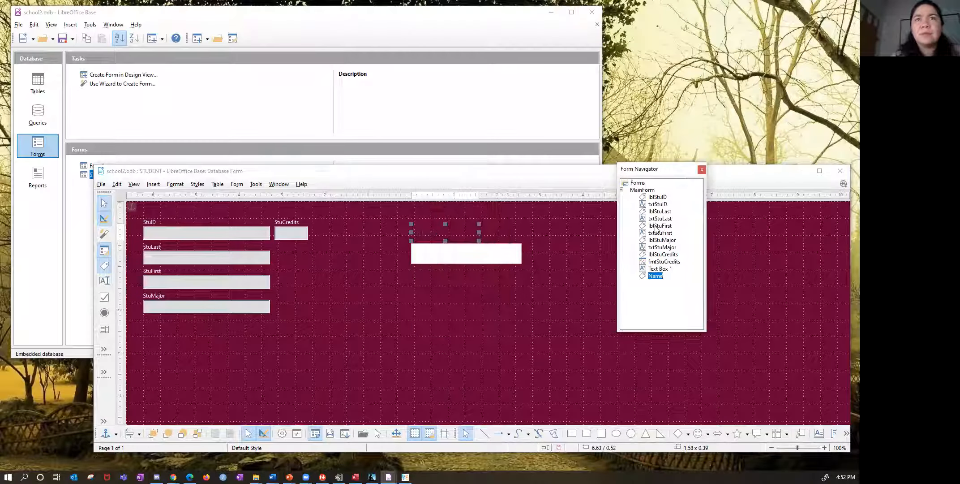
- Open the Name label's properties from the Form Navigator, move them clear of the new controls, and check the Label setting
{"action": "right_click", "coordinate": [654, 275]}
{"action": "left_click", "coordinate": [671, 334]}
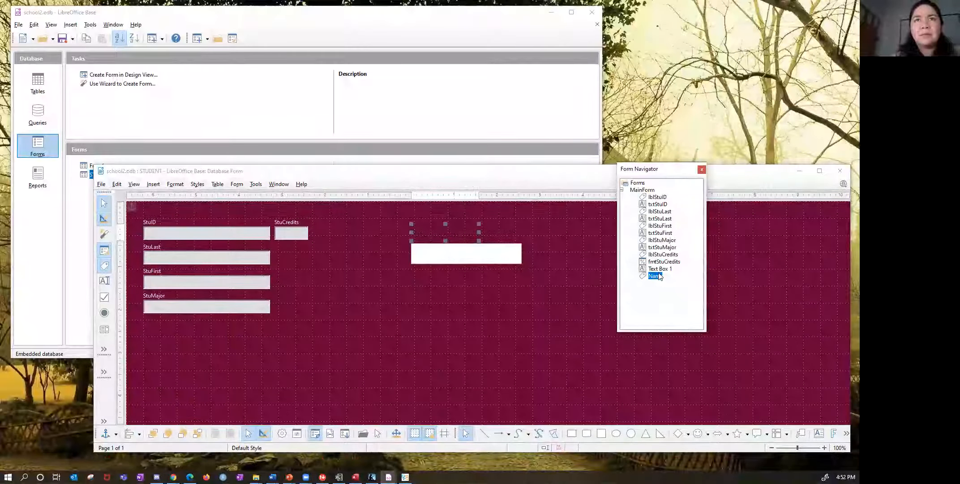
{"action": "right_click", "coordinate": [659, 276]}
{"action": "left_click", "coordinate": [687, 320]}
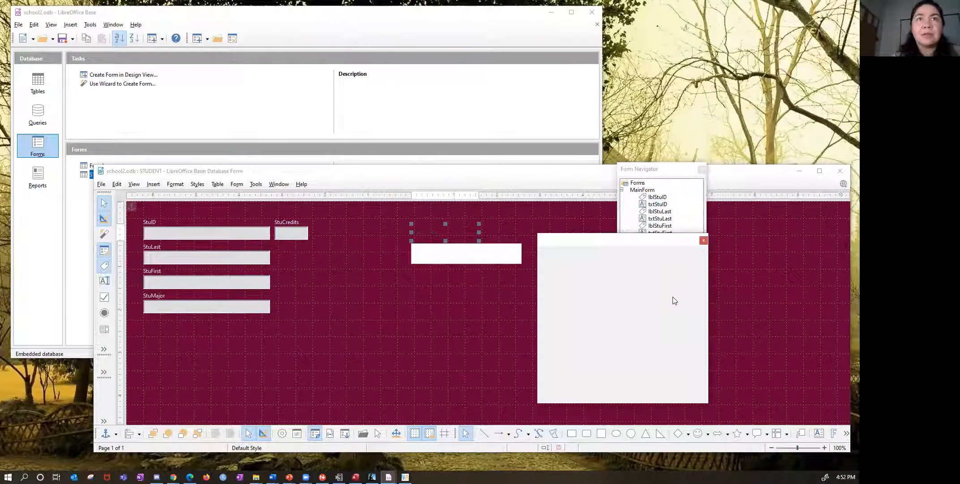
{"action": "left_click_drag", "start_coordinate": [624, 243], "coordinate": [648, 236]}
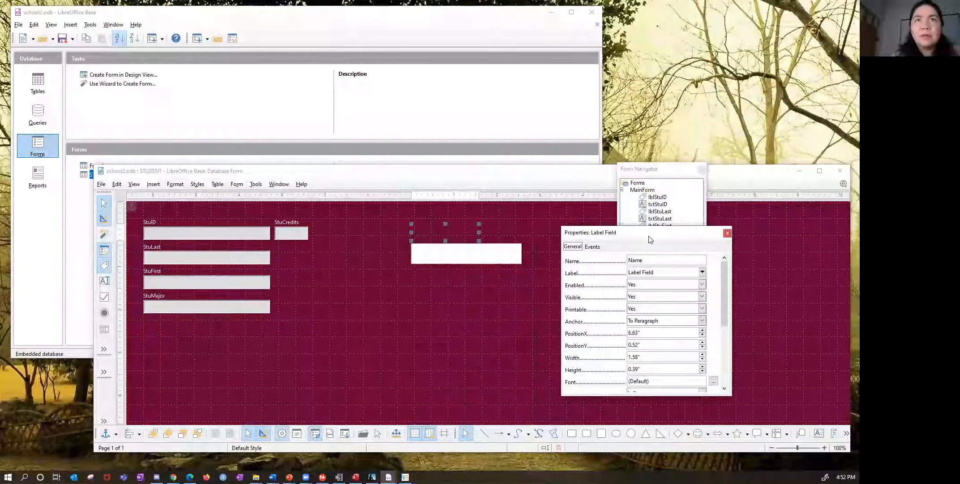
{"action": "left_click", "coordinate": [702, 271]}
{"action": "left_click", "coordinate": [701, 280]}
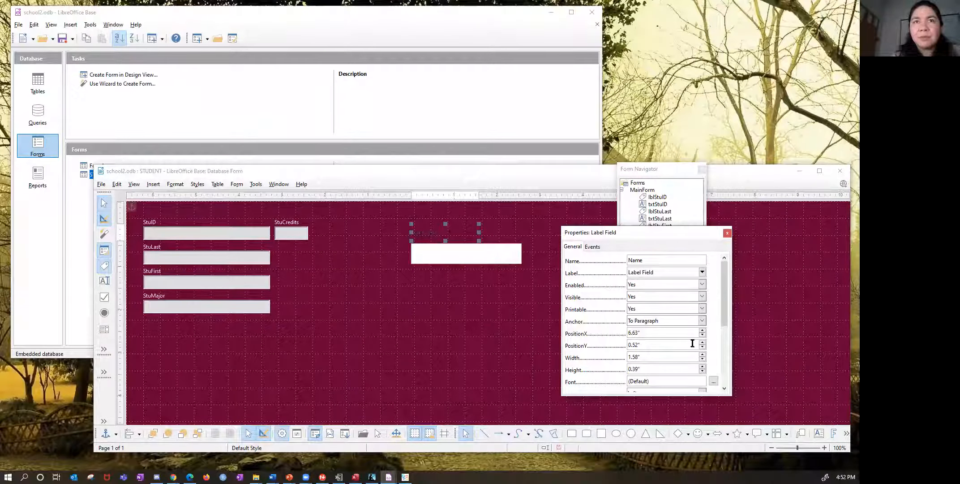
- Set the Name label's background color to White and its border to 3D look
{"action": "left_click_drag", "start_coordinate": [724, 317], "coordinate": [726, 380]}
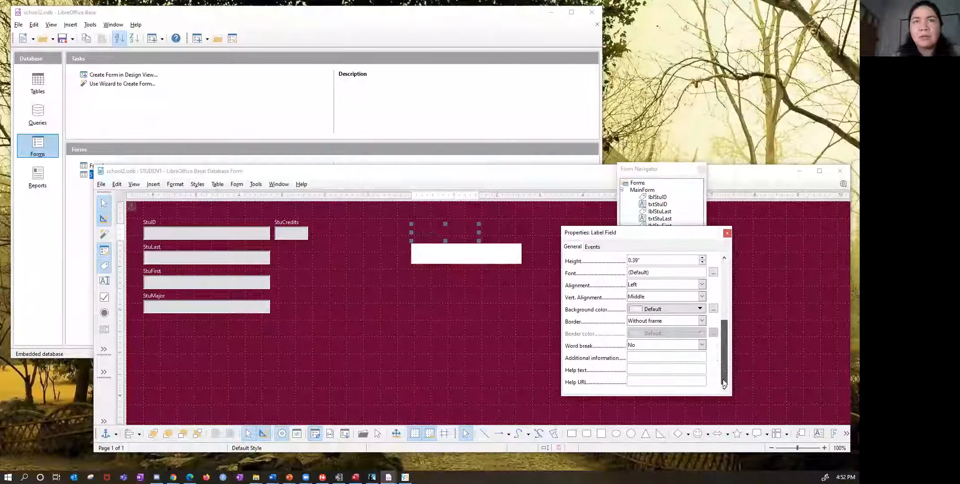
{"action": "left_click", "coordinate": [700, 308]}
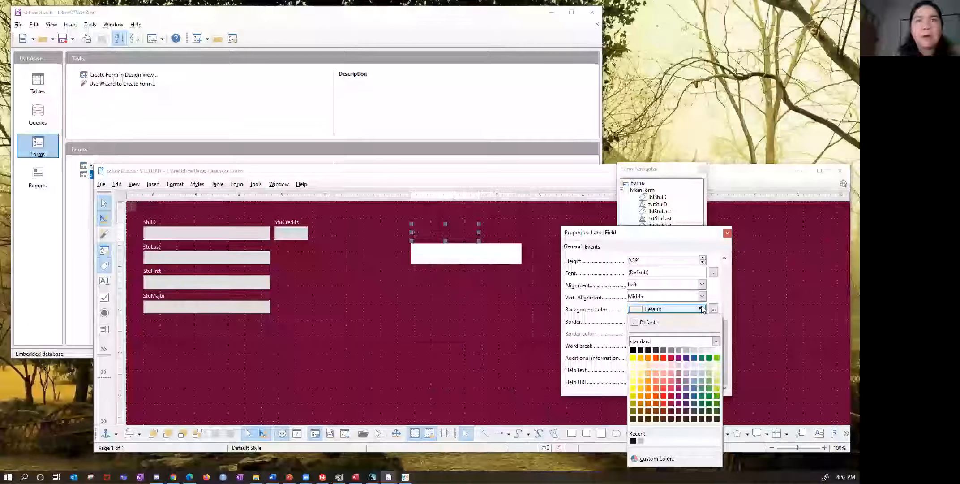
{"action": "left_click", "coordinate": [717, 351]}
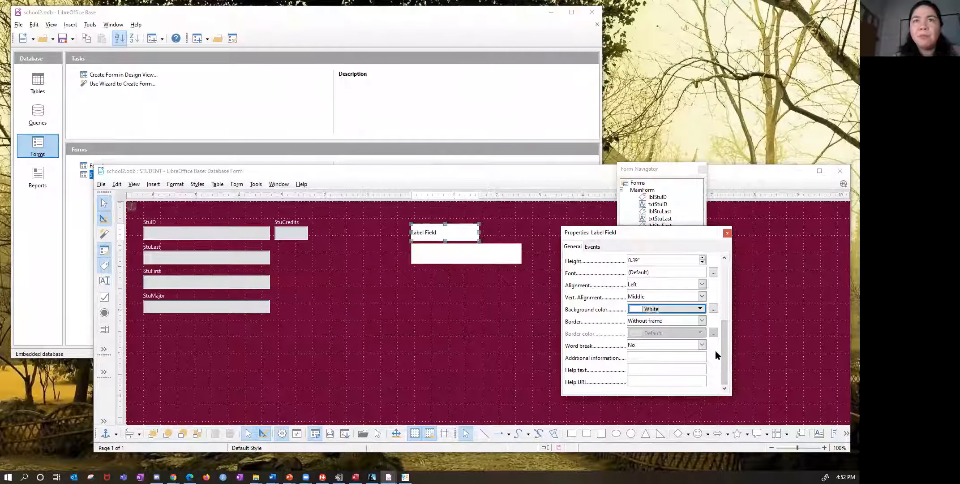
{"action": "left_click", "coordinate": [702, 319]}
{"action": "left_click", "coordinate": [684, 339]}
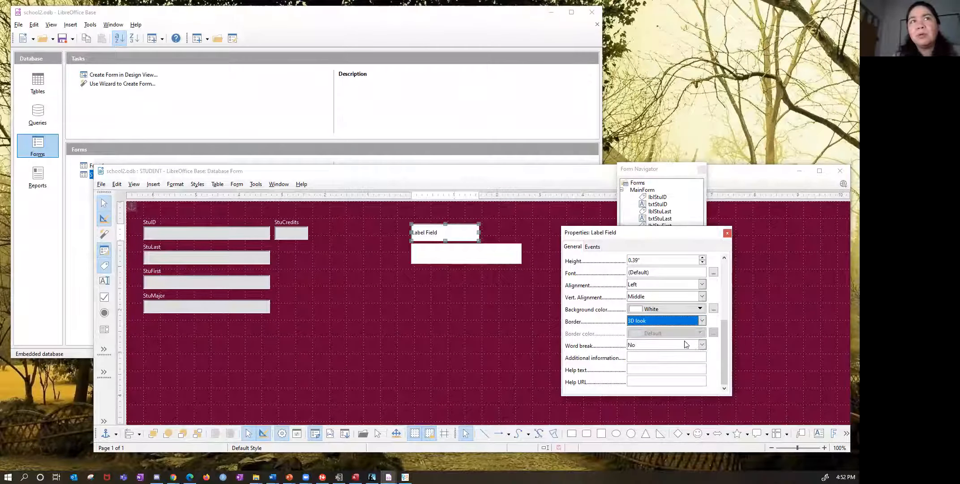
- Set the Name label's background color to Light Gray 2, check the custom color options without changing them, and close its properties
{"action": "left_click", "coordinate": [703, 310]}
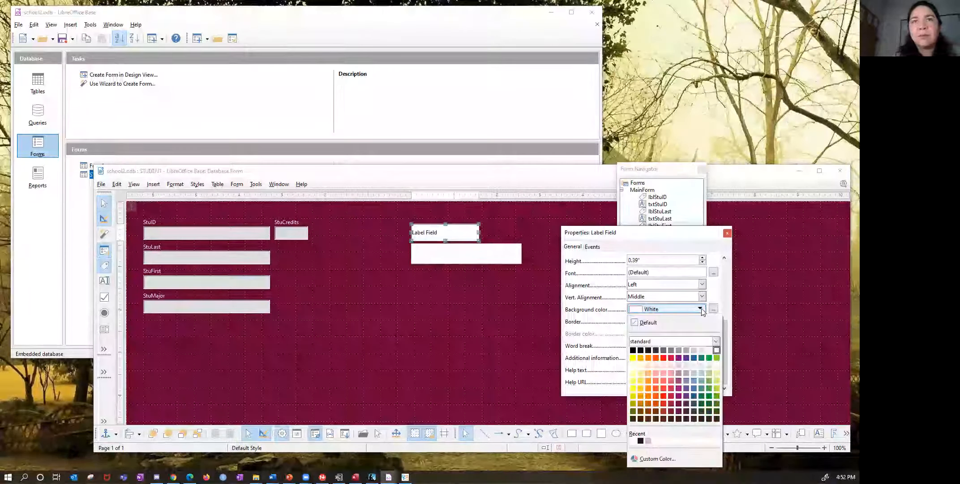
{"action": "left_click", "coordinate": [690, 352]}
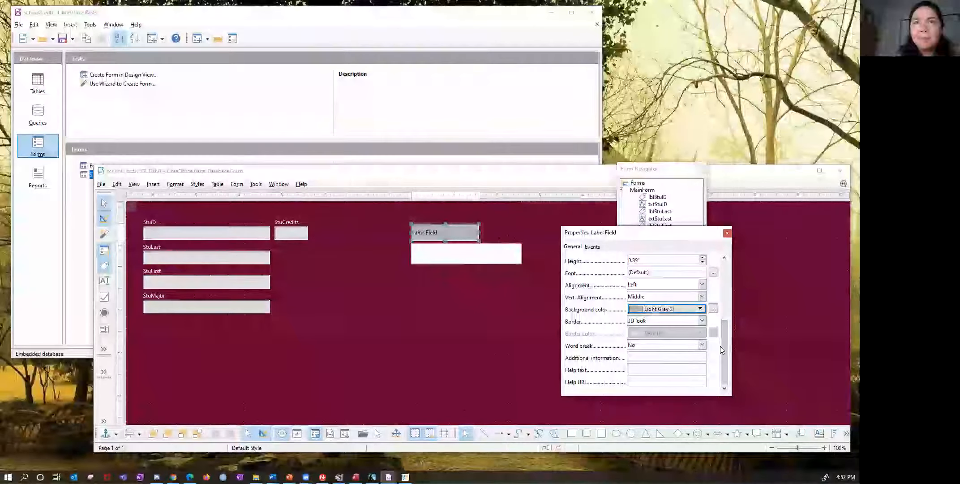
{"action": "left_click", "coordinate": [714, 308]}
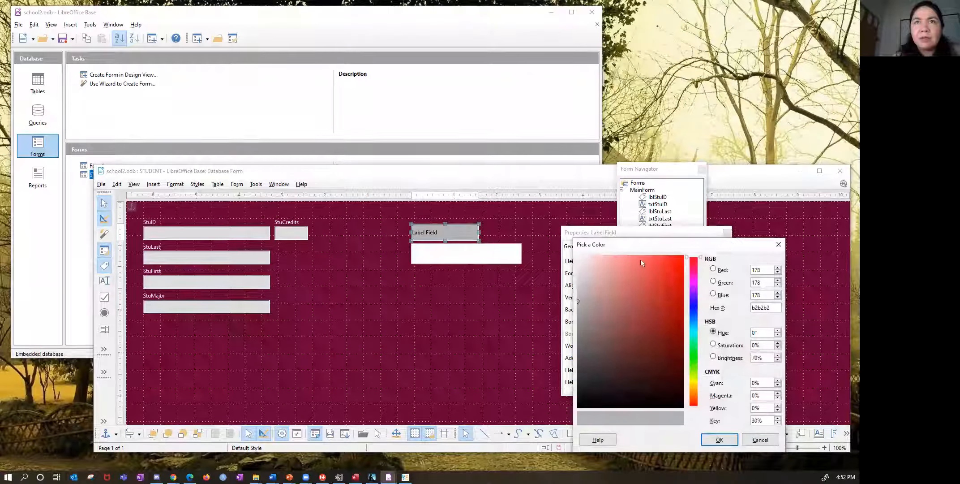
{"action": "left_click", "coordinate": [754, 442]}
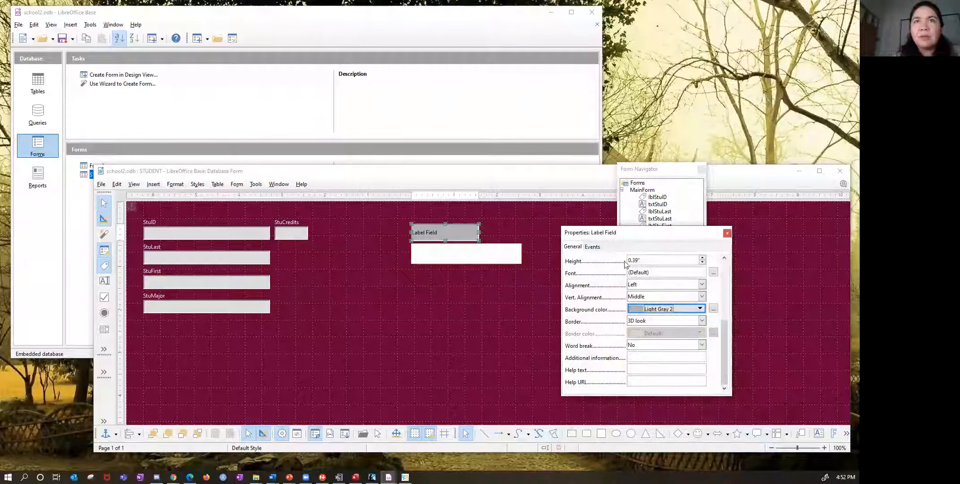
{"action": "left_click", "coordinate": [727, 233]}
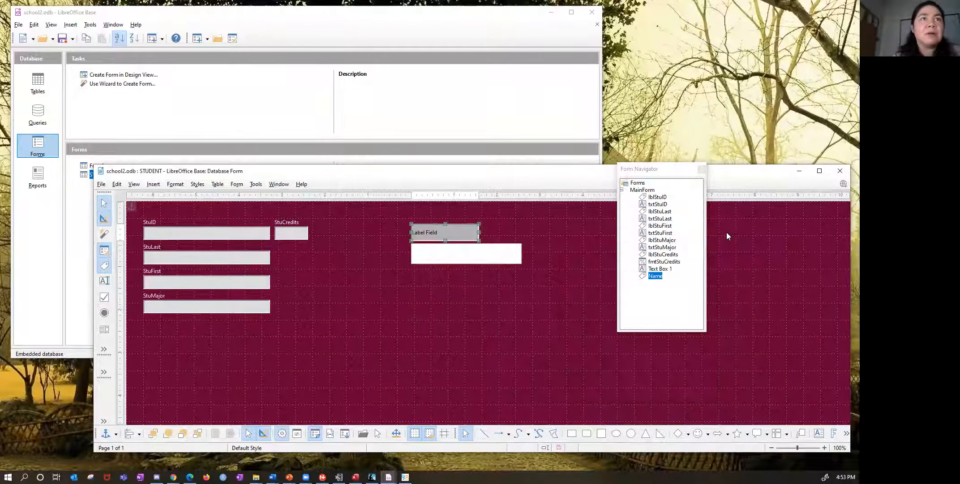
- Set the new text box's name property to Name, review its background and border settings, and close its properties
{"action": "left_click", "coordinate": [472, 252]}
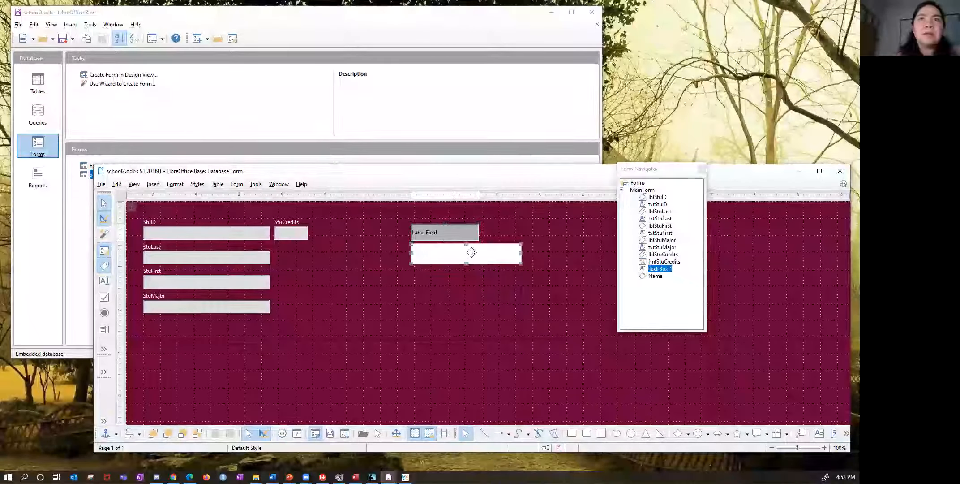
{"action": "right_click", "coordinate": [658, 270]}
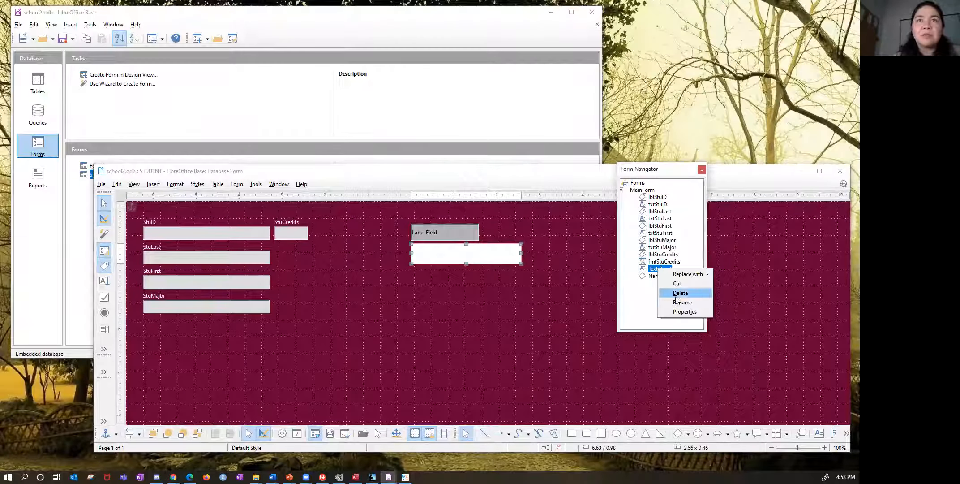
{"action": "left_click", "coordinate": [680, 311]}
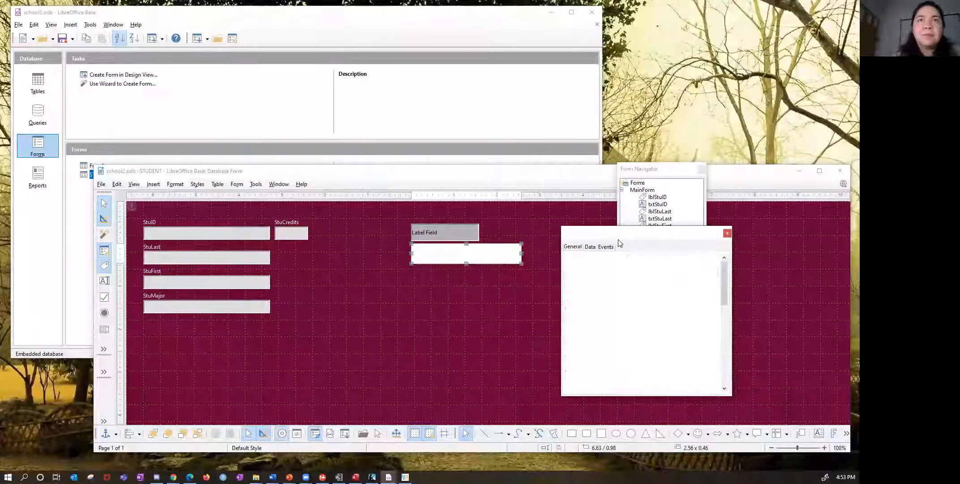
{"action": "left_click_drag", "start_coordinate": [657, 259], "coordinate": [620, 260]}
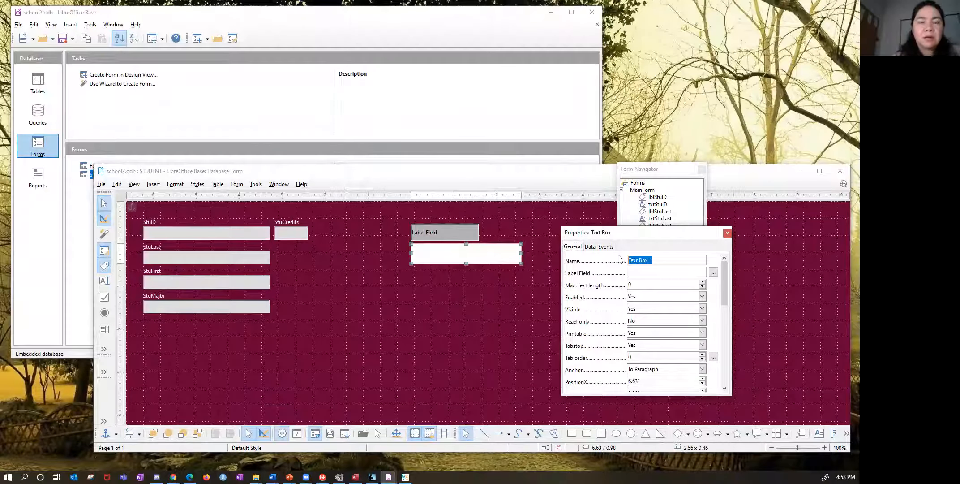
{"action": "type", "text": "Name"}
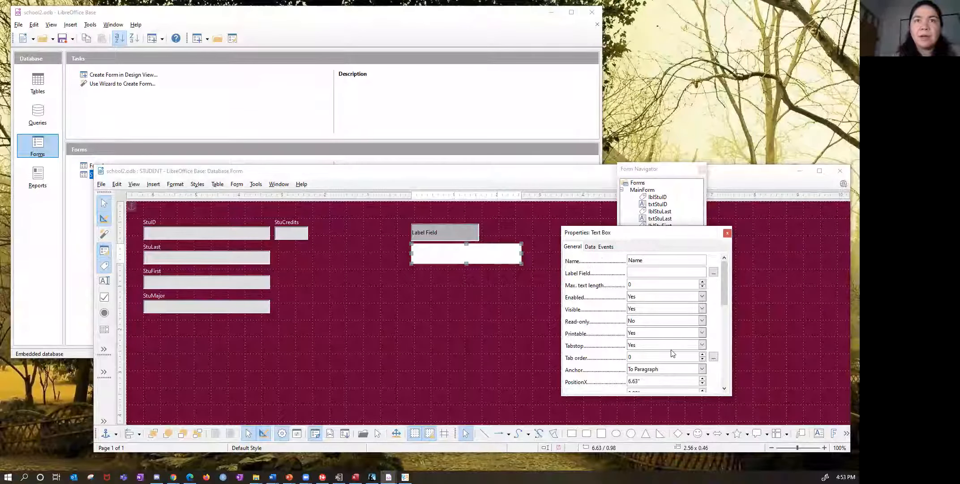
{"action": "scroll", "coordinate": [672, 353], "scroll_direction": "down", "scroll_amount": 6}
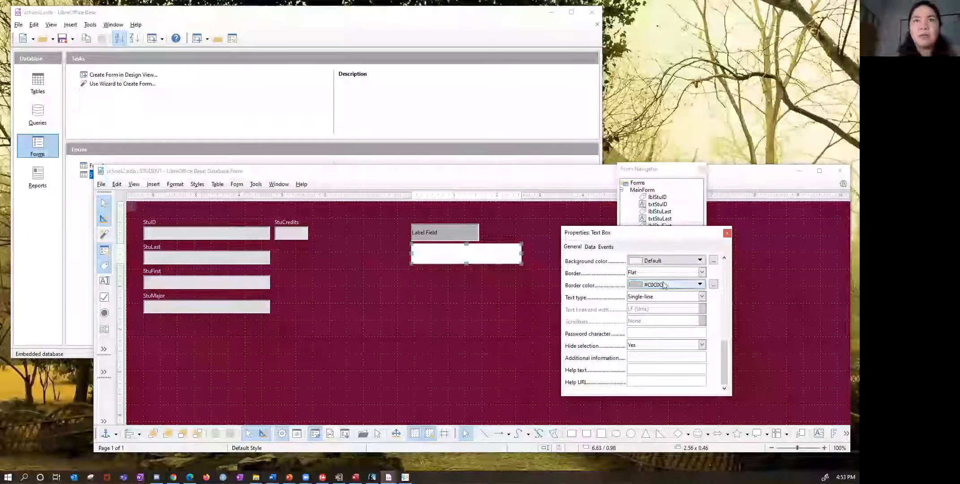
{"action": "left_click", "coordinate": [728, 233]}
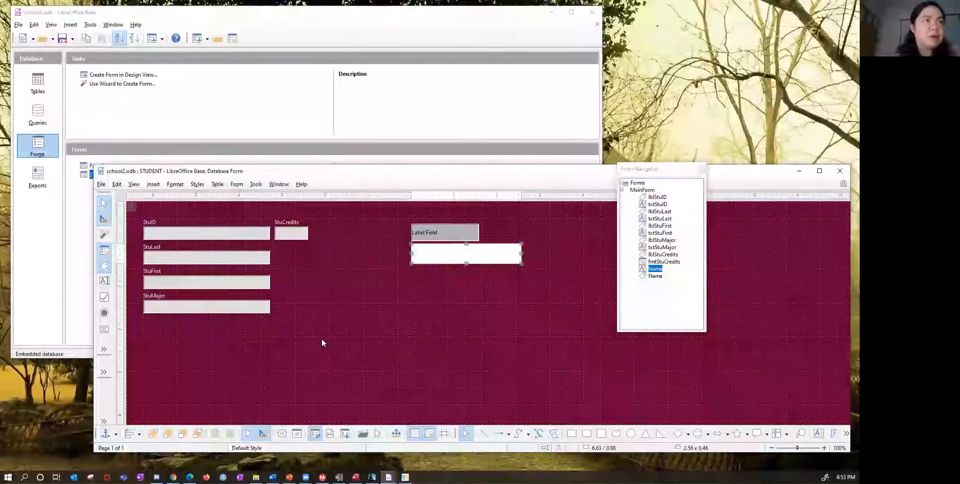
{"action": "left_click", "coordinate": [176, 185]}
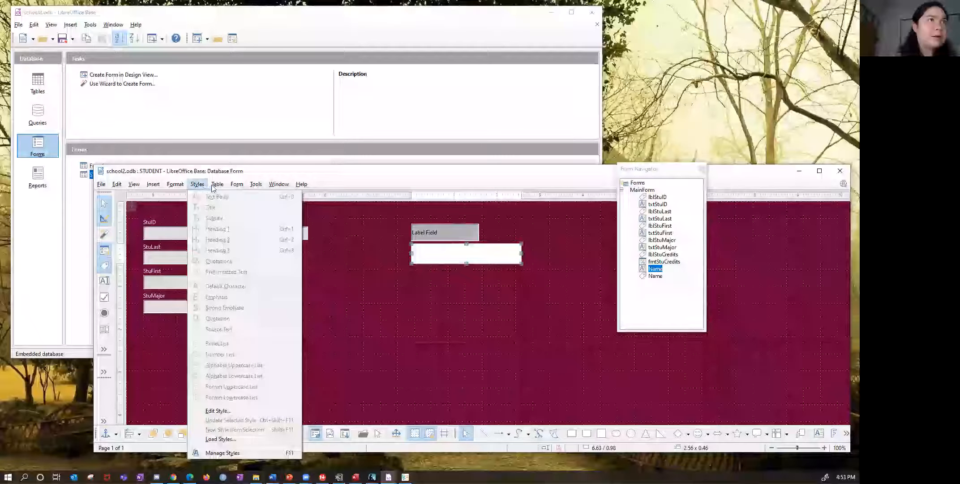
{"action": "mouse_move", "coordinate": [227, 188]}
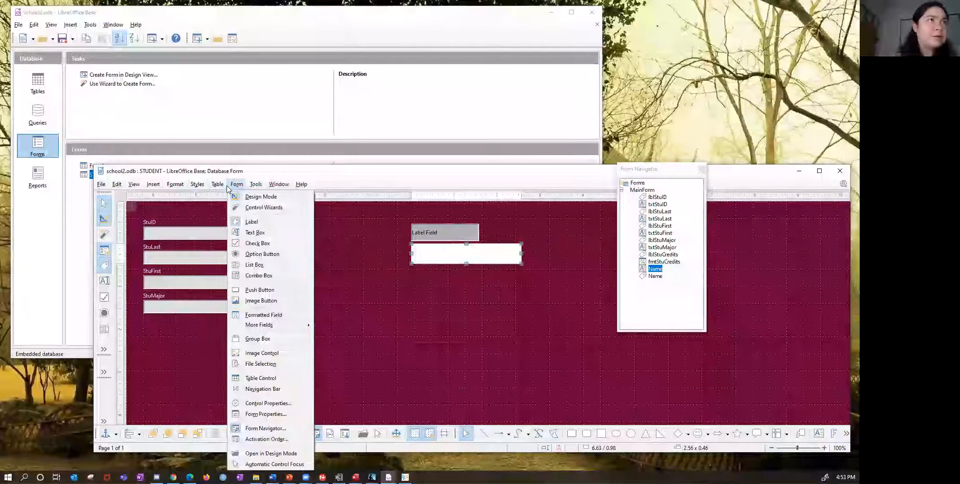
{"action": "left_click", "coordinate": [470, 231]}
{"action": "left_click", "coordinate": [442, 227]}
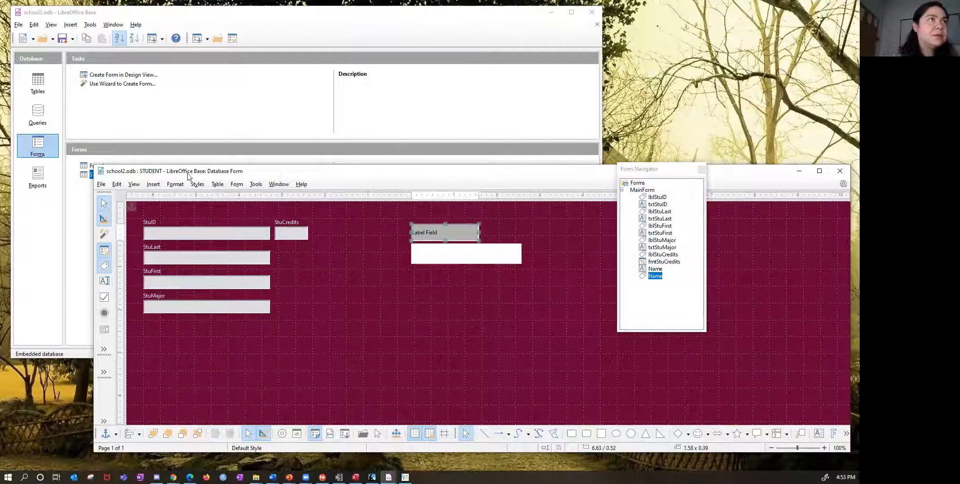
{"action": "left_click", "coordinate": [175, 184]}
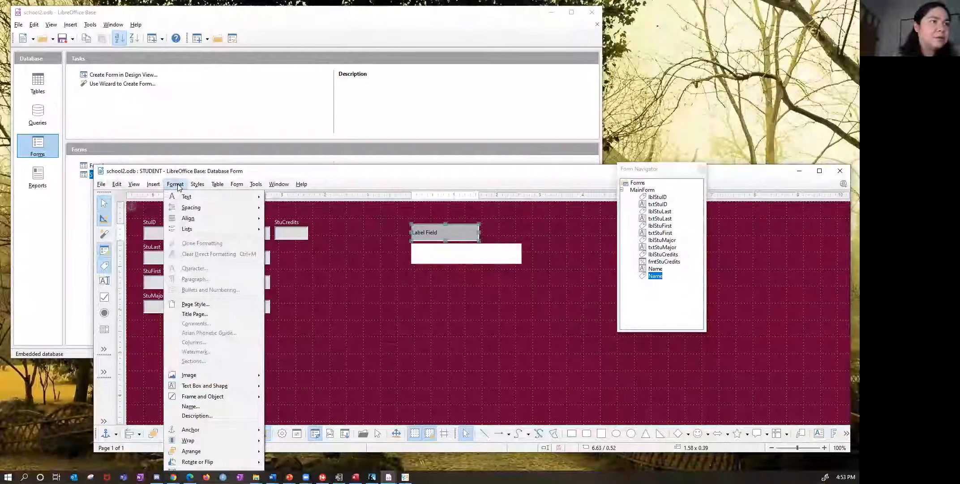
{"action": "mouse_move", "coordinate": [234, 187]}
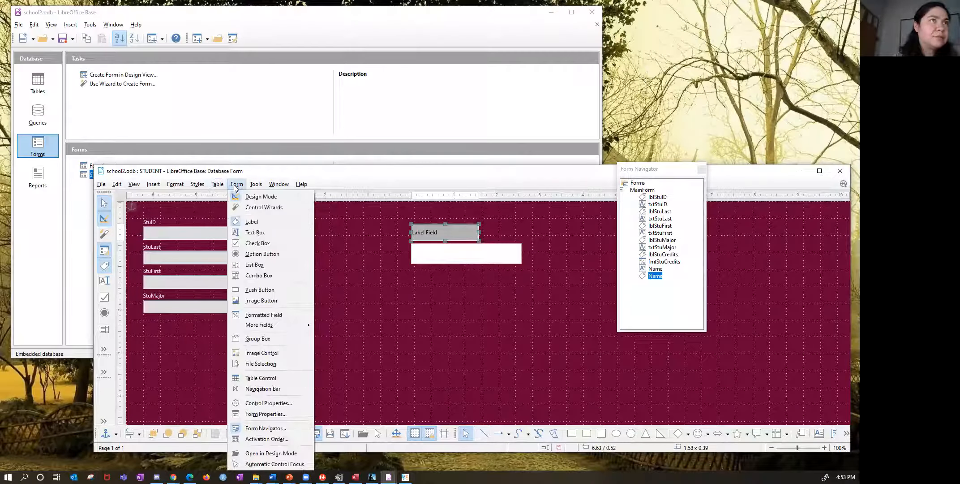
{"action": "left_click", "coordinate": [463, 271]}
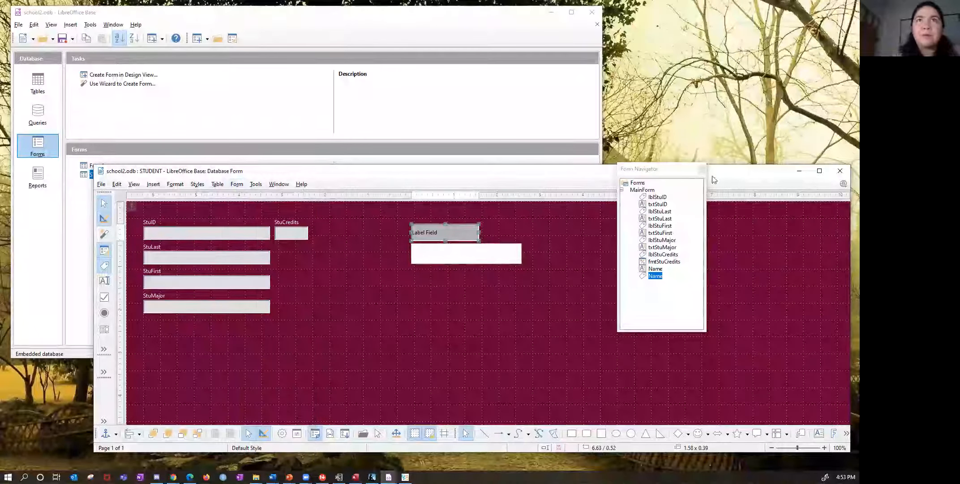
- Close the Form Navigator
{"action": "left_click", "coordinate": [700, 169]}
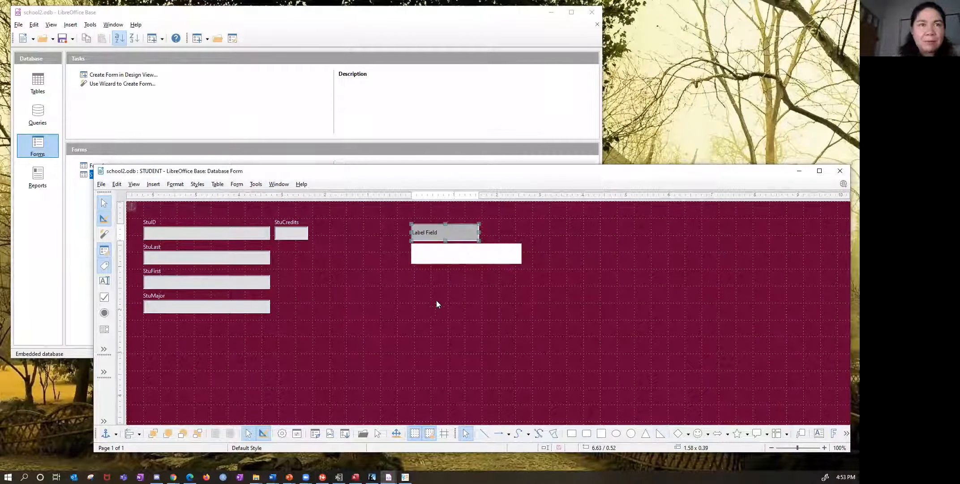